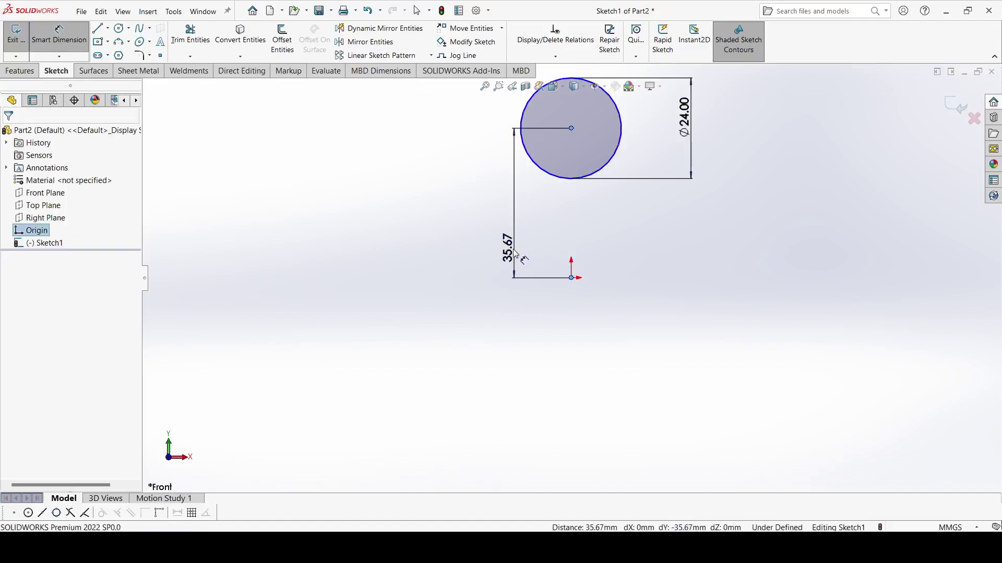
Dimension the circle's center 920 mm above the origin.
click(515, 254)
key(Return)
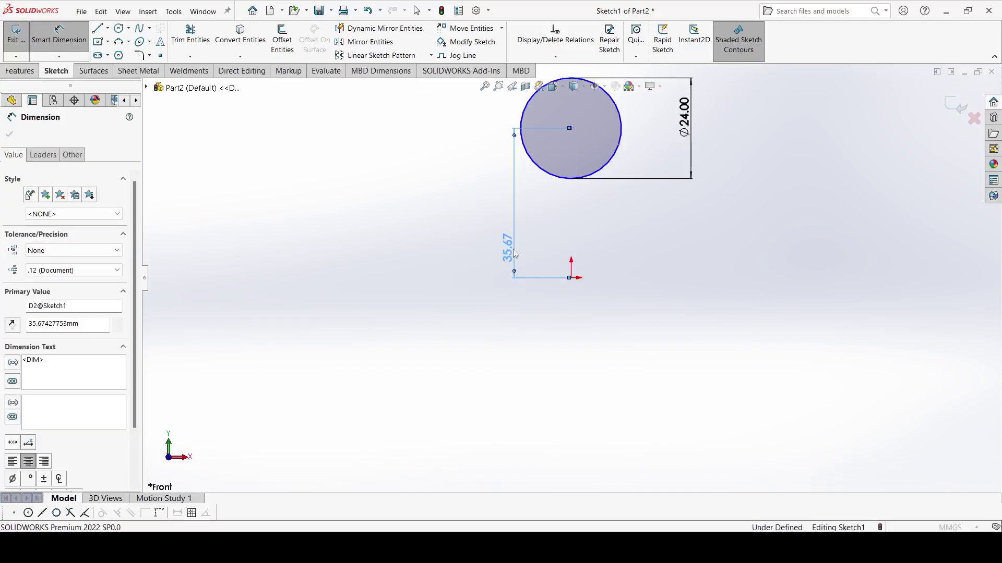
scroll(480, 188, up, 10)
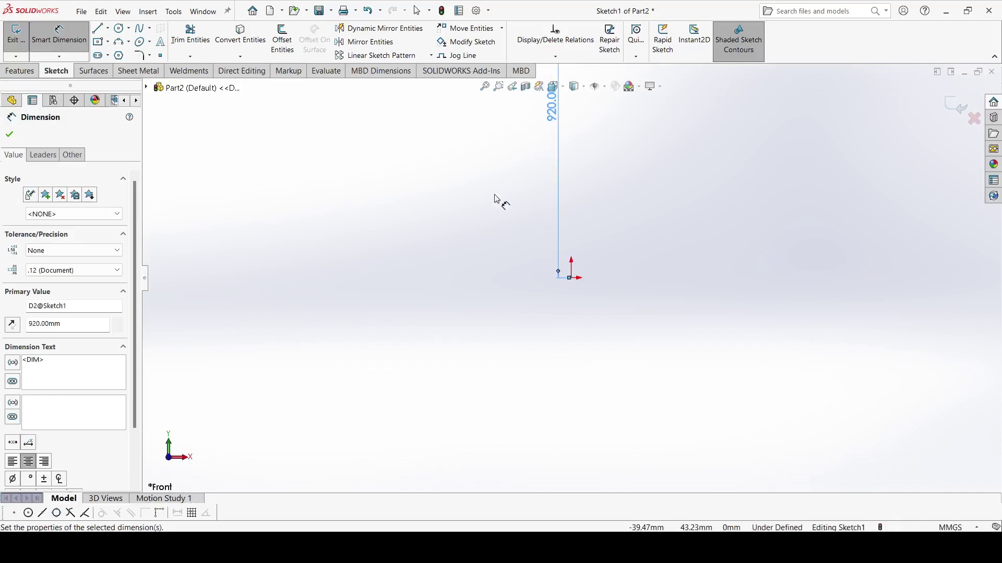
scroll(504, 200, up, 4)
scroll(588, 174, down, 4)
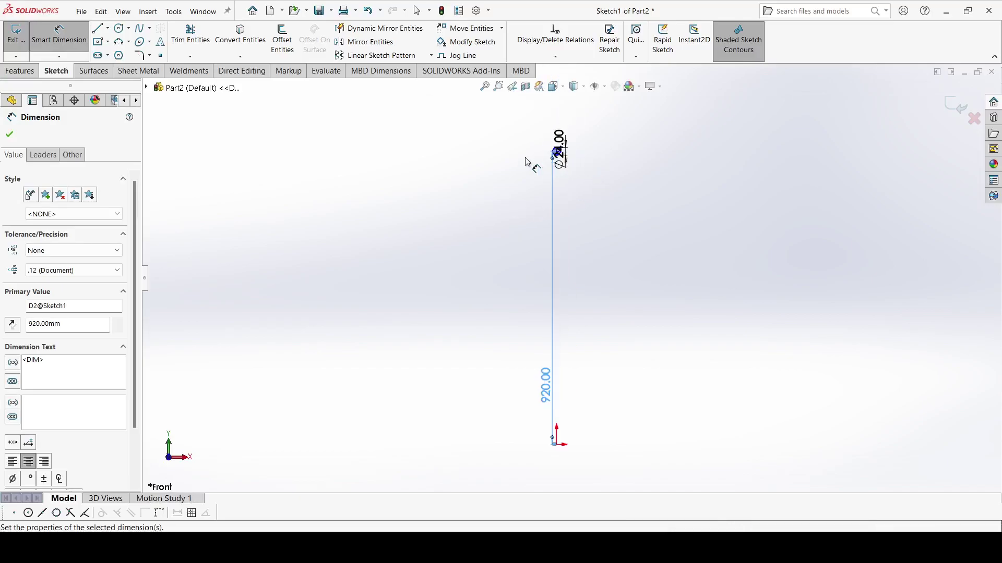
click(10, 134)
Add a vertical relation between the circle's center and the origin.
scroll(705, 163, down, 5)
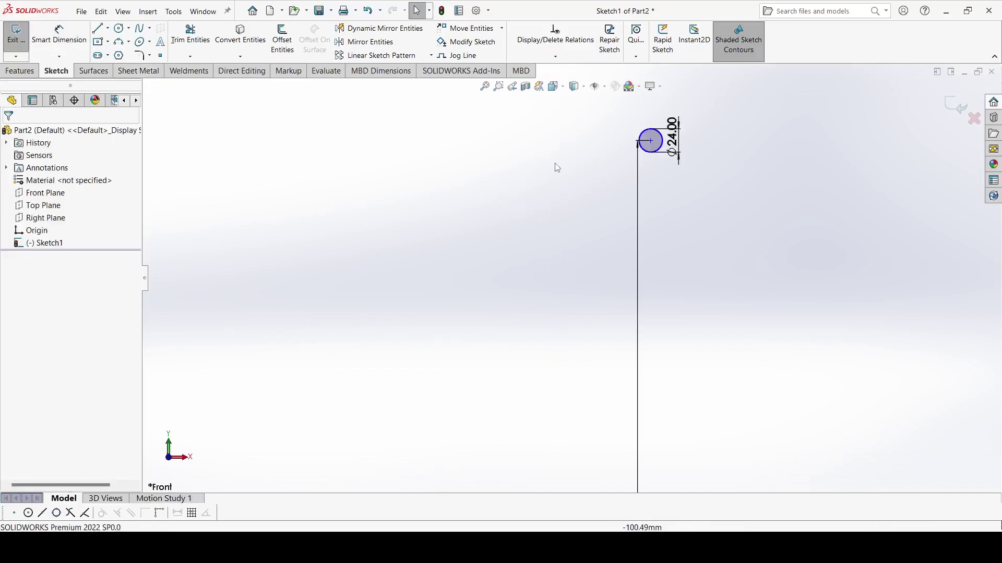
click(680, 163)
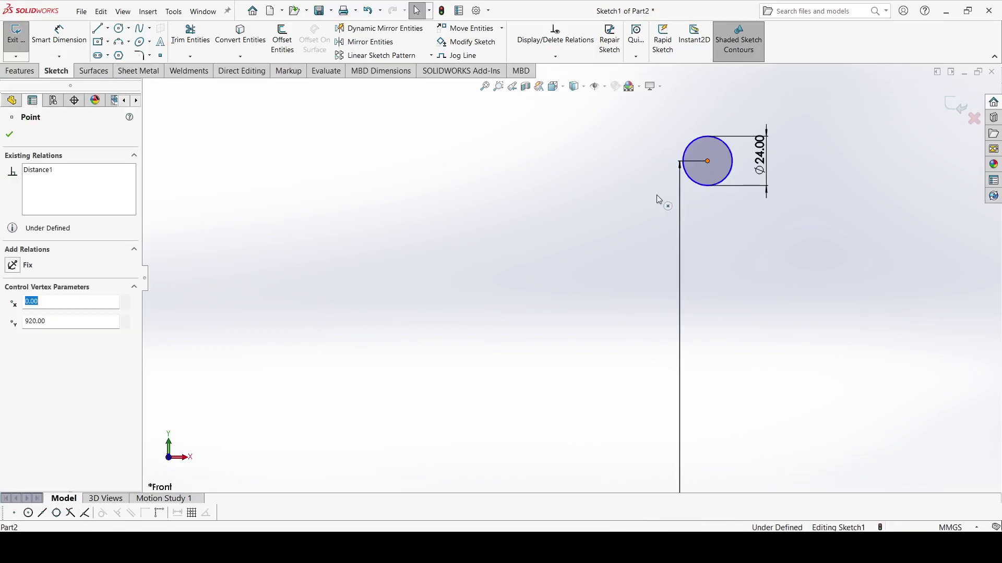
scroll(647, 198, up, 5)
scroll(605, 433, down, 3)
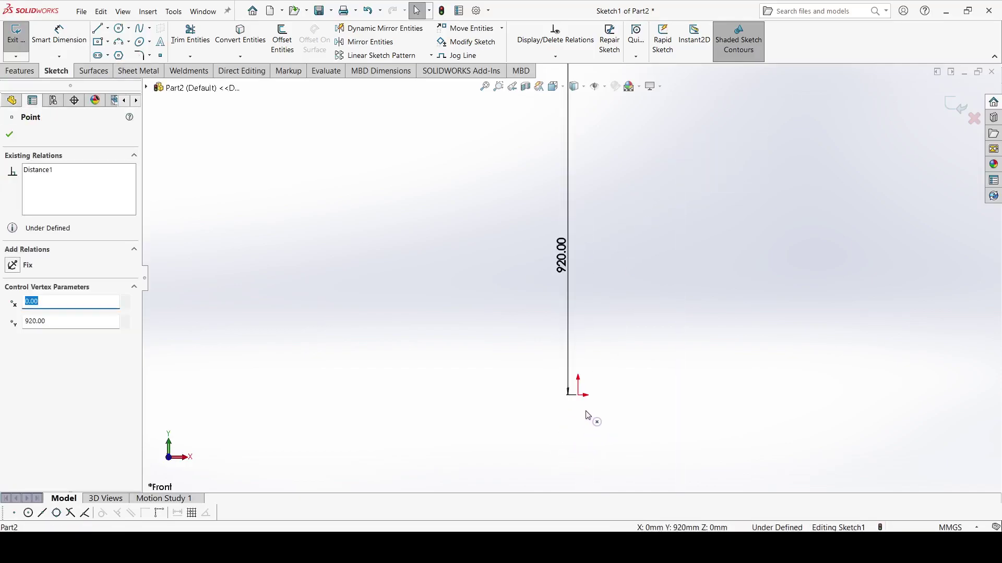
ctrl+click(578, 397)
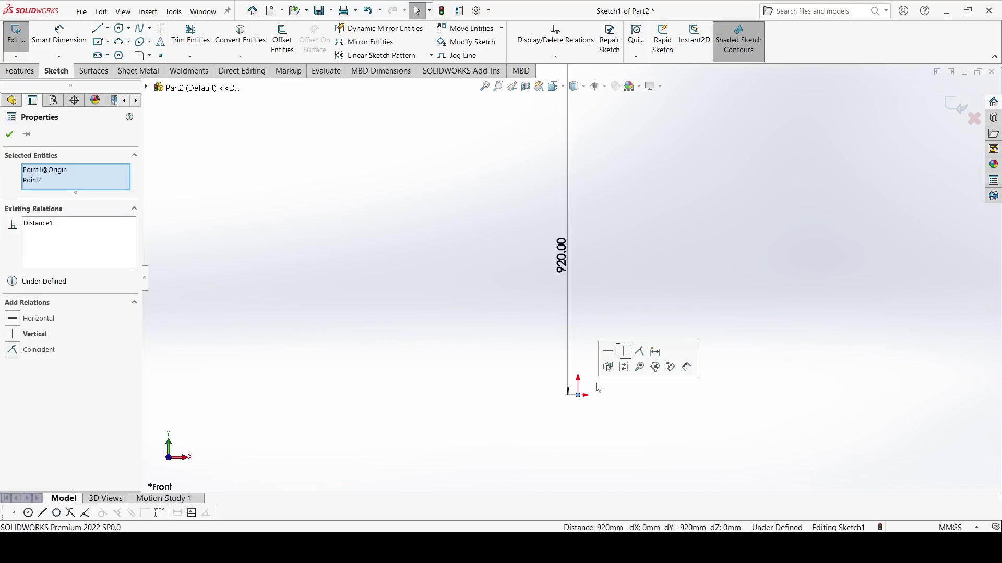
click(622, 353)
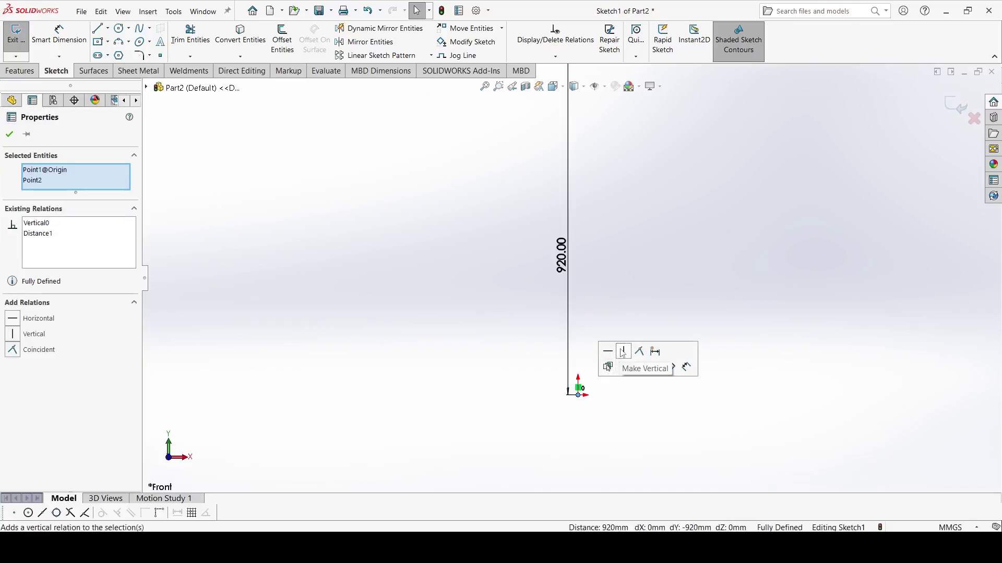
click(461, 354)
Extrude the 24 mm circle as a boss with a Mid Plane end condition and a depth of 450 mm.
scroll(367, 296, up, 8)
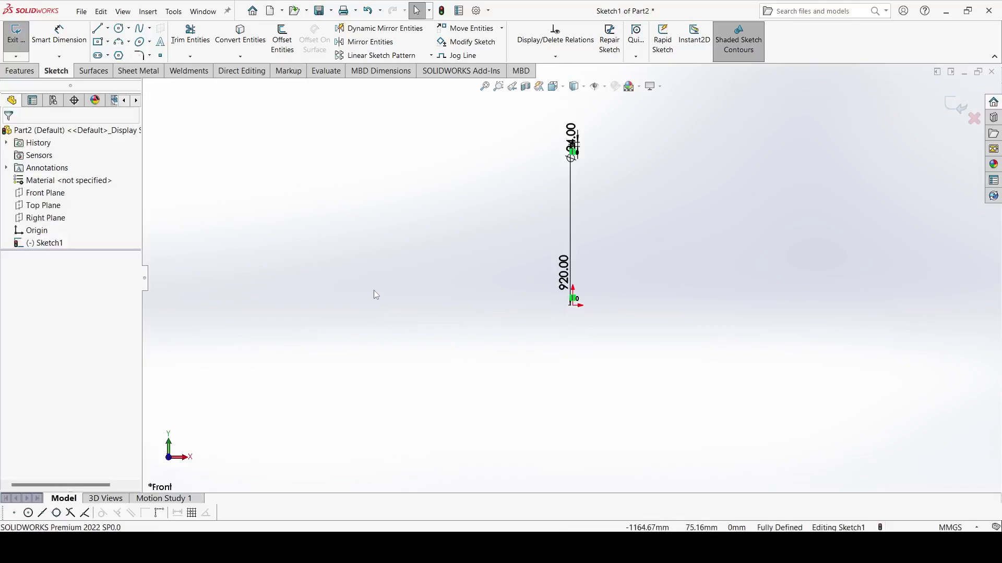
click(35, 74)
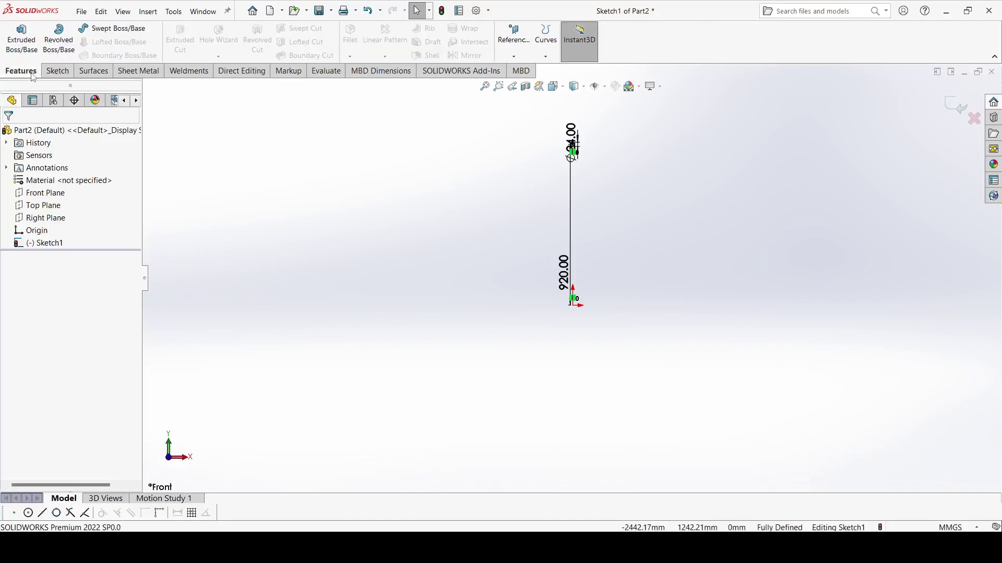
click(19, 41)
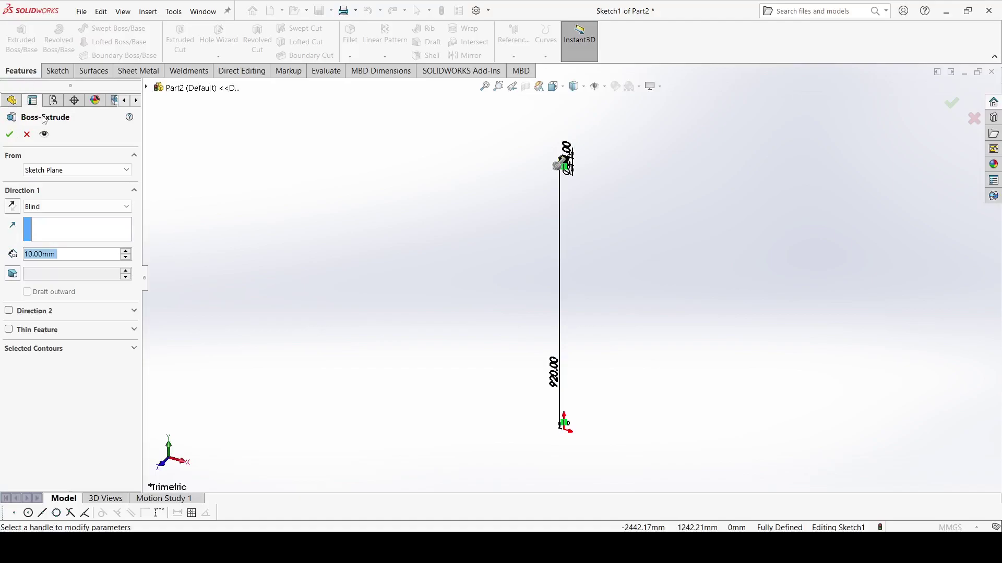
click(54, 206)
click(65, 262)
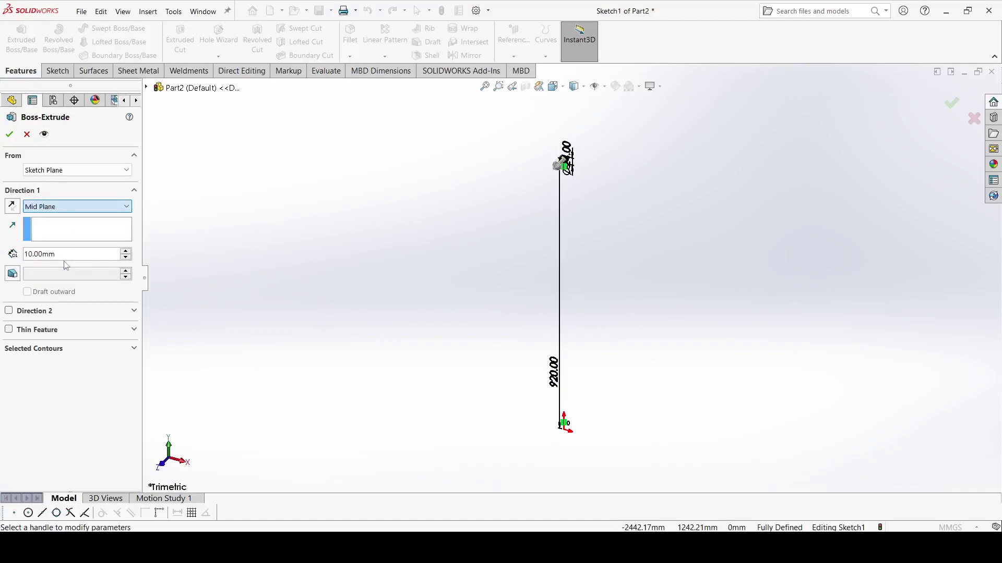
text(45)
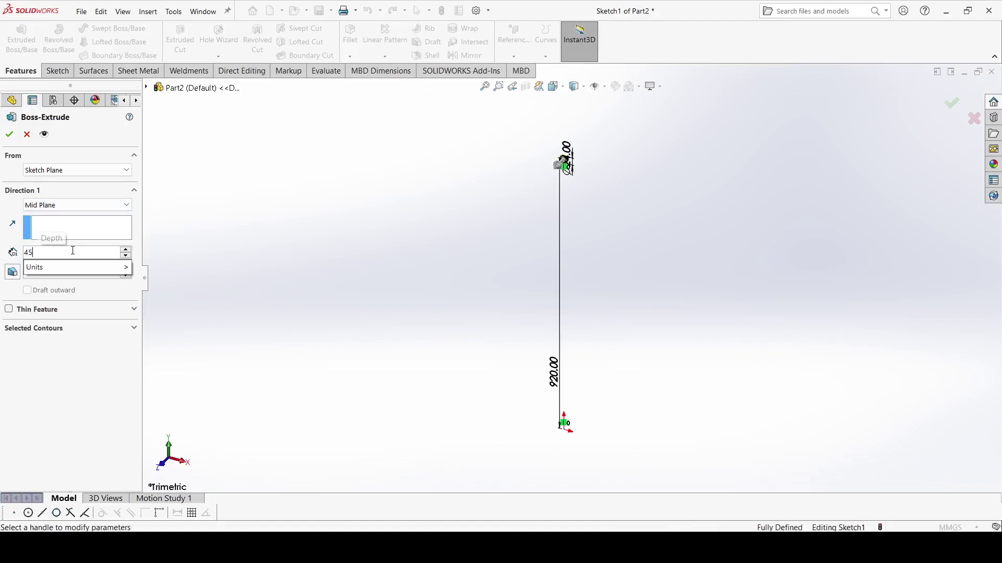
text(0)
click(15, 138)
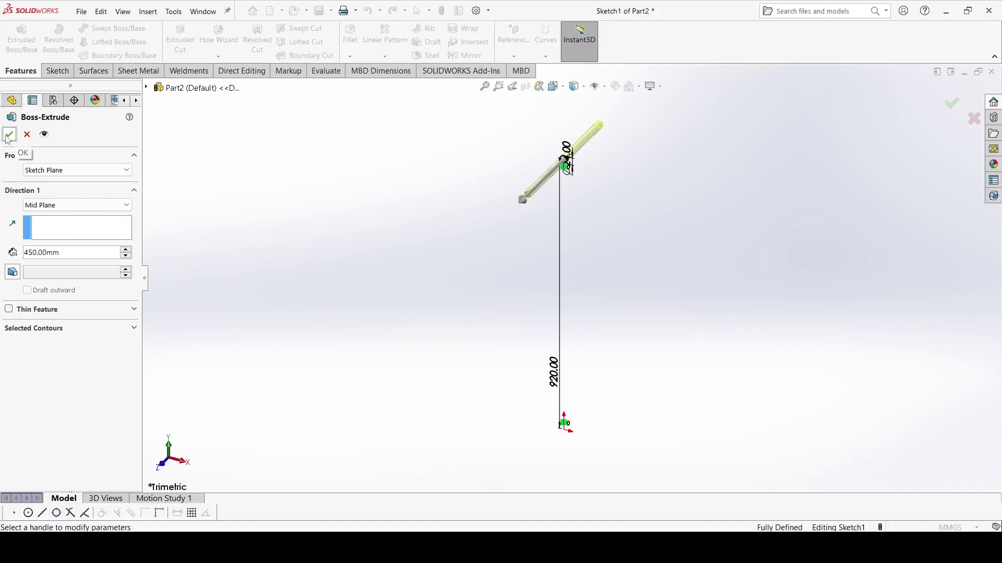
click(8, 136)
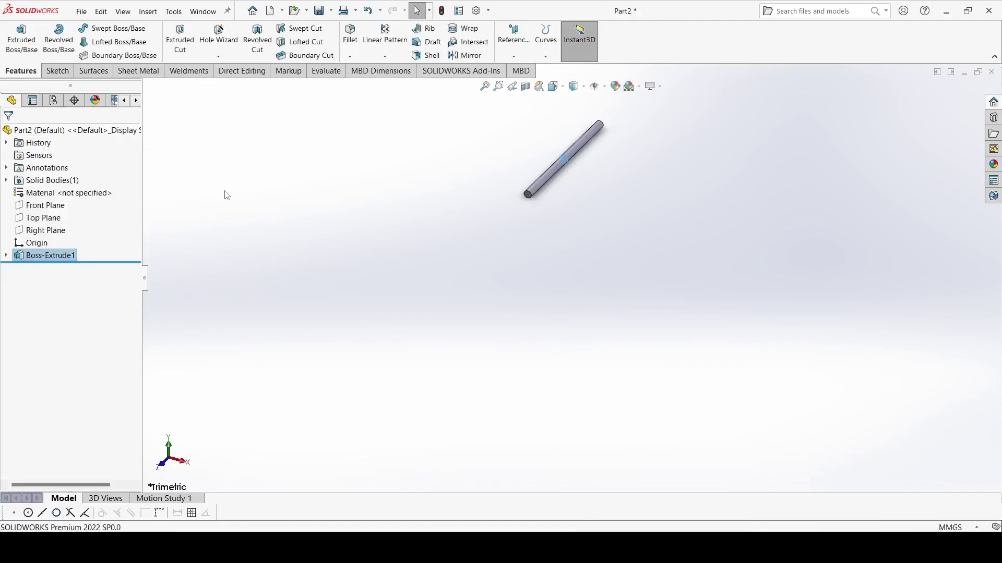
Shell the rod with a 2 mm wall thickness, removing both circular end faces to make an open tube.
click(426, 55)
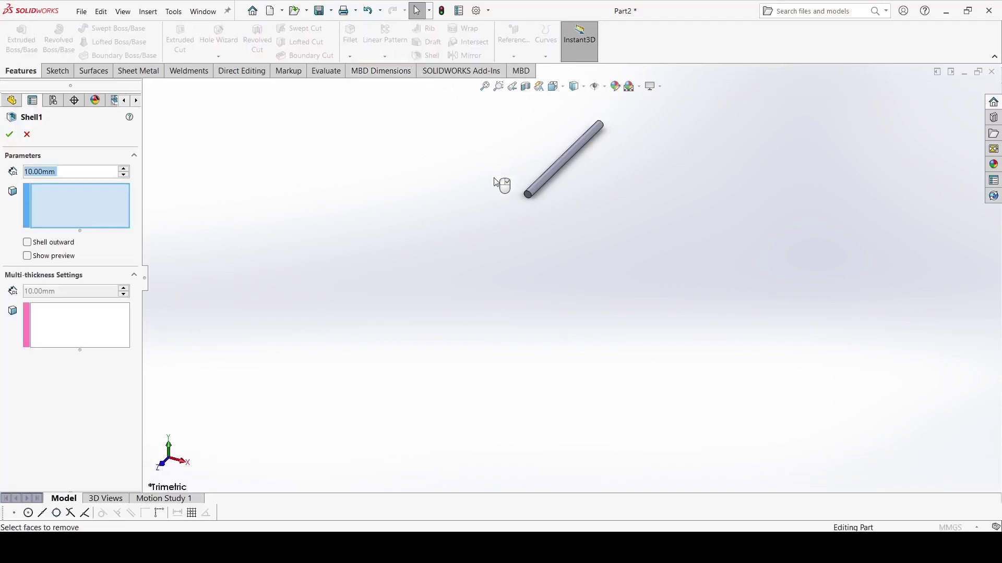
scroll(559, 226, down, 2)
scroll(558, 225, down, 2)
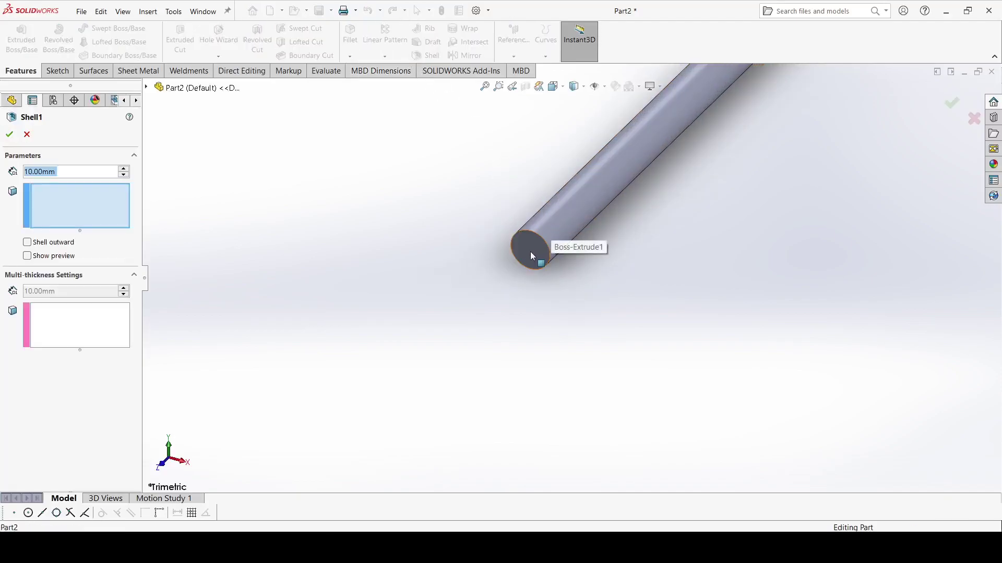
click(532, 251)
scroll(436, 211, up, 3)
middle_drag(464, 216, 537, 288)
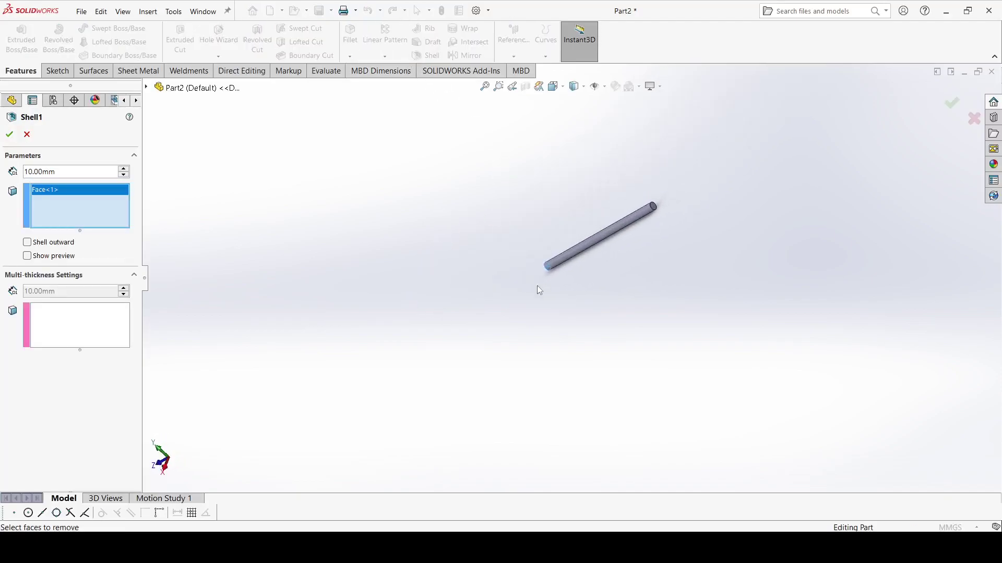
scroll(647, 213, down, 2)
click(674, 207)
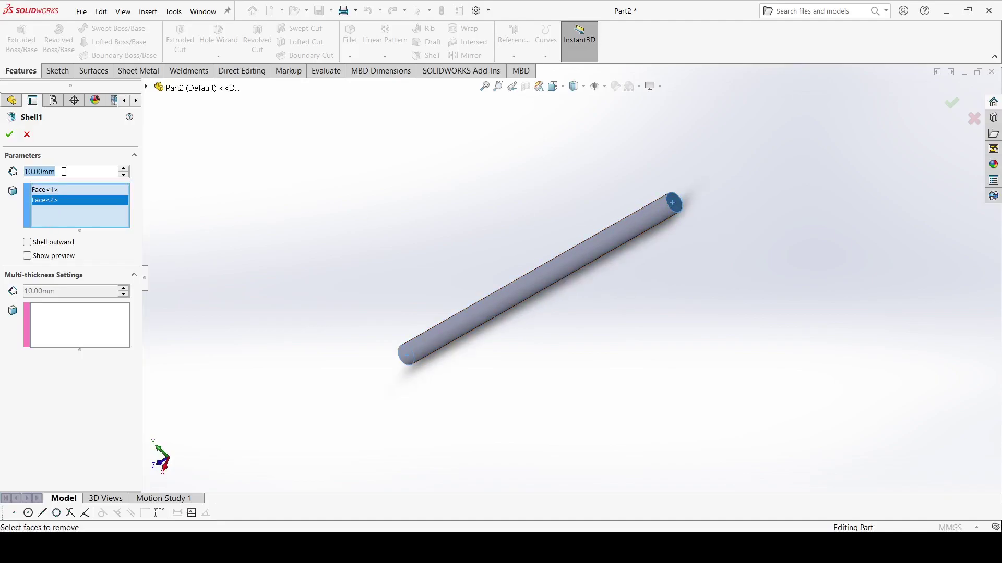
text(2)
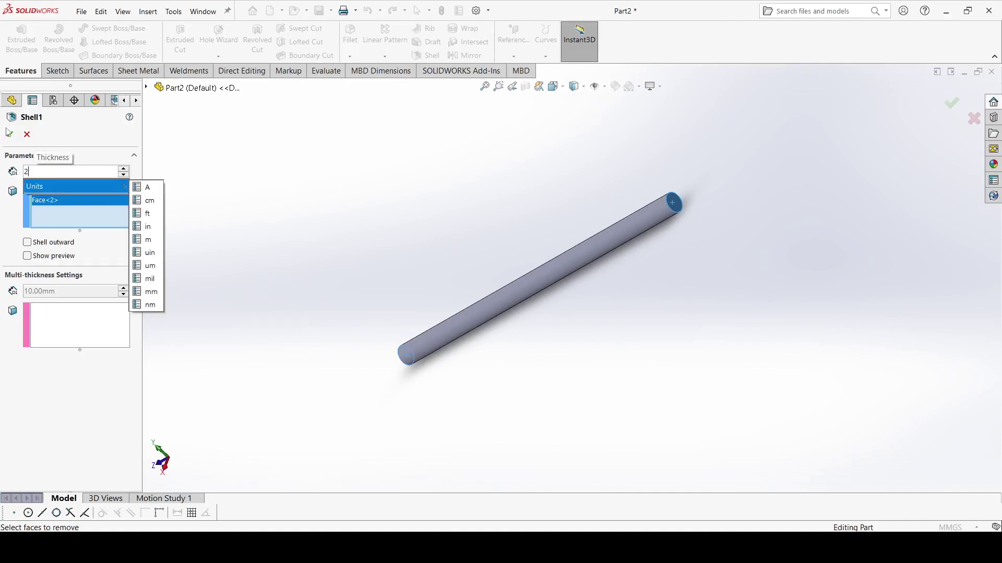
click(9, 133)
click(10, 135)
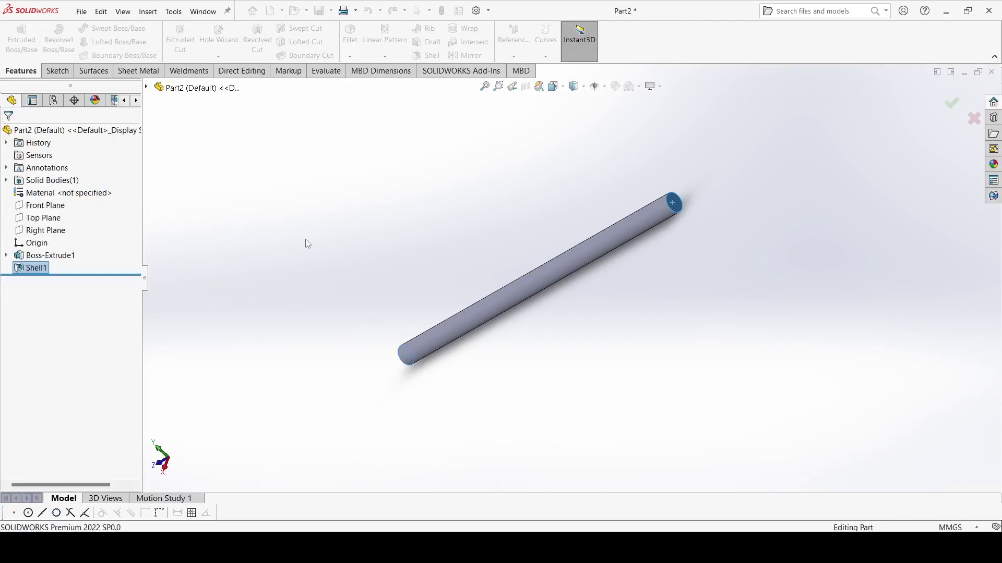
Start a new sketch on the Front Plane.
middle_drag(311, 240, 465, 301)
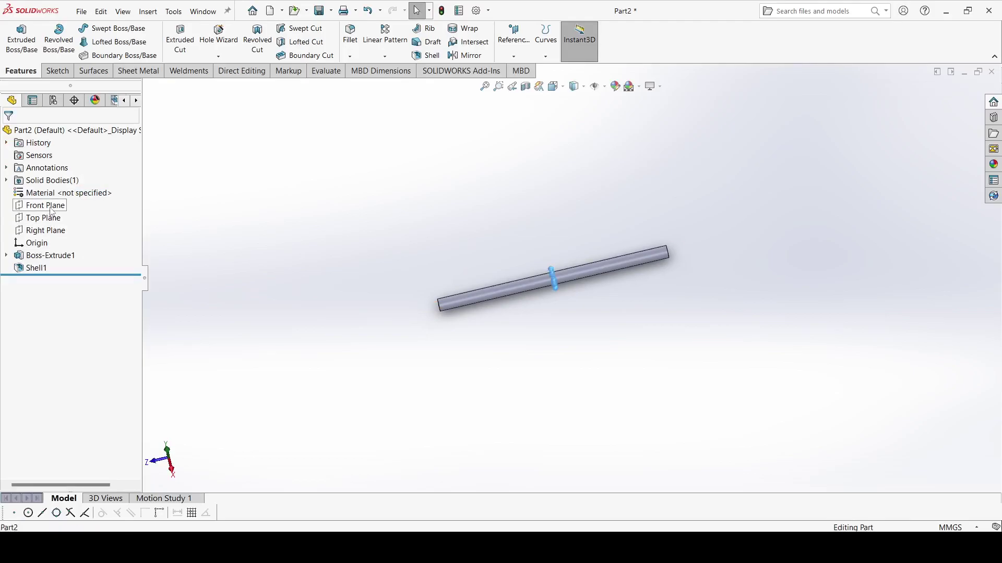
click(51, 206)
click(77, 191)
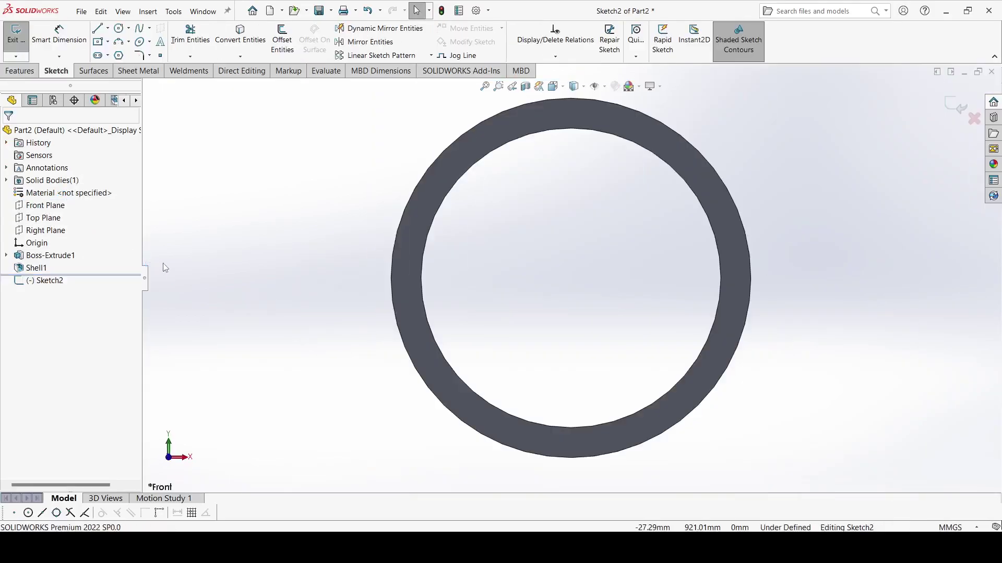
Draw a vertical construction centerline of infinite length through the origin.
scroll(179, 251, up, 15)
scroll(320, 322, up, 5)
scroll(564, 480, down, 2)
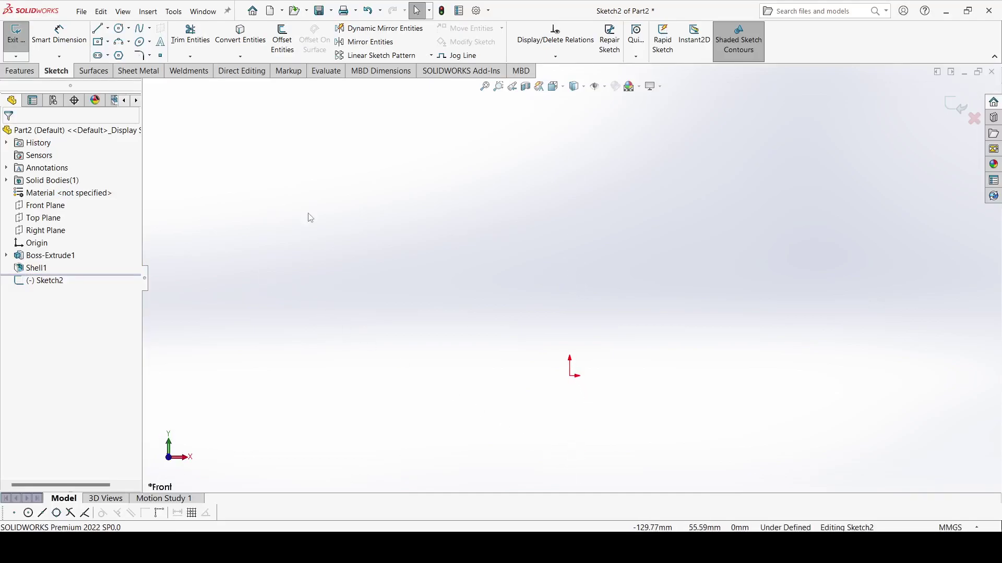
click(128, 28)
click(108, 28)
click(116, 50)
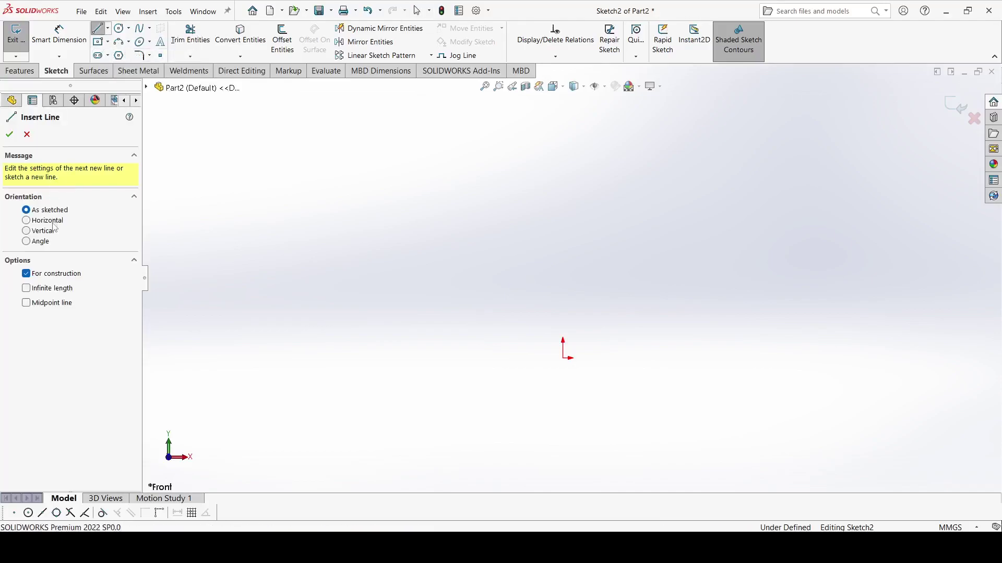
click(52, 231)
click(49, 289)
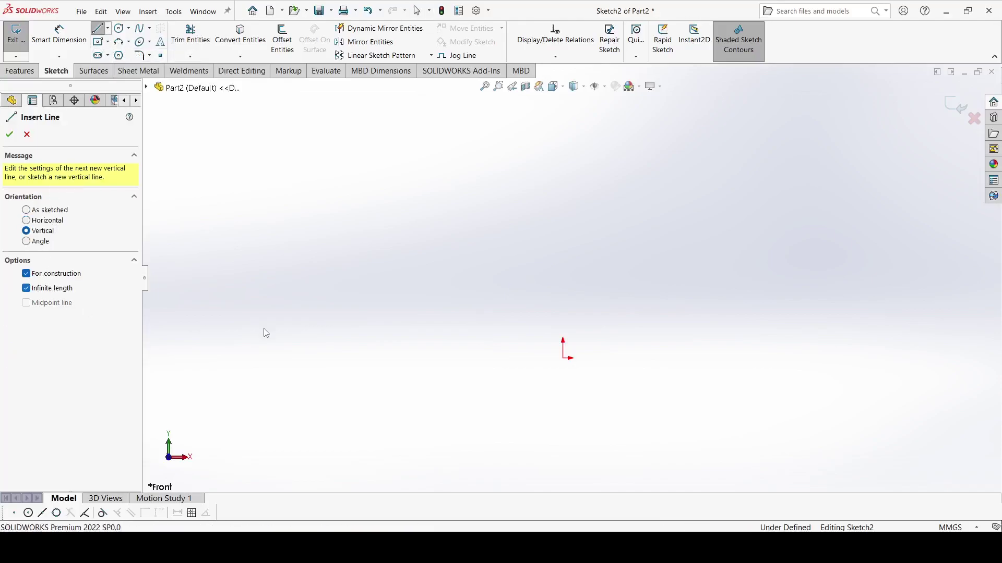
click(561, 358)
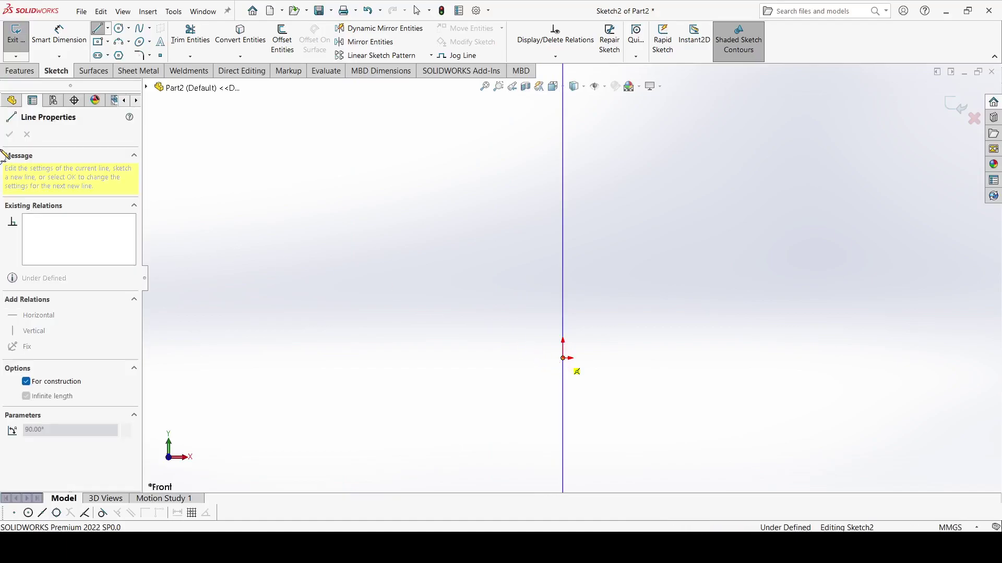
Sketch a half profile from the origin to the centerline, about 206 mm tall, with a slanted upper corner and a top edge about 19 mm long.
click(97, 28)
mouse_move(563, 359)
mouse_down()
mouse_move(609, 357)
mouse_move(606, 175)
mouse_move(617, 139)
mouse_move(609, 124)
mouse_up()
click(585, 107)
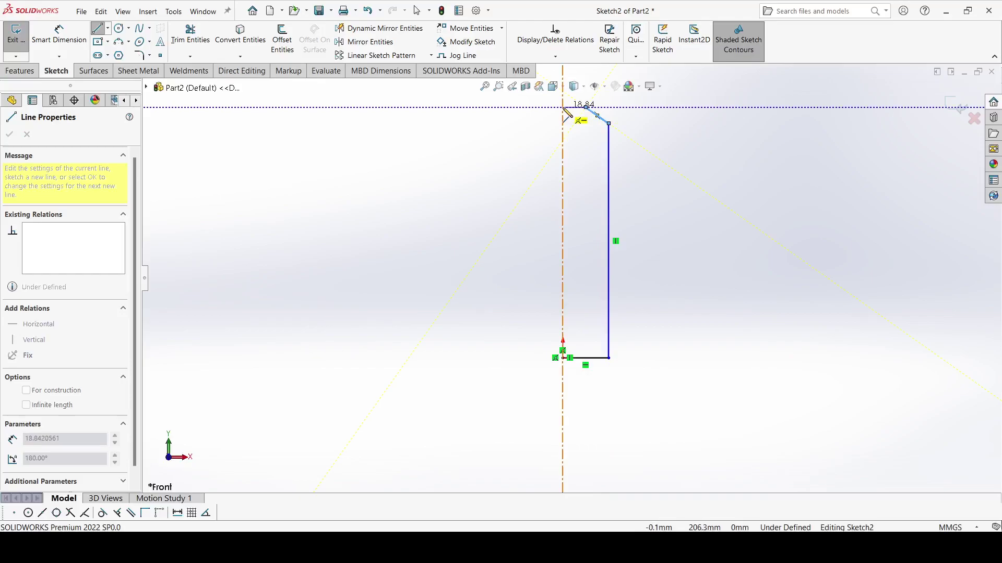
click(563, 107)
right_click(563, 107)
click(586, 119)
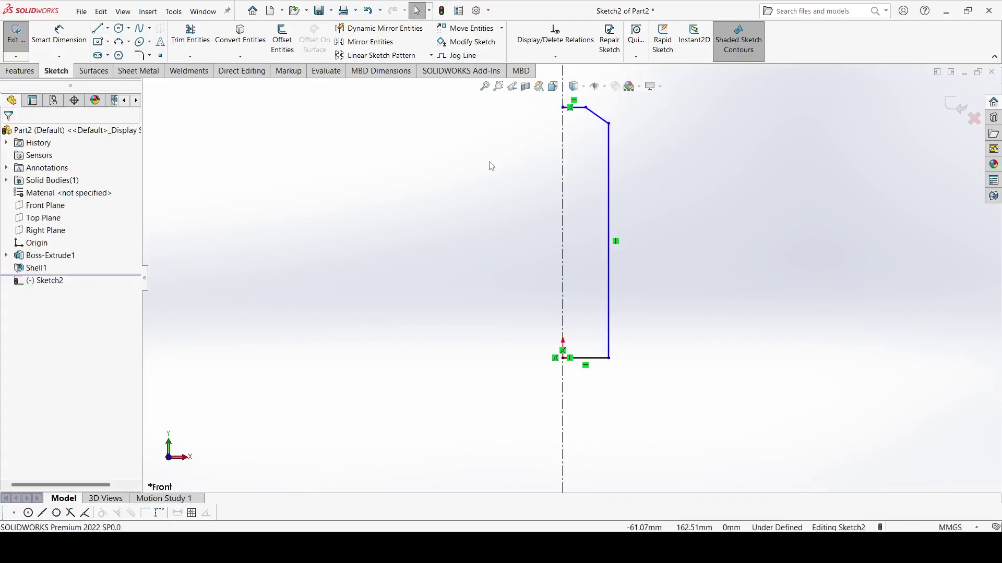
Dimension the outer end of the profile's top edge across the centerline as a 24 mm diameter.
click(59, 34)
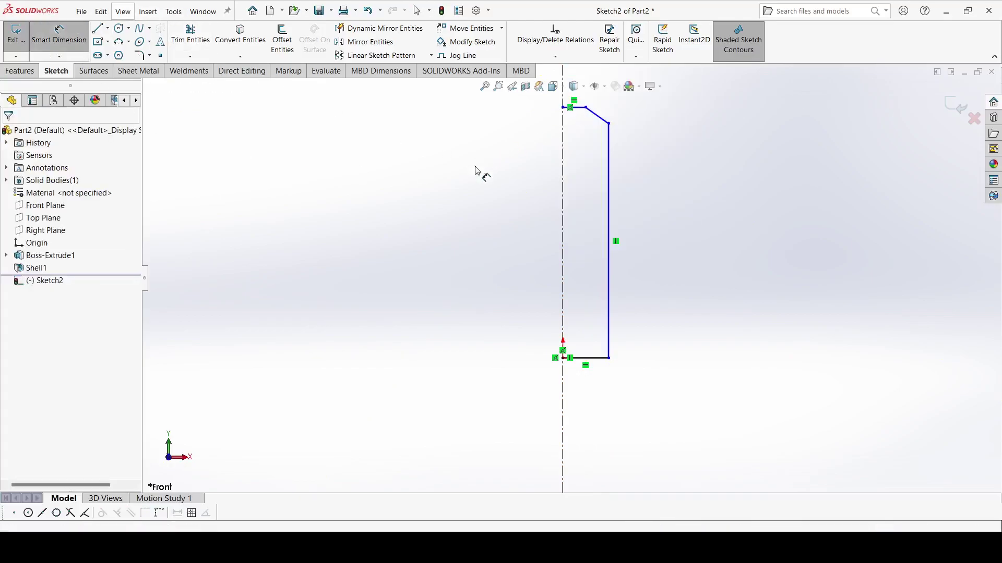
click(586, 107)
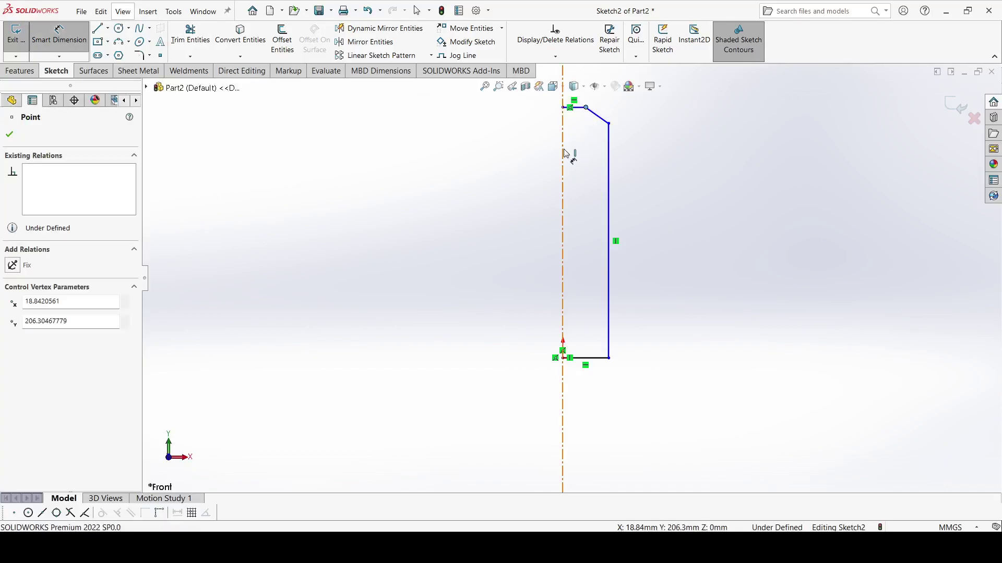
click(563, 153)
click(547, 154)
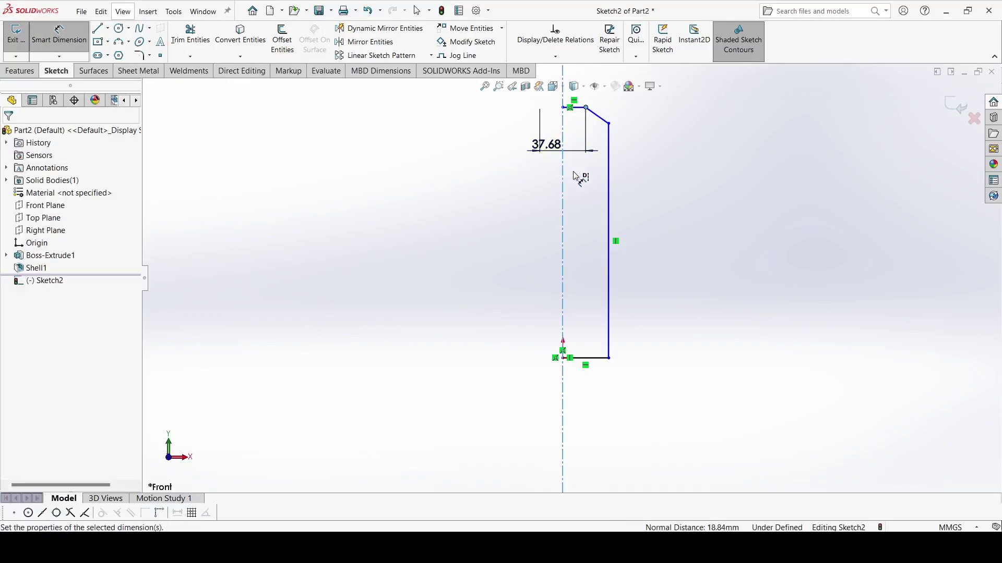
text(20)
key(Return)
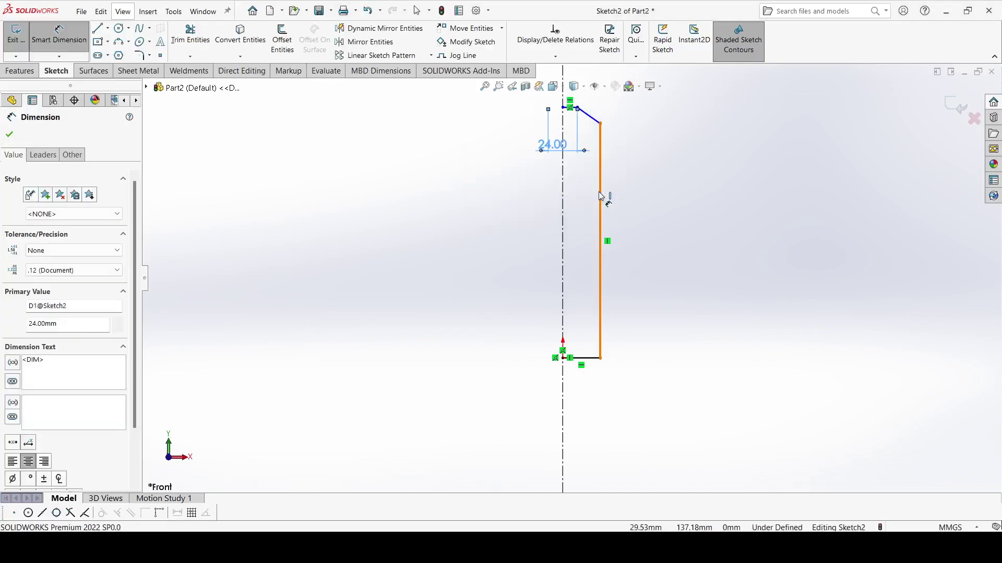
Dimension the profile's long vertical edge across the centerline as a 62 mm diameter.
click(599, 196)
click(540, 220)
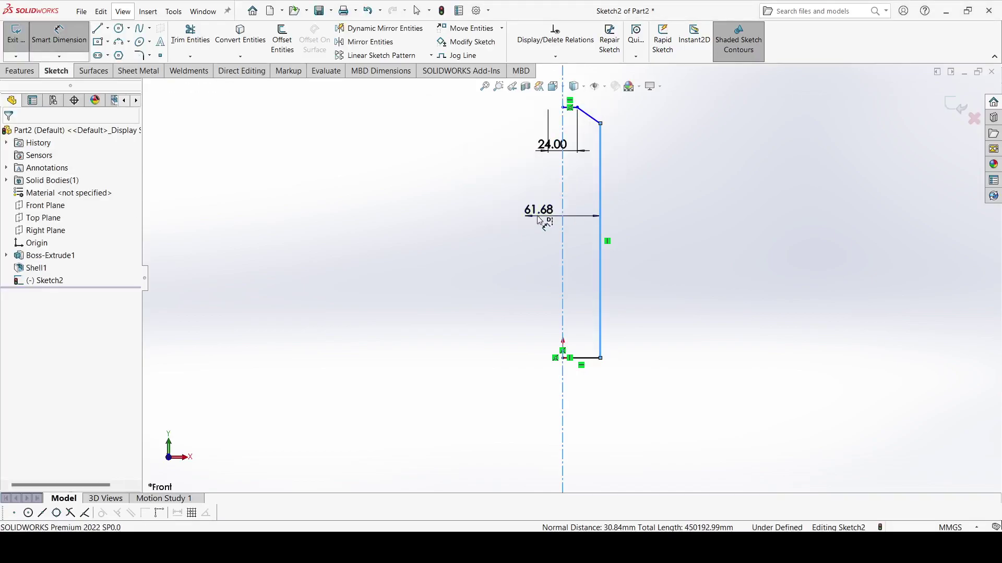
text(62)
key(Return)
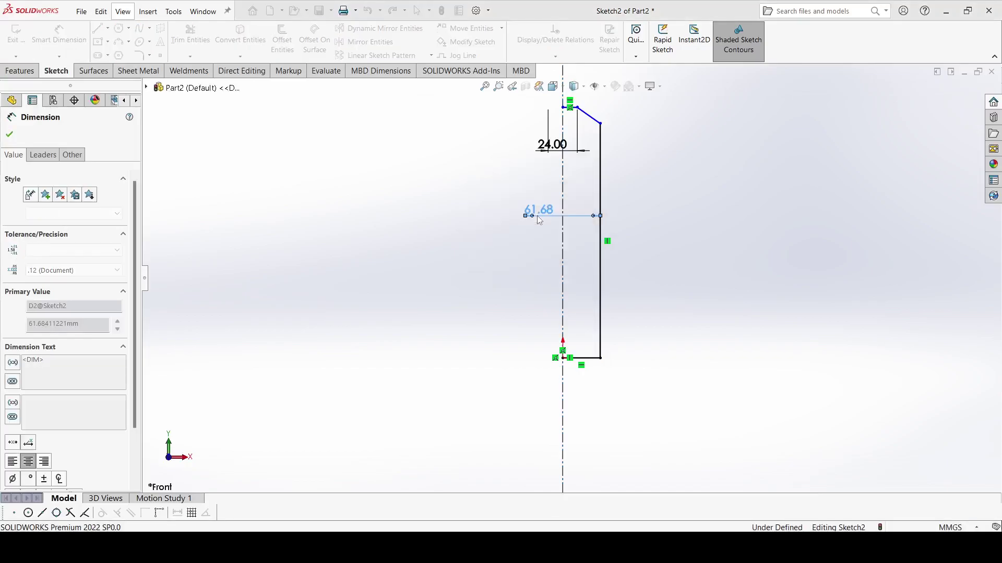
Set the diameter dimension of the profile's long vertical edge to 32 mm and dimension that edge's length as 500 mm.
click(582, 184)
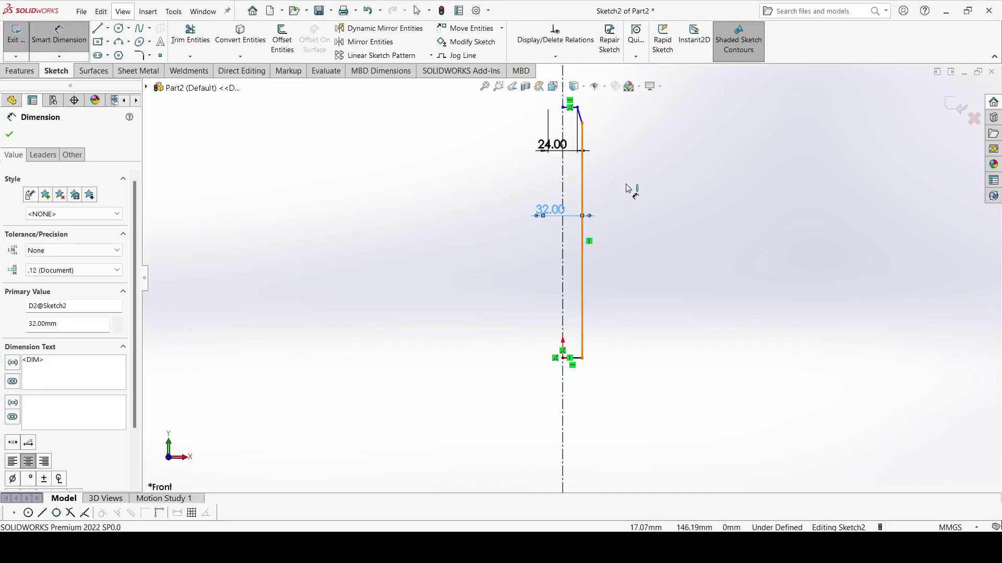
key(Escape)
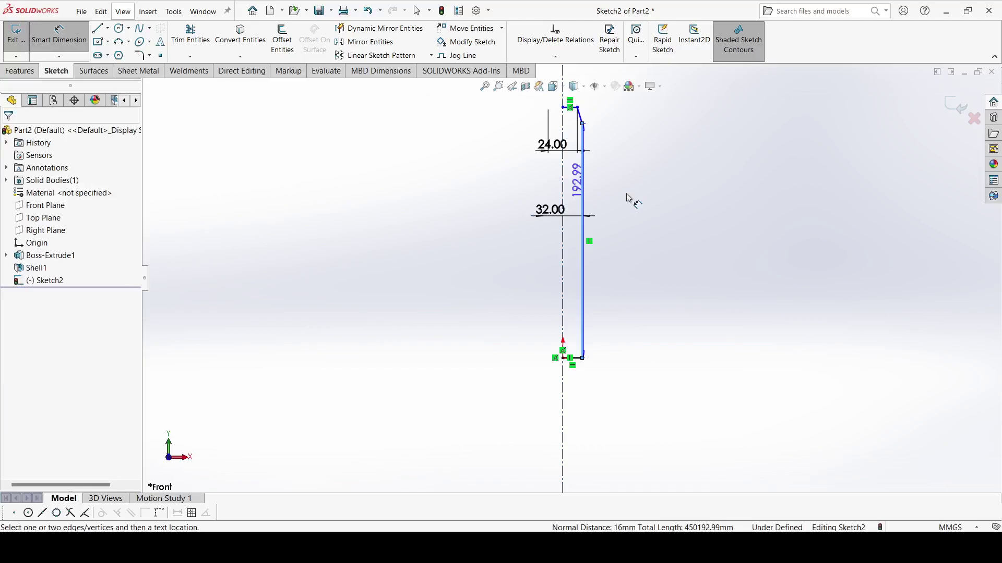
click(645, 190)
click(645, 194)
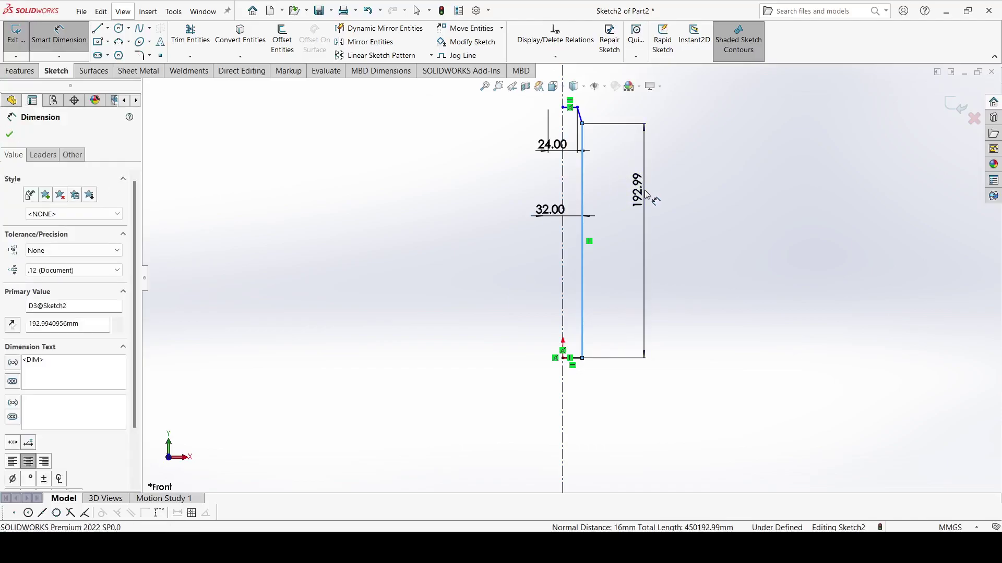
text(500)
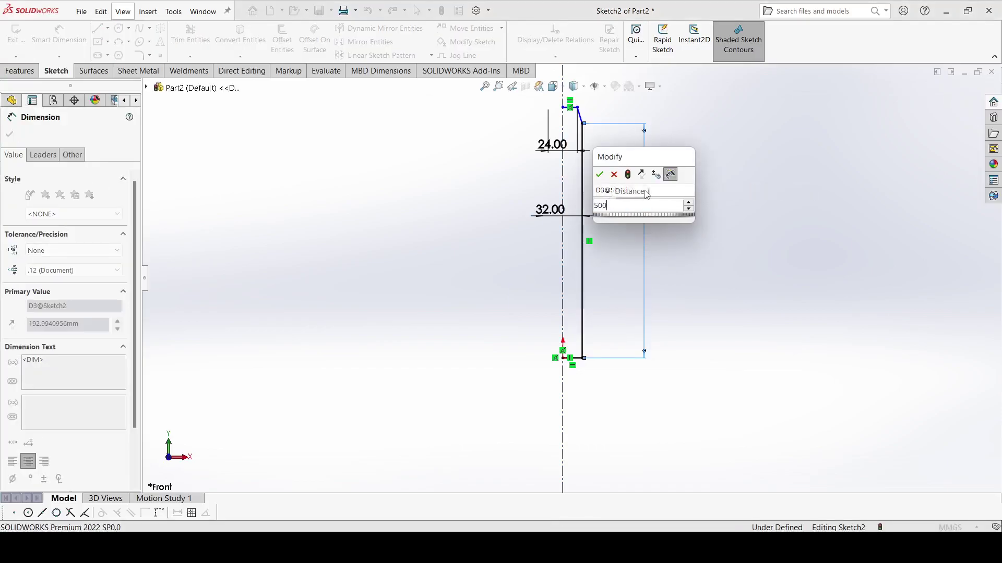
key(Escape)
scroll(549, 108, down, 3)
scroll(579, 148, up, 4)
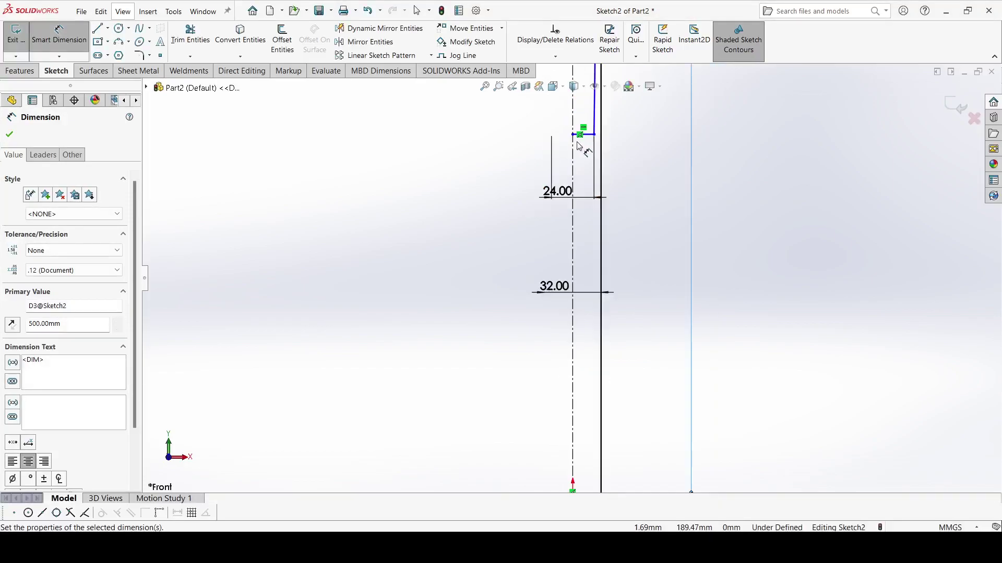
scroll(485, 162, up, 4)
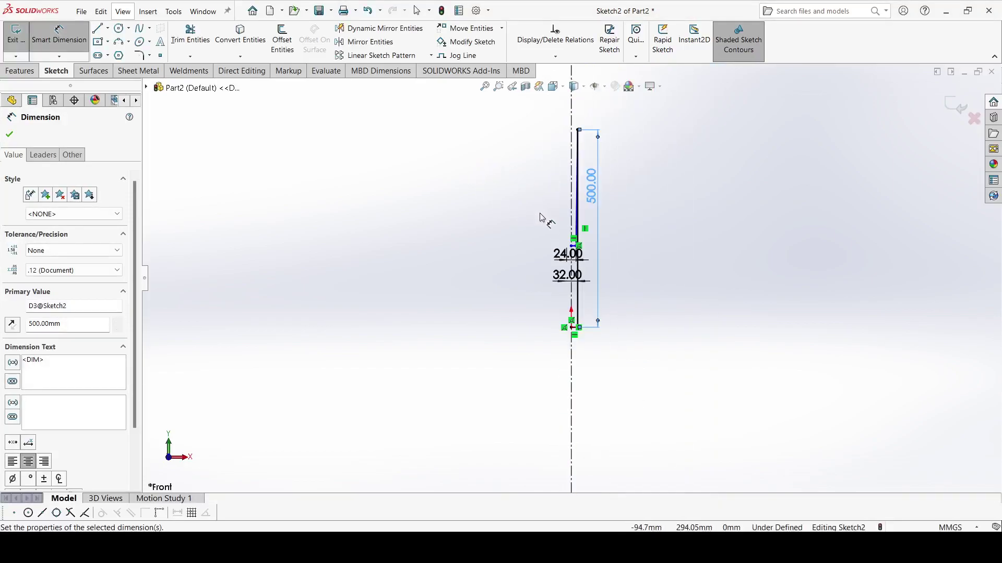
key(Escape)
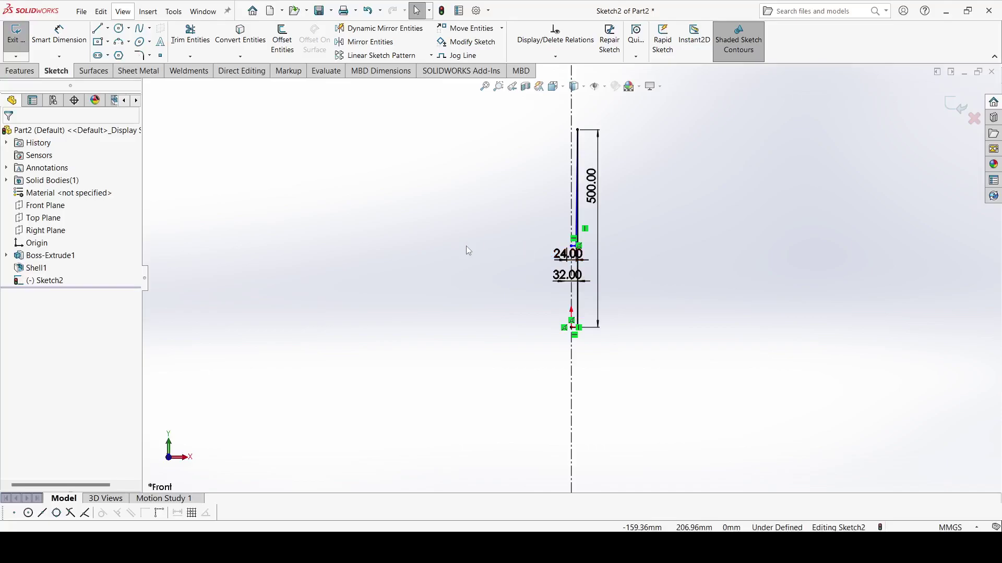
Move the 24 mm dimension clear of the profile and raise the short top edge to about 50 mm above the long vertical edge.
drag(571, 247, 533, 200)
click(481, 216)
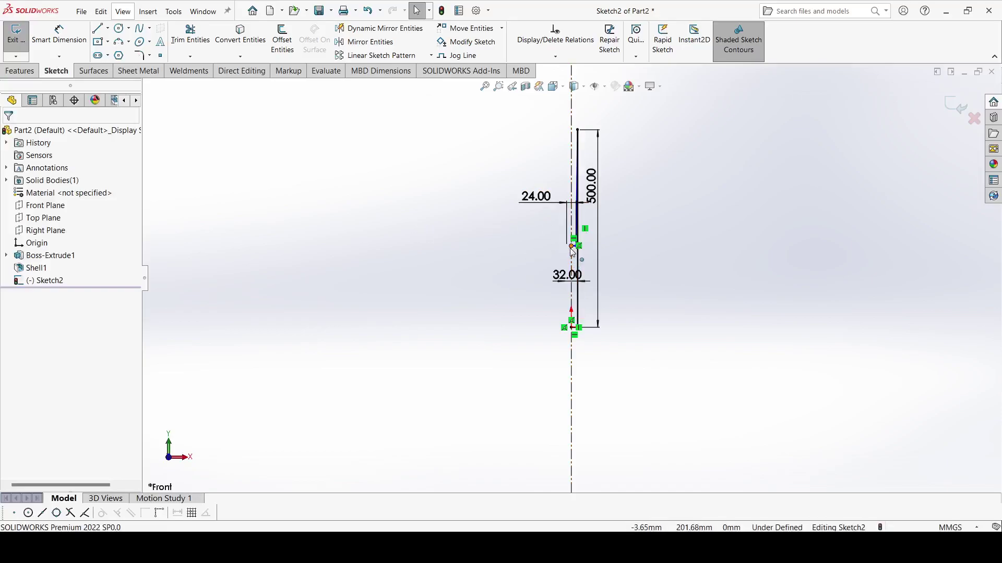
drag(571, 246, 572, 110)
click(514, 149)
scroll(542, 167, down, 3)
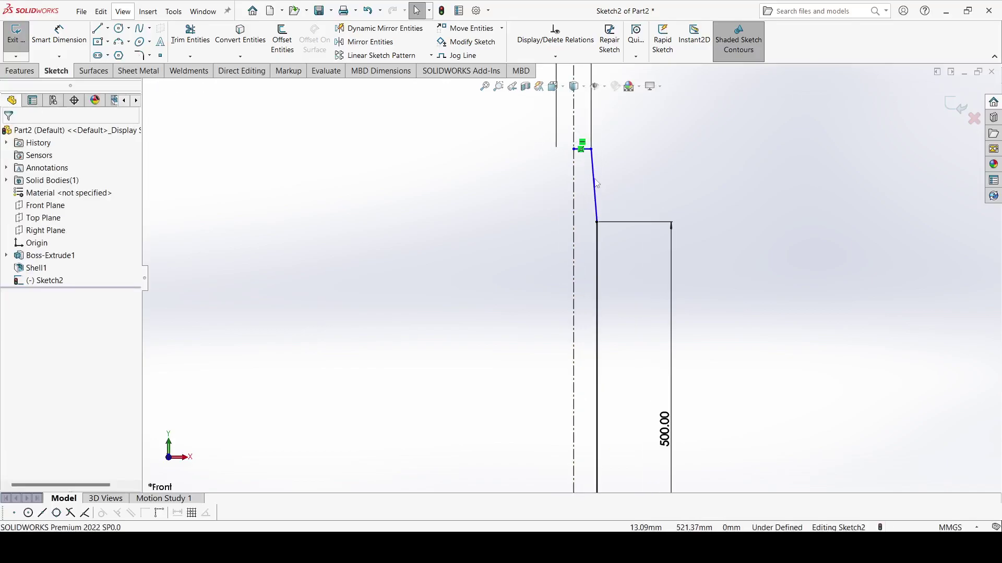
scroll(570, 277, up, 3)
Dimension the vertical distance from the short top edge to the upper end of the long vertical edge as 20 mm.
click(57, 46)
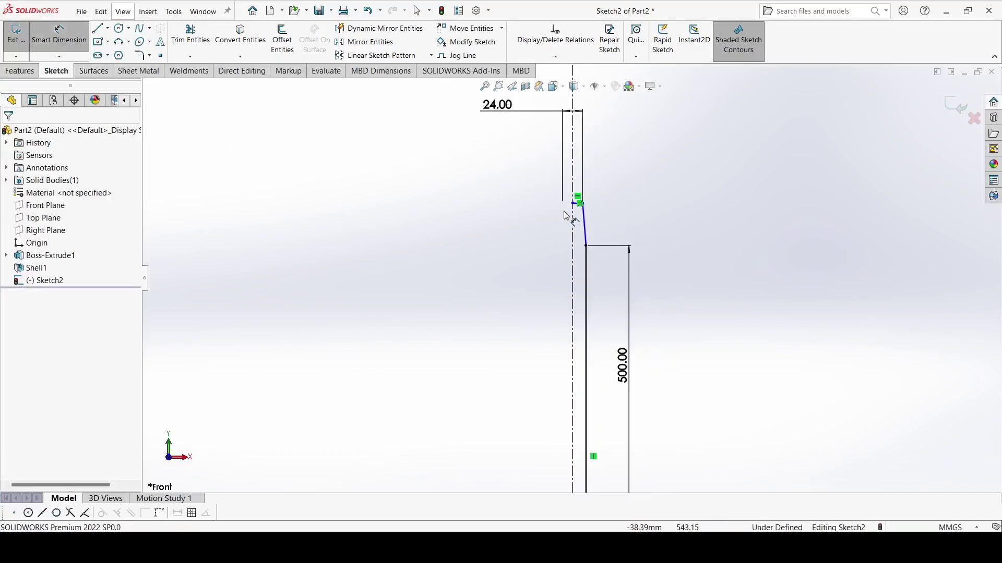
scroll(566, 213, down, 4)
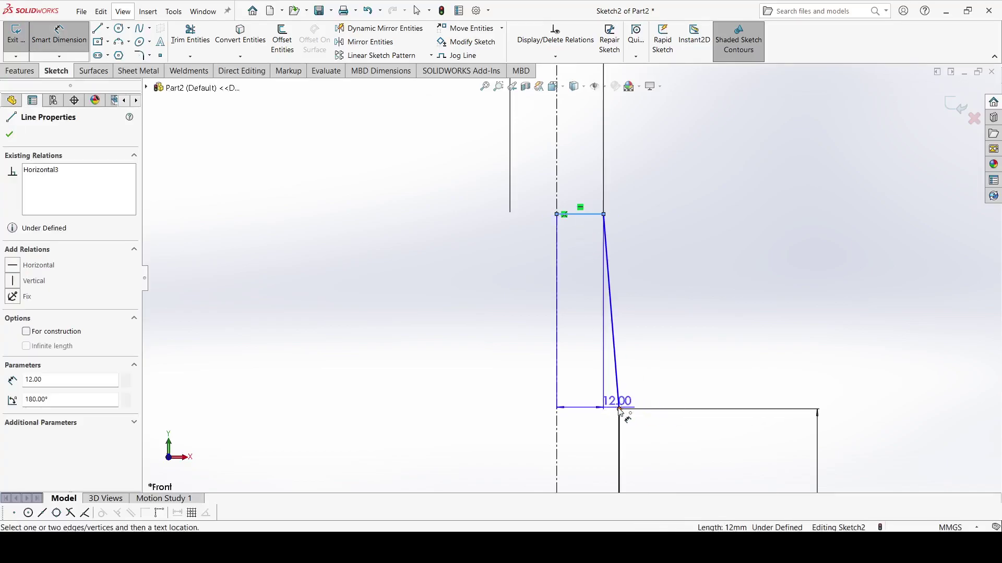
click(683, 409)
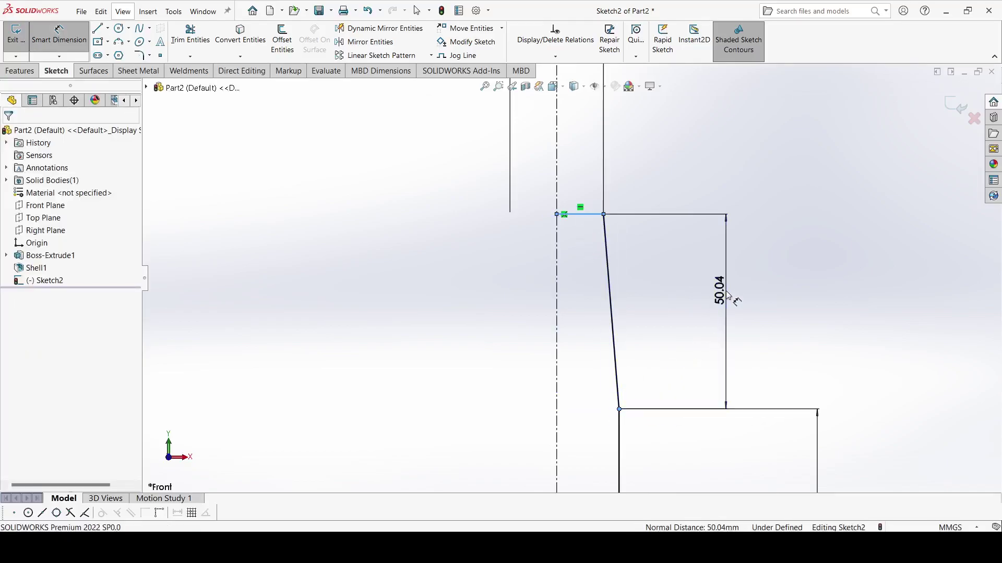
click(729, 295)
key(Return)
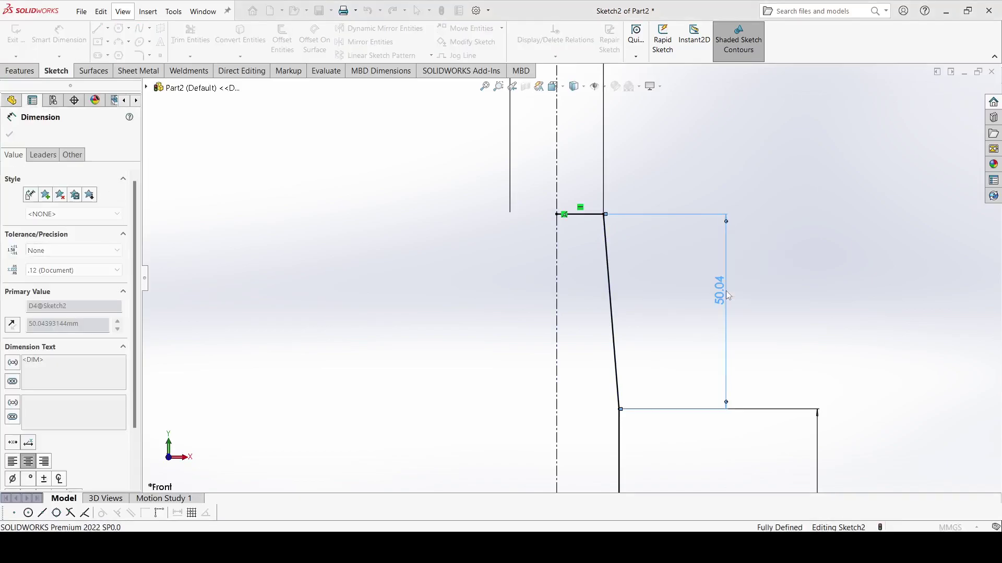
click(9, 135)
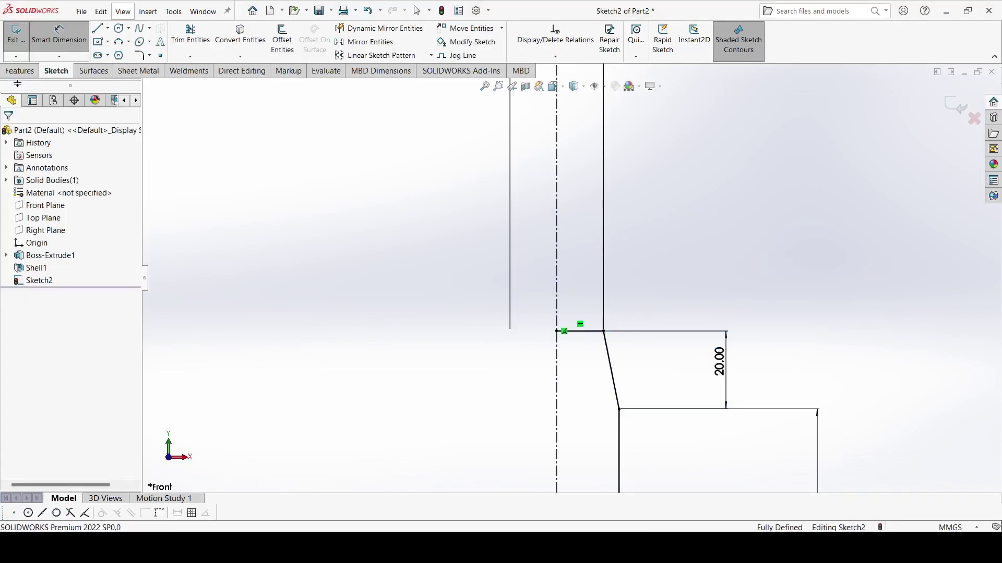
Revolve the profile 360 degrees about the vertical centerline as a solid boss, letting the open sketch be closed automatically.
click(20, 71)
click(59, 46)
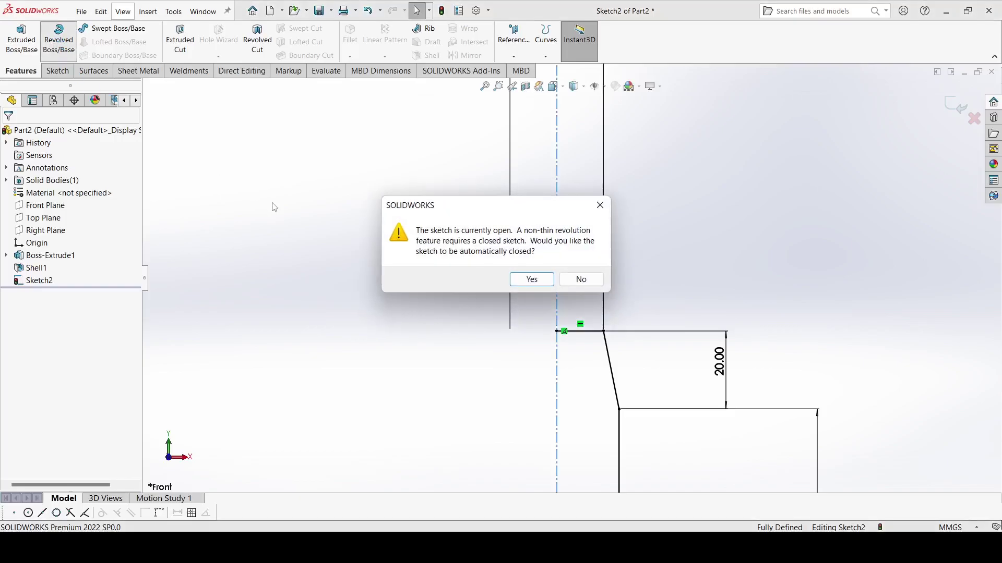
click(532, 280)
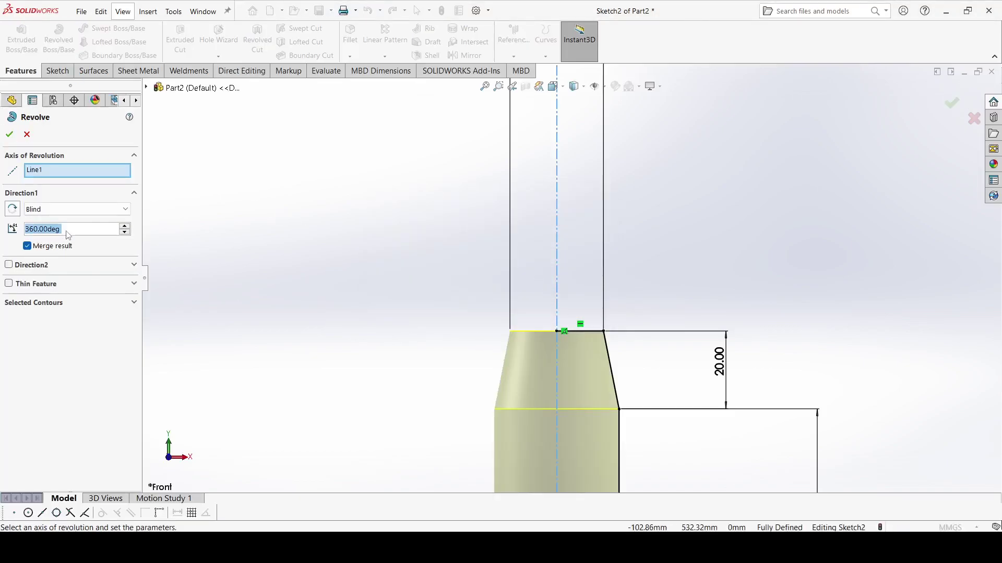
click(9, 134)
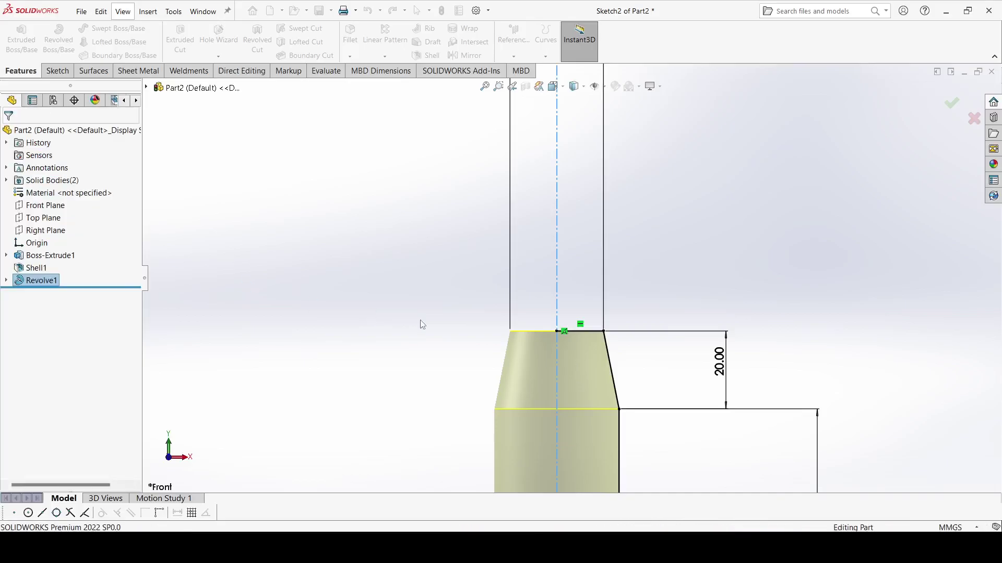
scroll(420, 321, up, 6)
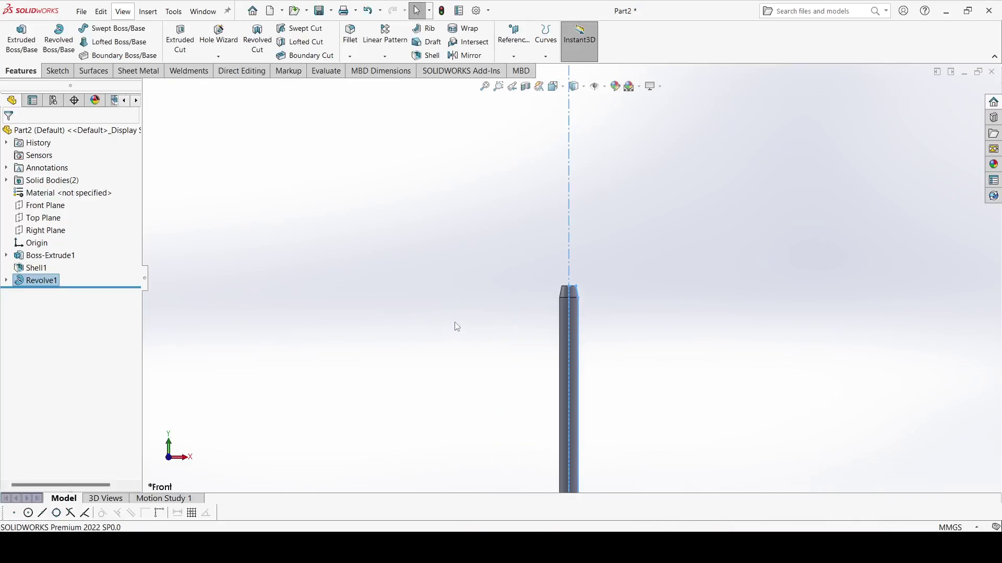
click(455, 324)
Start a sketch on the small flat face at the revolved post's tapered upper end and convert that face's outline into it.
middle_drag(456, 324, 444, 360)
scroll(564, 290, down, 5)
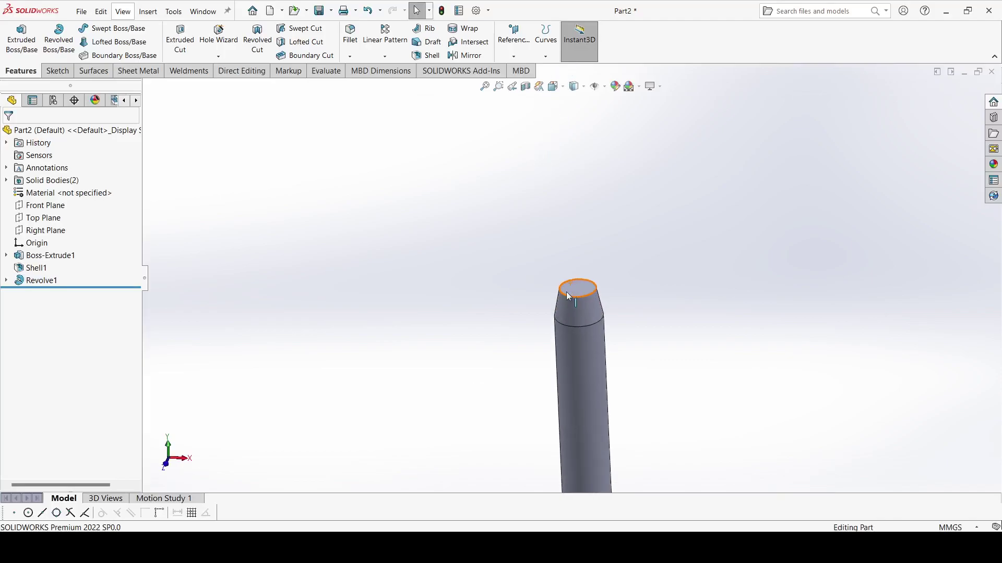
click(568, 295)
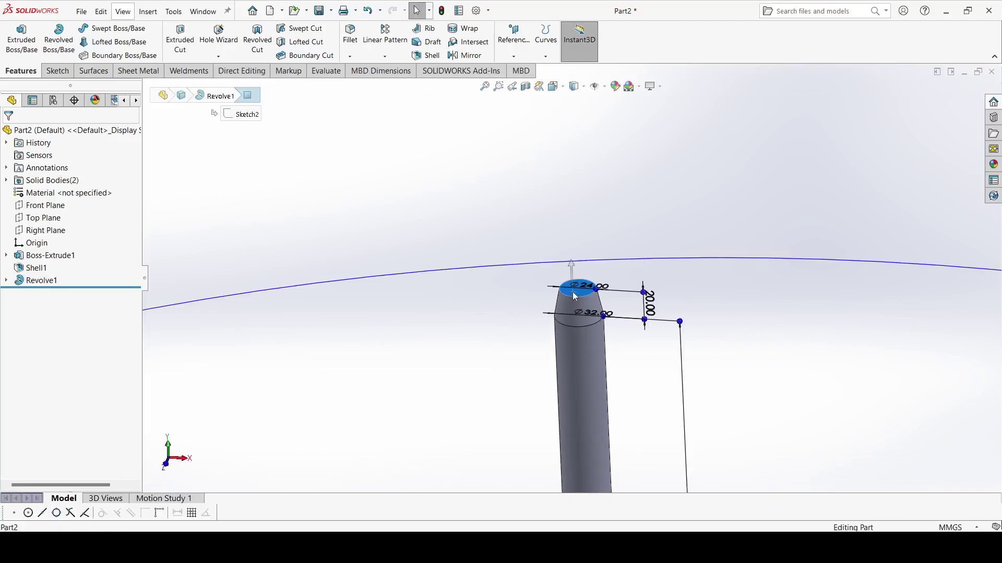
click(62, 72)
click(15, 33)
mouse_move(629, 243)
middle_down()
mouse_move(635, 287)
mouse_move(568, 255)
middle_up()
click(225, 55)
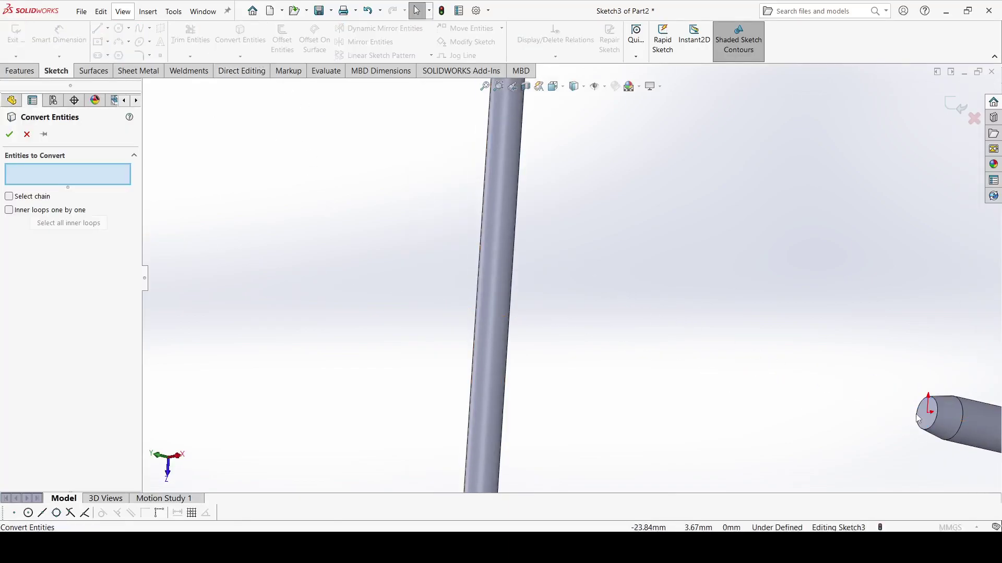
click(921, 413)
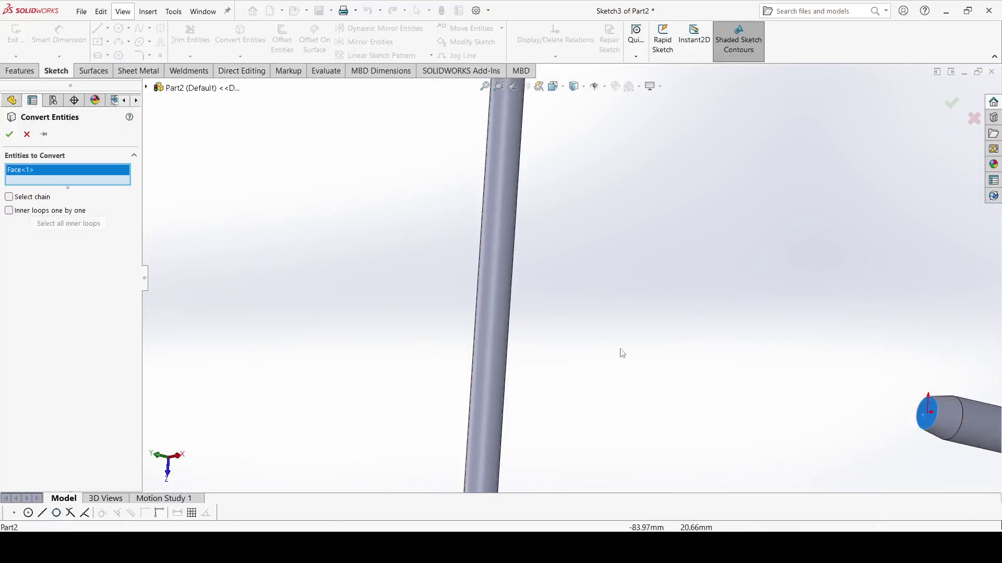
click(8, 135)
Extrude the converted circle Up To Next so that it meets the horizontal tube, with the result merged.
key(z)
key(z)
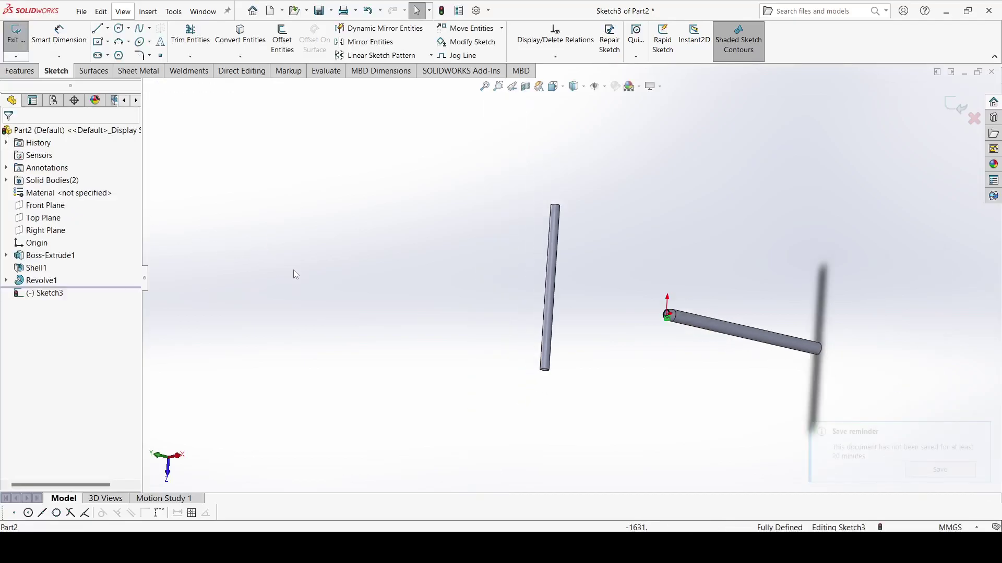
middle_drag(320, 286, 412, 198)
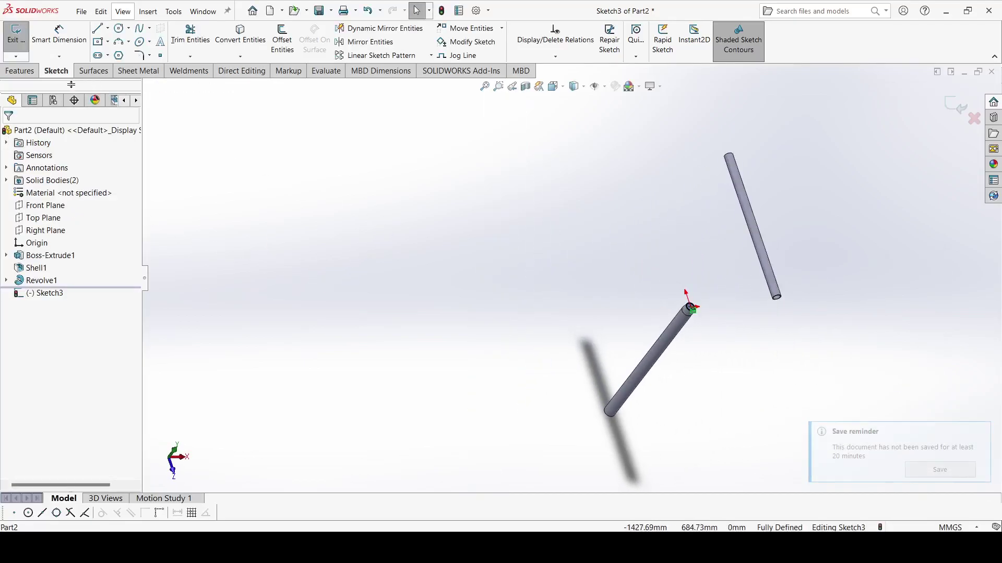
click(19, 71)
click(27, 40)
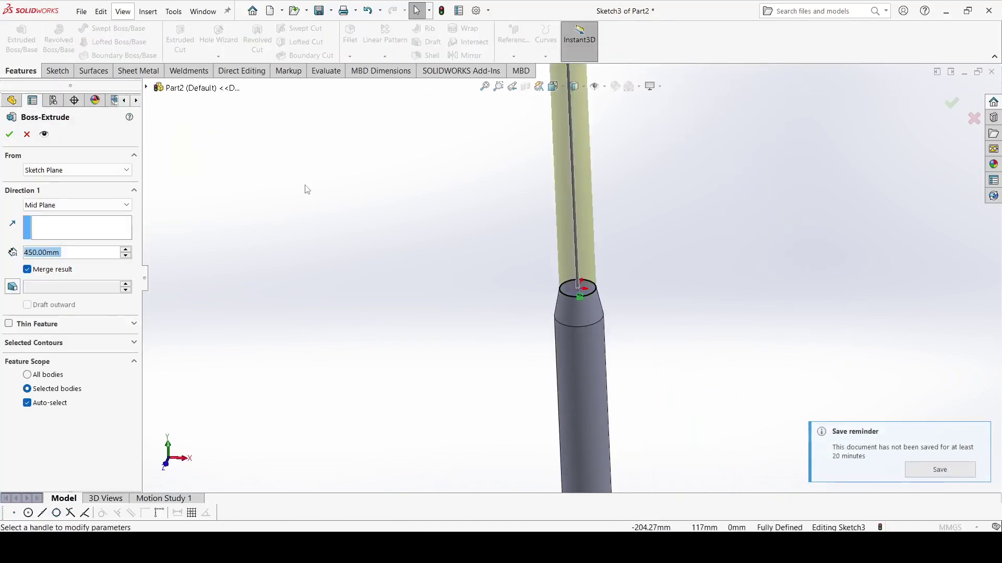
click(92, 207)
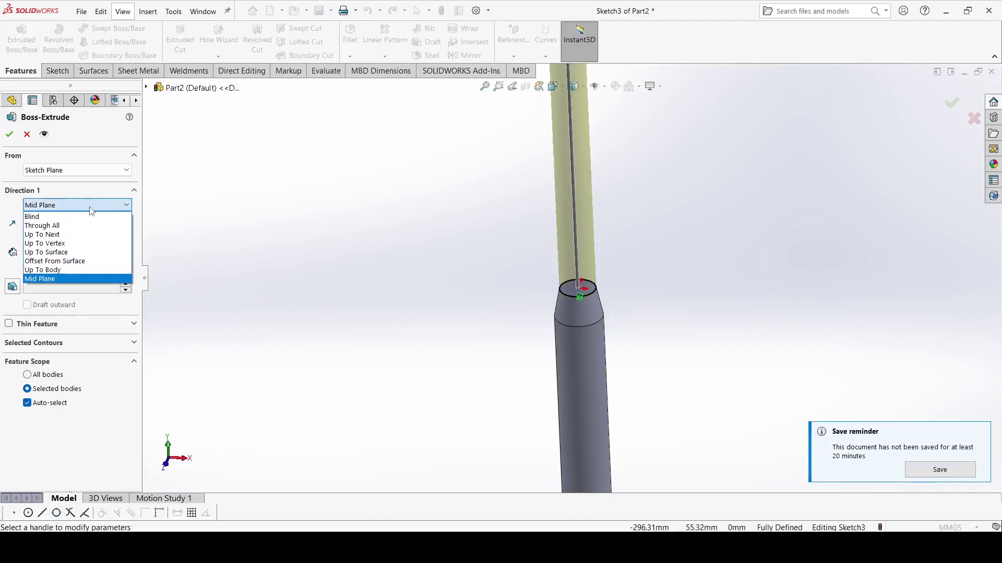
click(92, 235)
scroll(266, 248, up, 7)
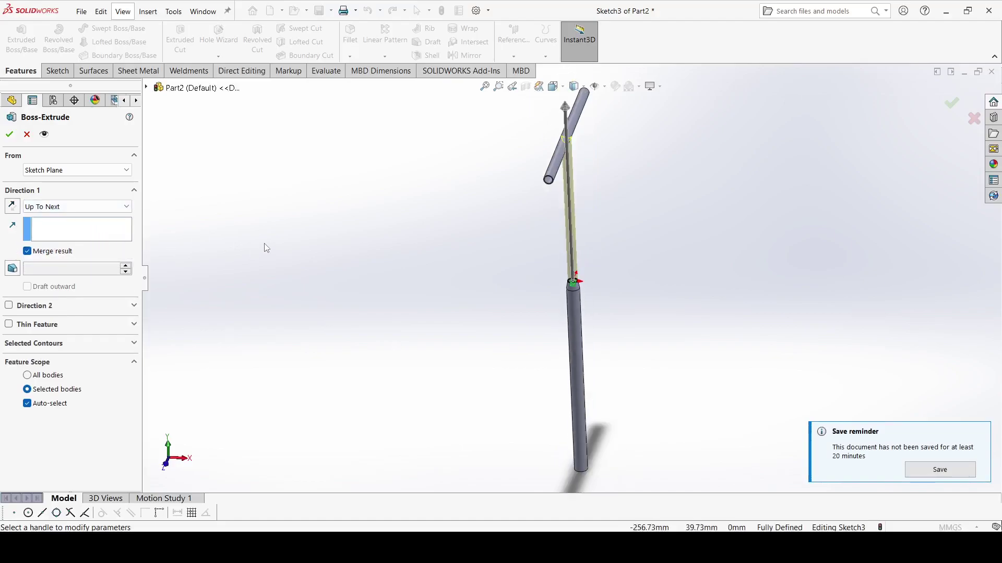
middle_drag(364, 262, 434, 215)
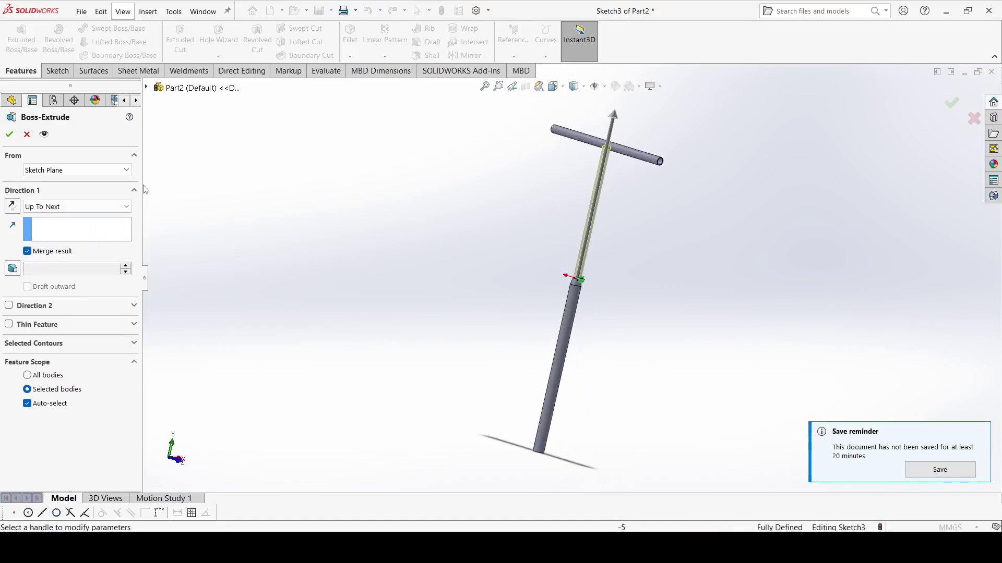
click(10, 135)
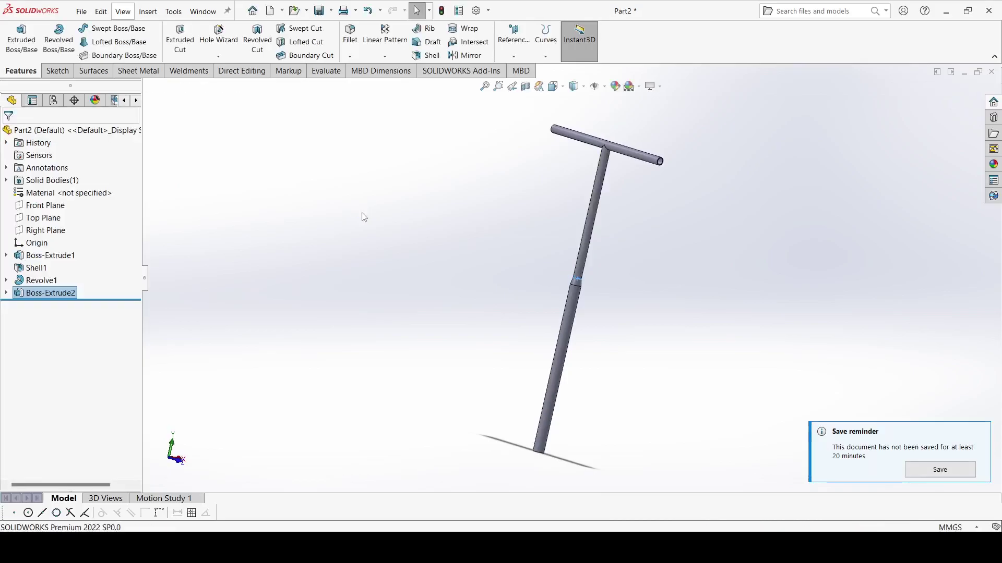
Shell the merged body with a 2 mm wall thickness, removing the circular face at the post's lower end.
middle_drag(367, 235, 423, 188)
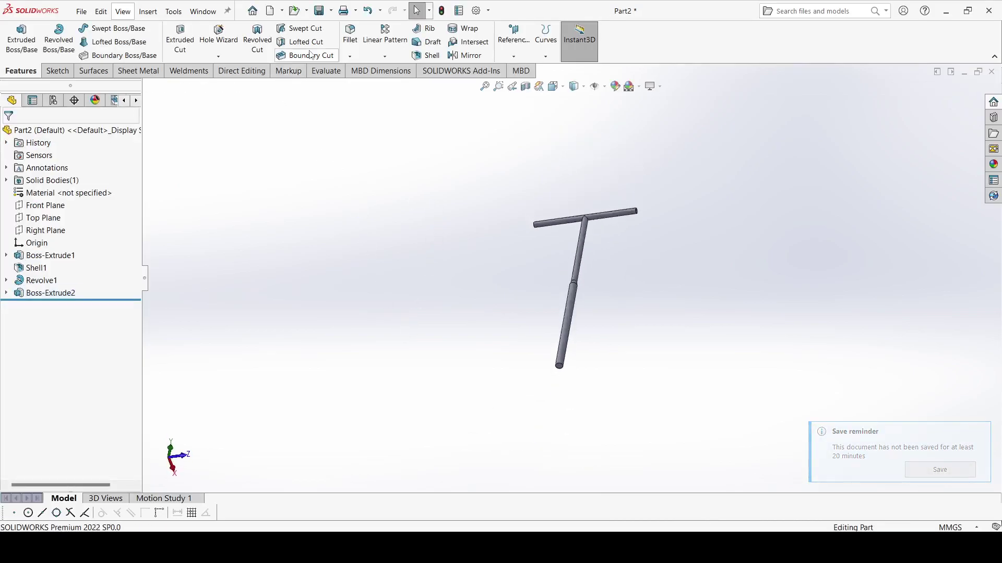
click(427, 55)
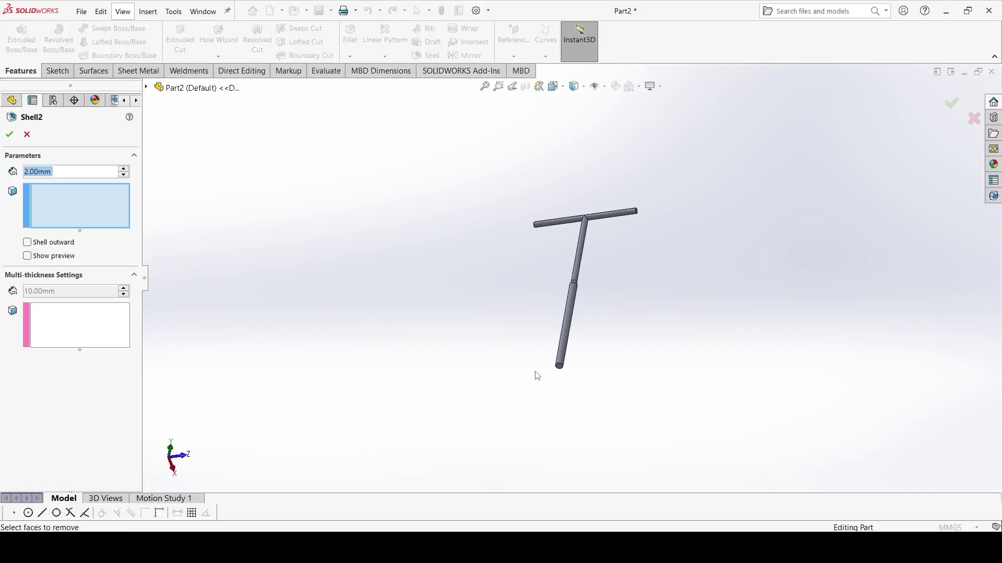
scroll(537, 376, down, 10)
click(671, 256)
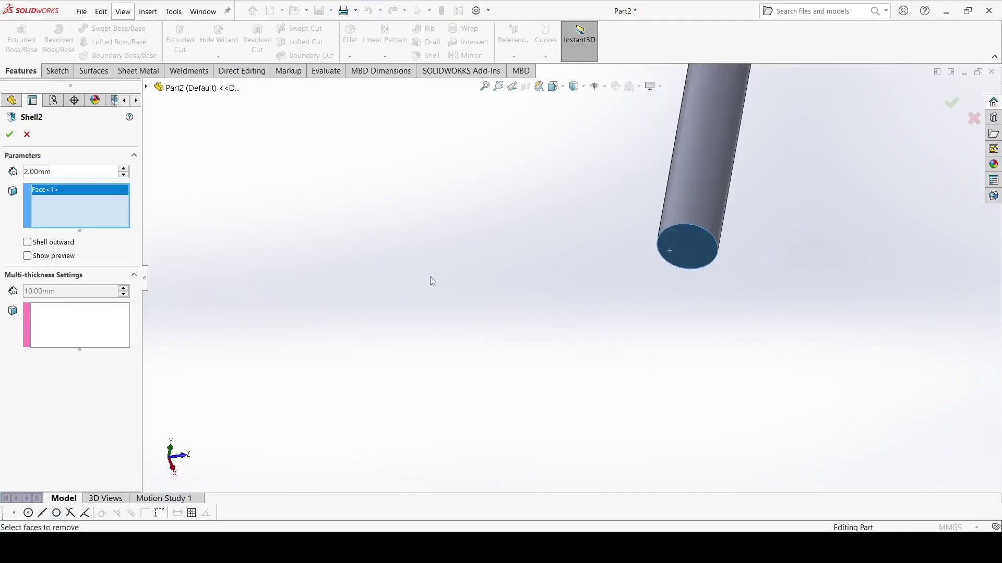
click(9, 134)
scroll(385, 225, up, 10)
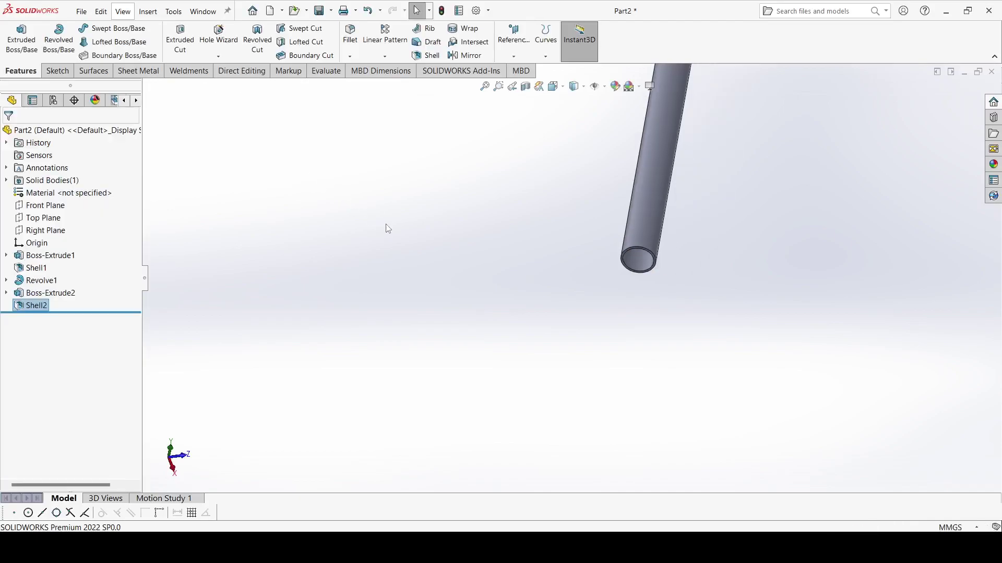
Start a sketch on the Right Plane and draw a centerline along the horizontal tube's axis from one end to the other.
middle_drag(418, 241, 557, 267)
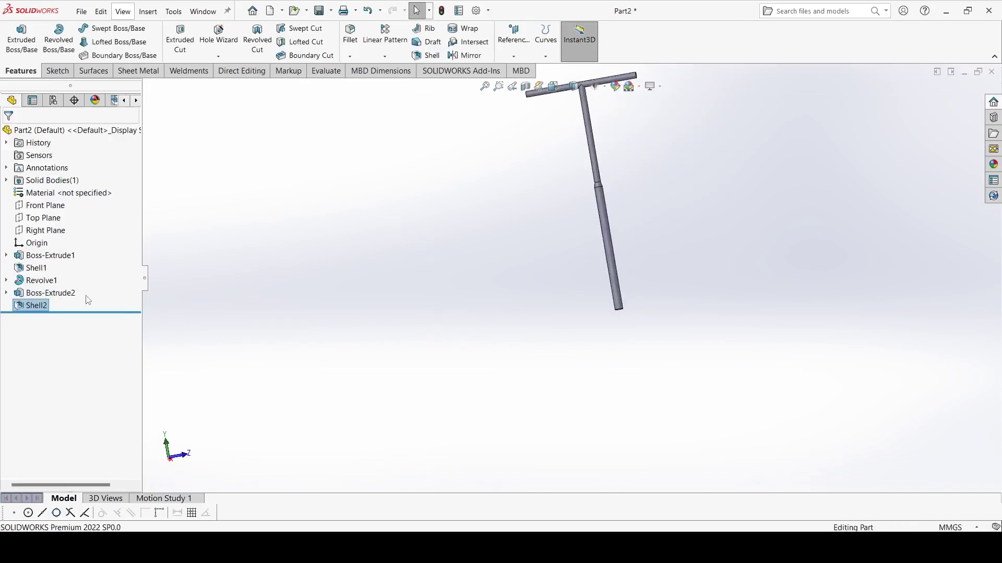
click(52, 230)
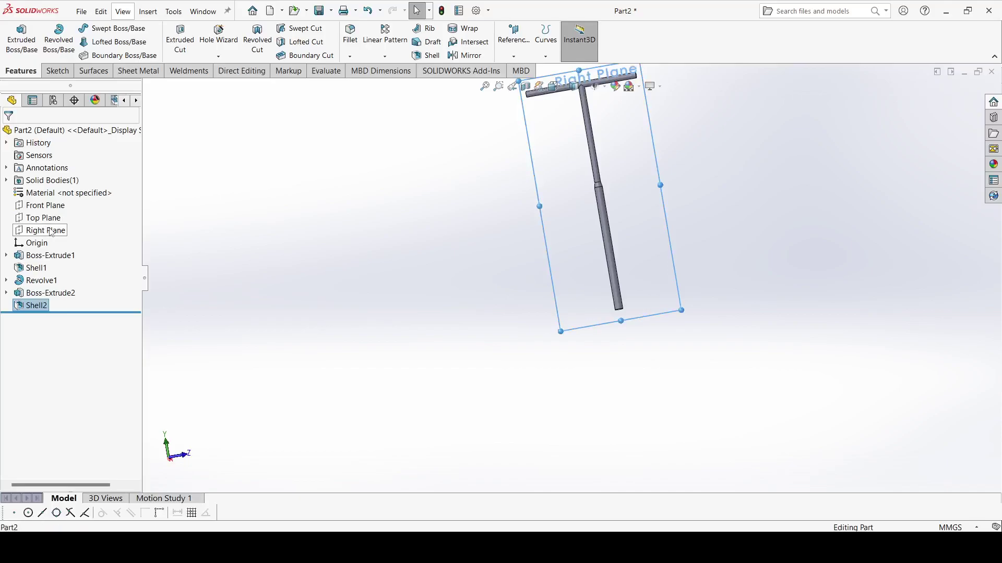
click(58, 213)
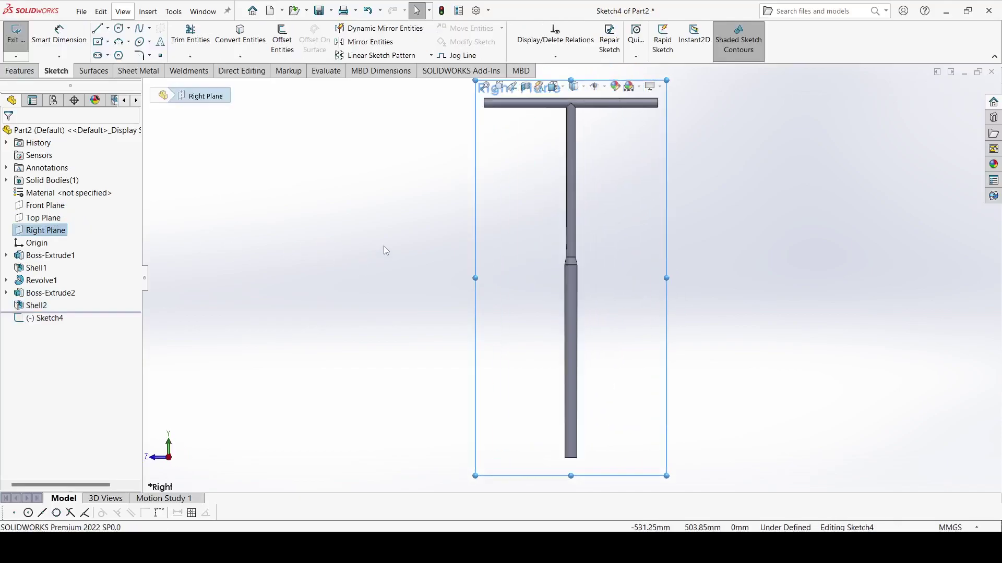
click(109, 28)
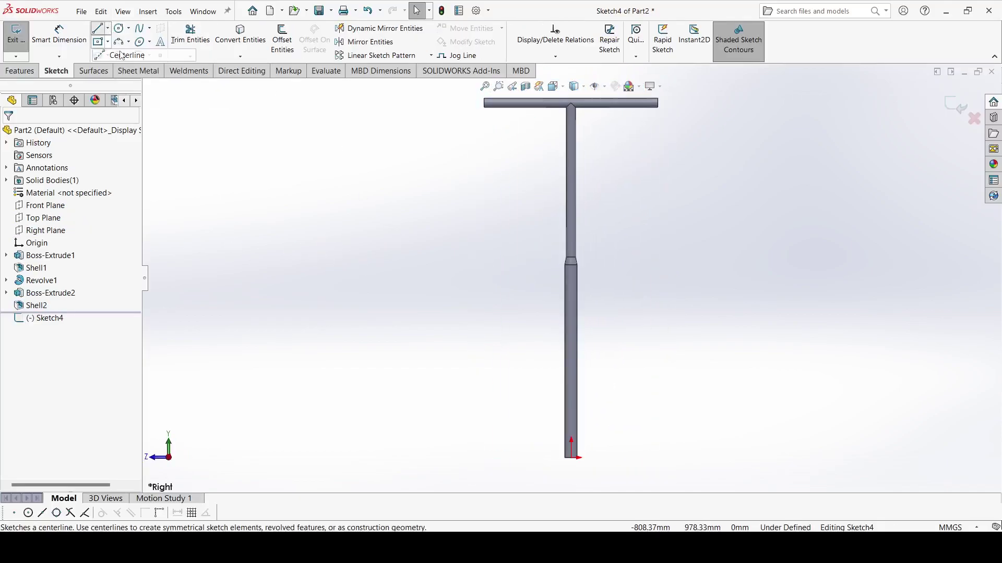
click(117, 52)
scroll(501, 99, down, 8)
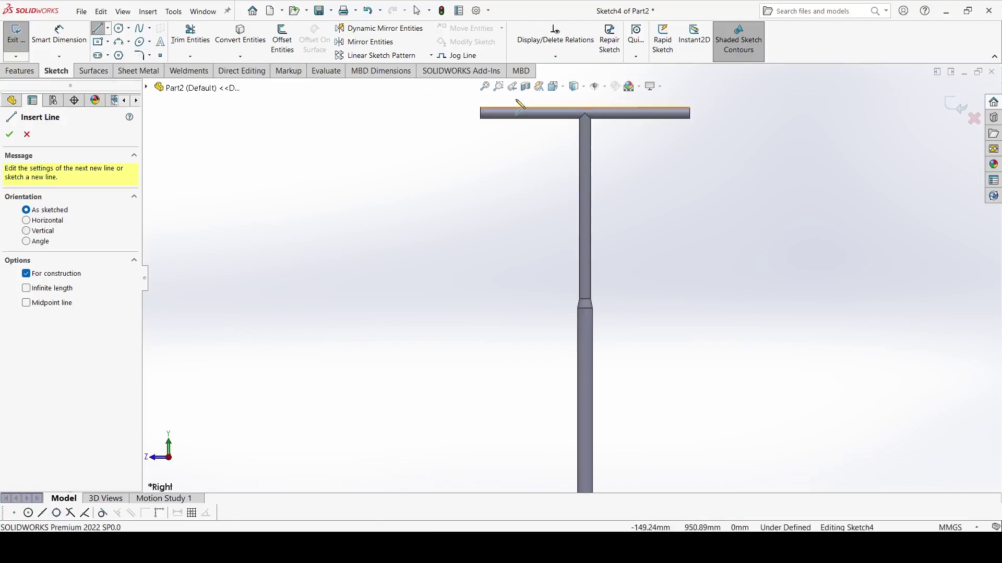
click(417, 177)
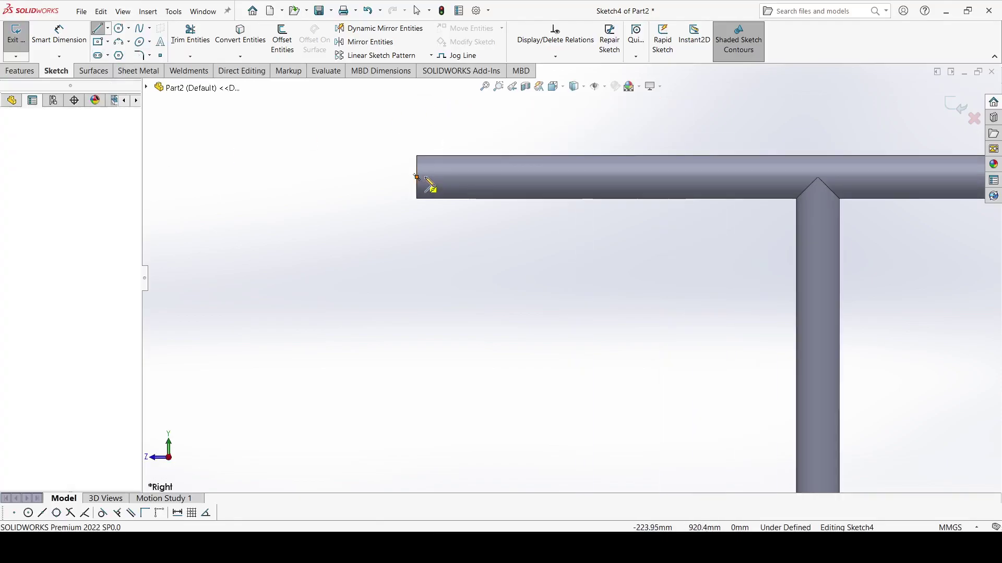
scroll(678, 220, up, 3)
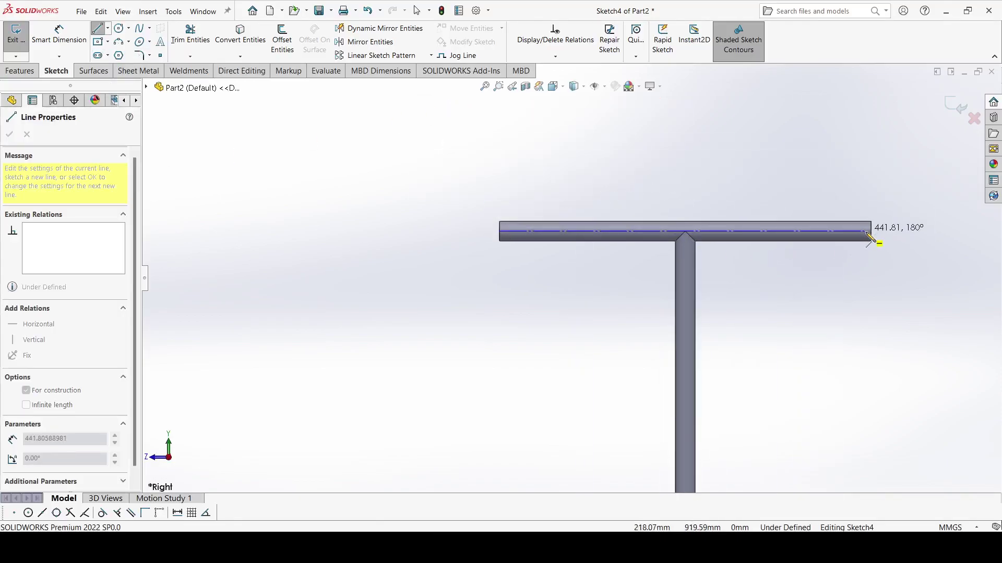
click(870, 231)
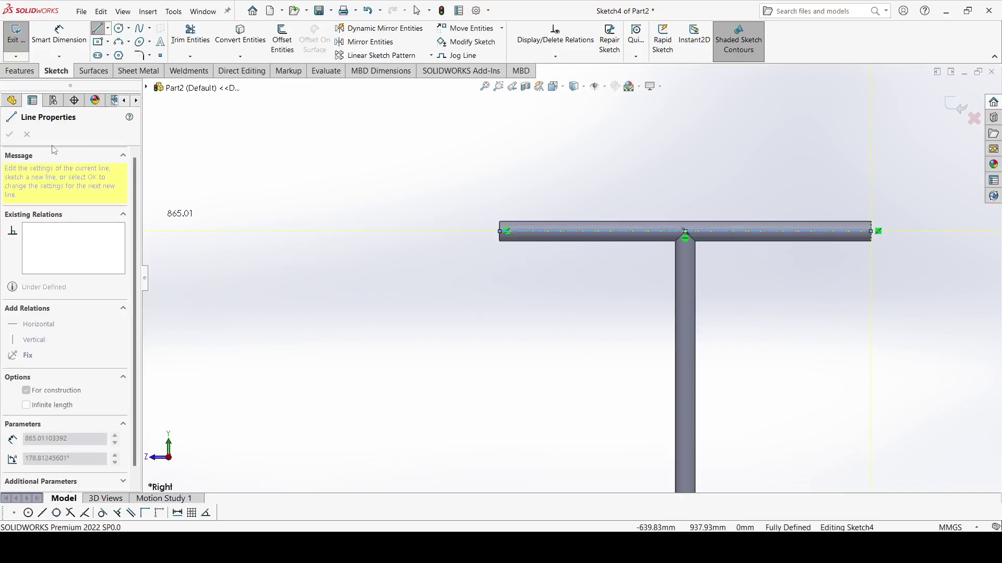
right_click(447, 294)
key(Escape)
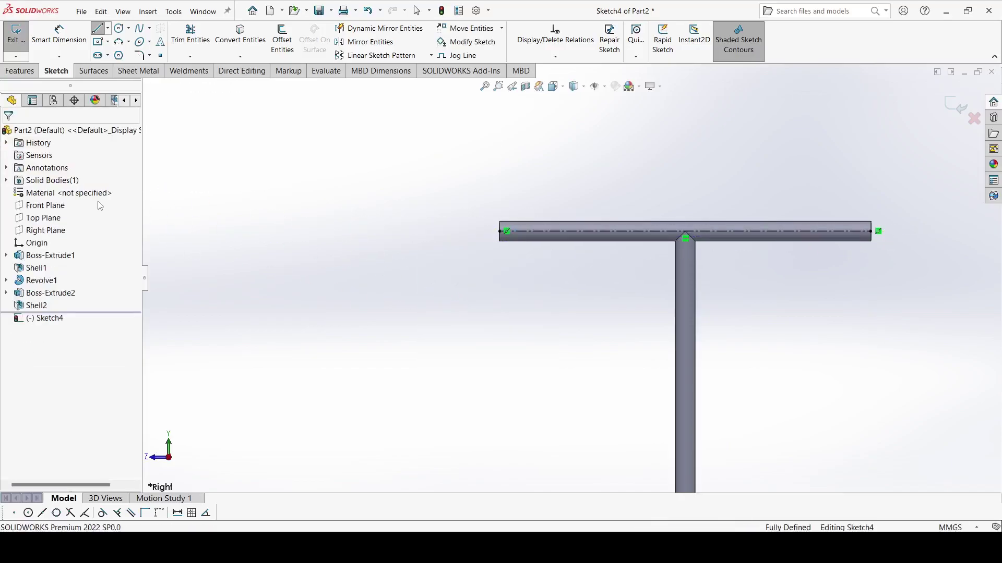
Draw an infinite-length vertical centerline through the origin at the post's lower end.
click(107, 27)
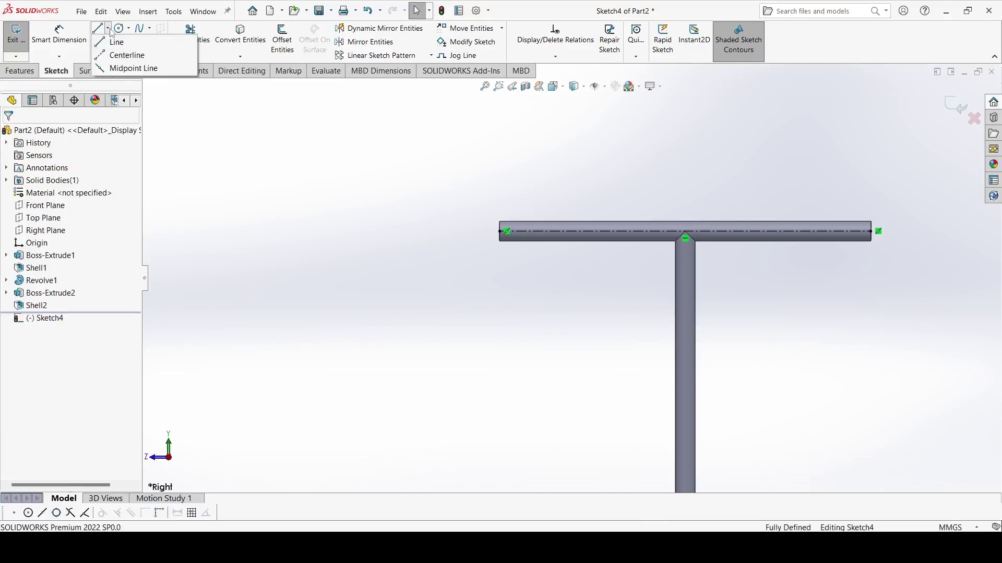
click(126, 56)
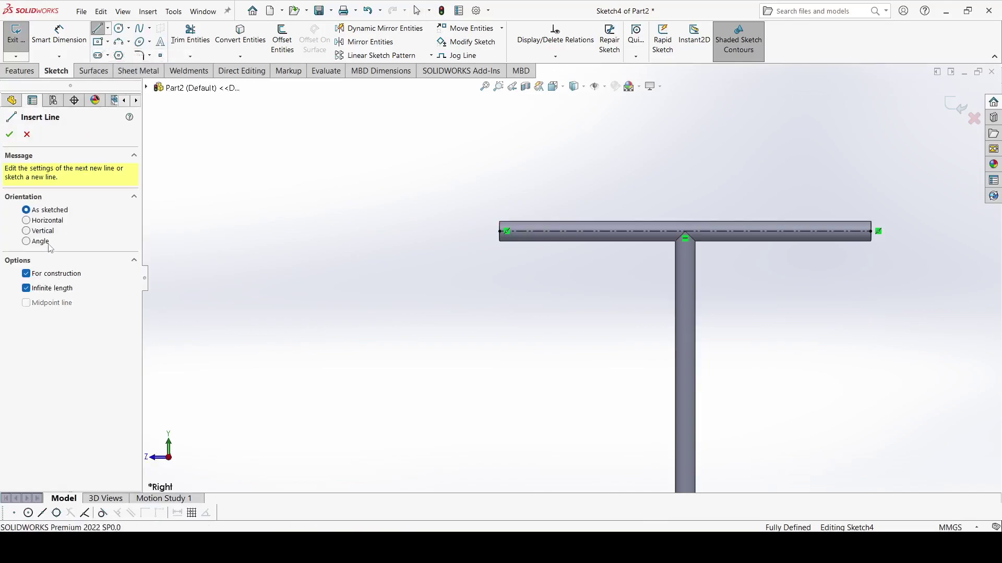
click(43, 230)
scroll(568, 280, up, 5)
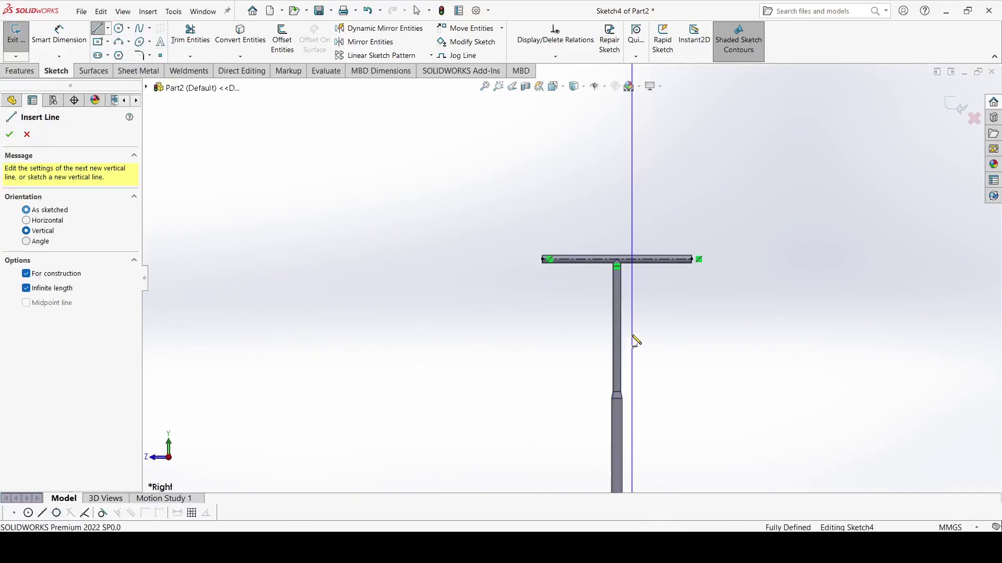
scroll(591, 412, down, 3)
click(596, 392)
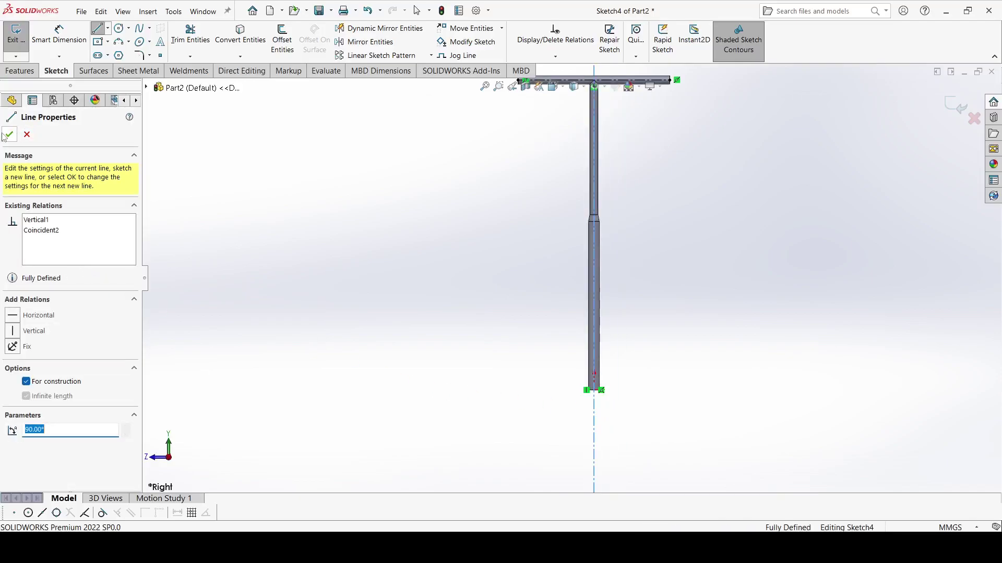
click(9, 136)
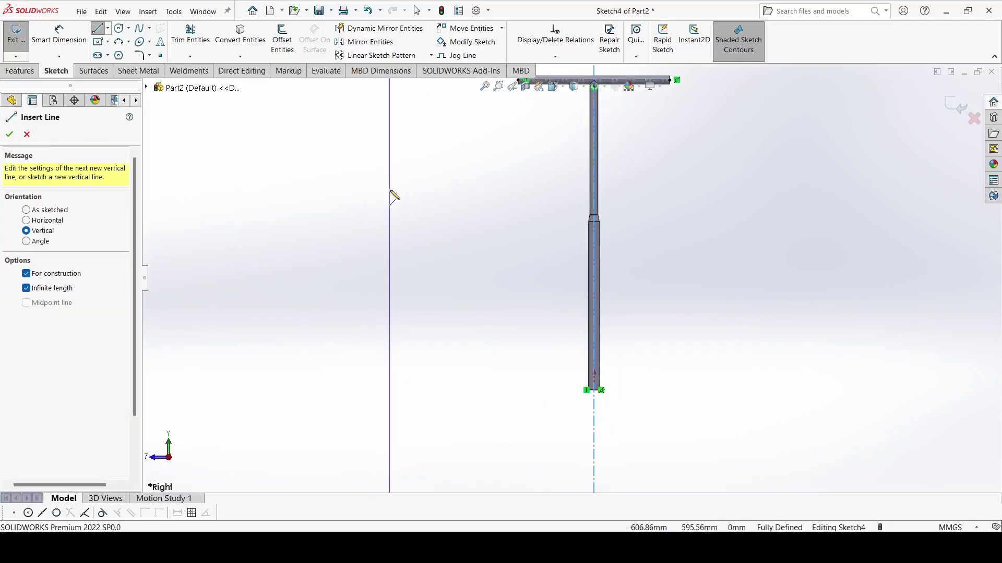
click(9, 134)
Draw a three-point arc of about 662 mm radius from the horizontal centerline, on its +Z side, down to the vertical centerline on the stem.
scroll(572, 278, up, 4)
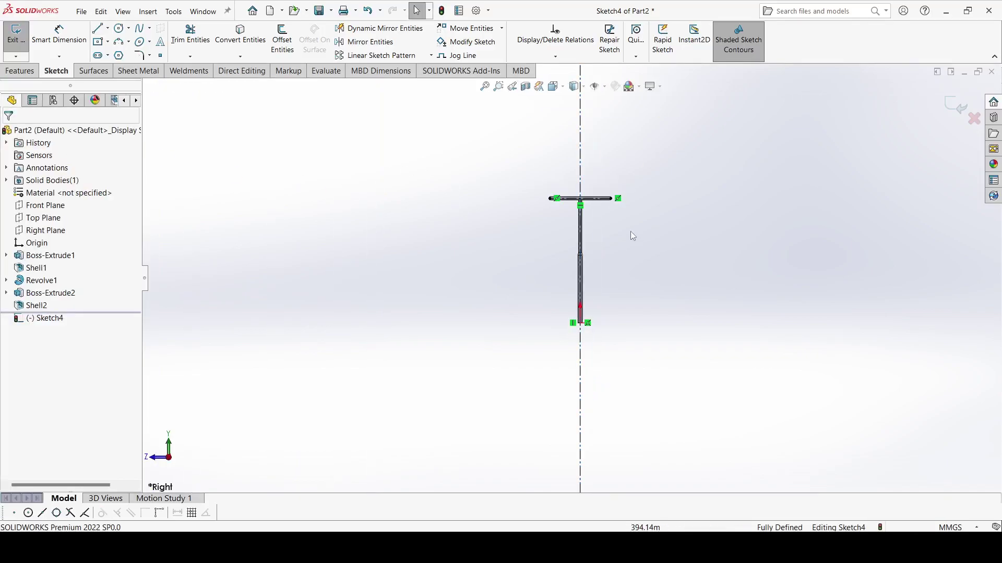
scroll(545, 201, down, 2)
click(120, 43)
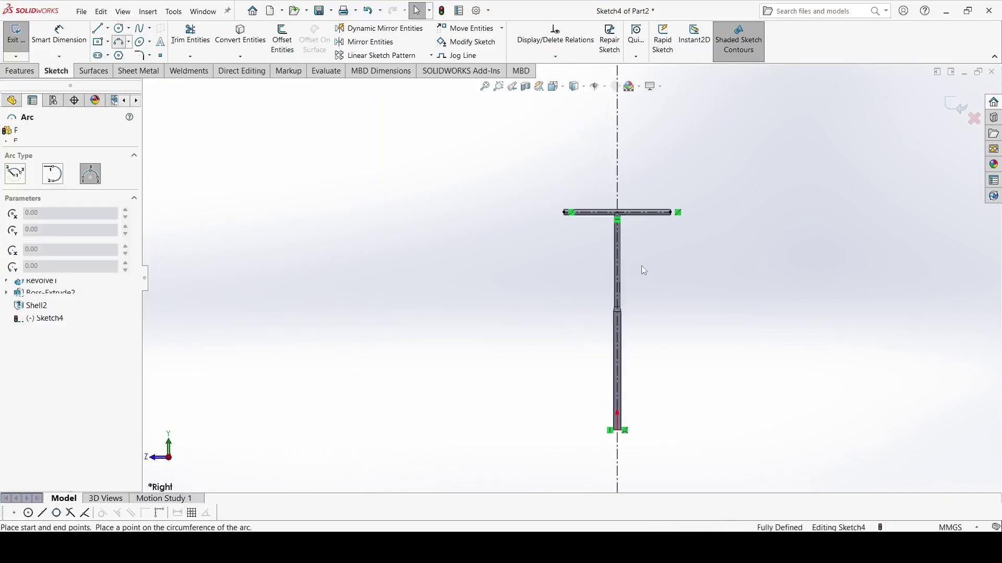
scroll(641, 265, down, 3)
click(518, 191)
click(589, 283)
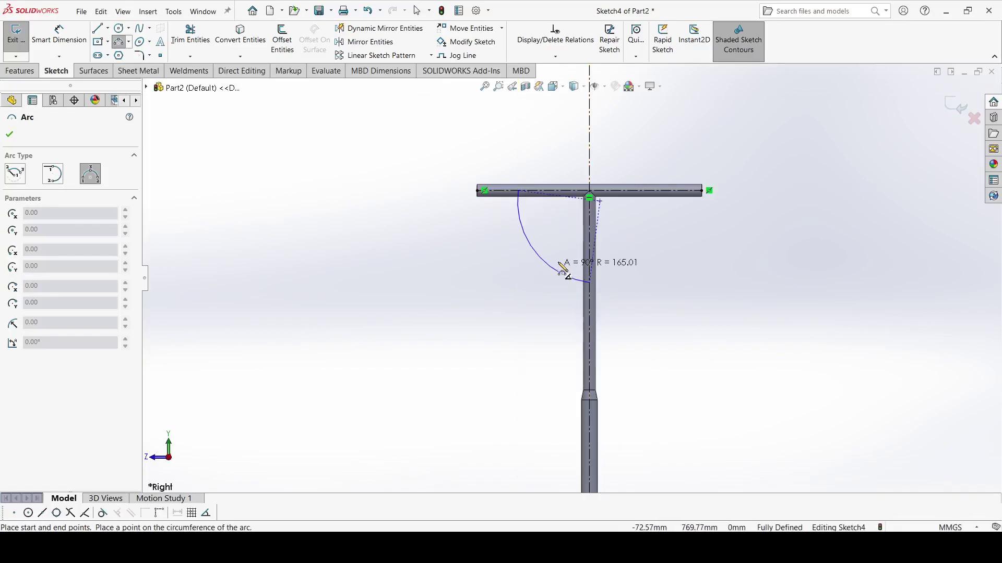
click(558, 233)
key(Escape)
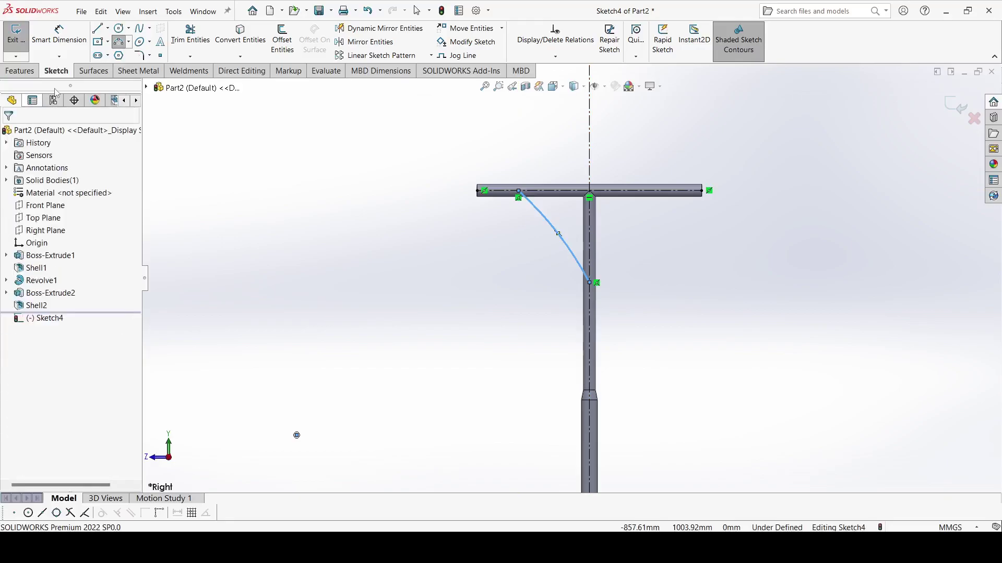
Dimension the arc's radius as 400 mm.
click(59, 36)
click(510, 260)
click(506, 265)
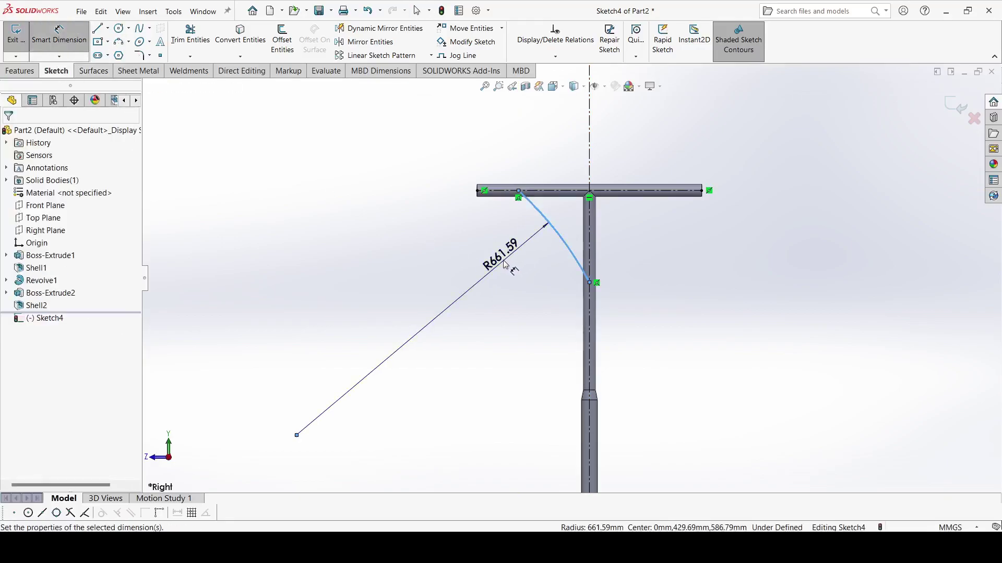
text(650)
key(Return)
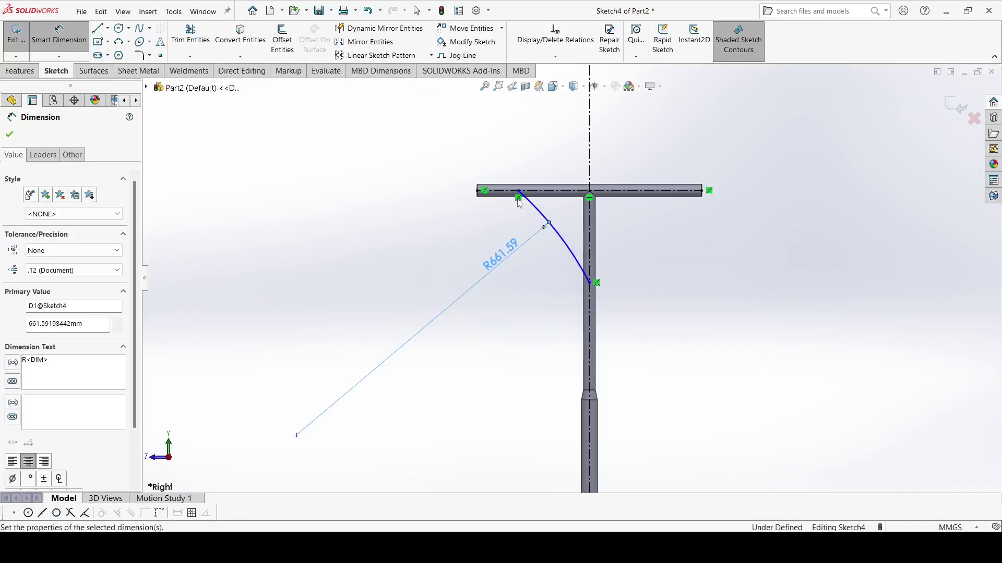
Dimension the arc's upper endpoint 116 mm from the vertical centerline.
scroll(517, 179, down, 5)
click(447, 215)
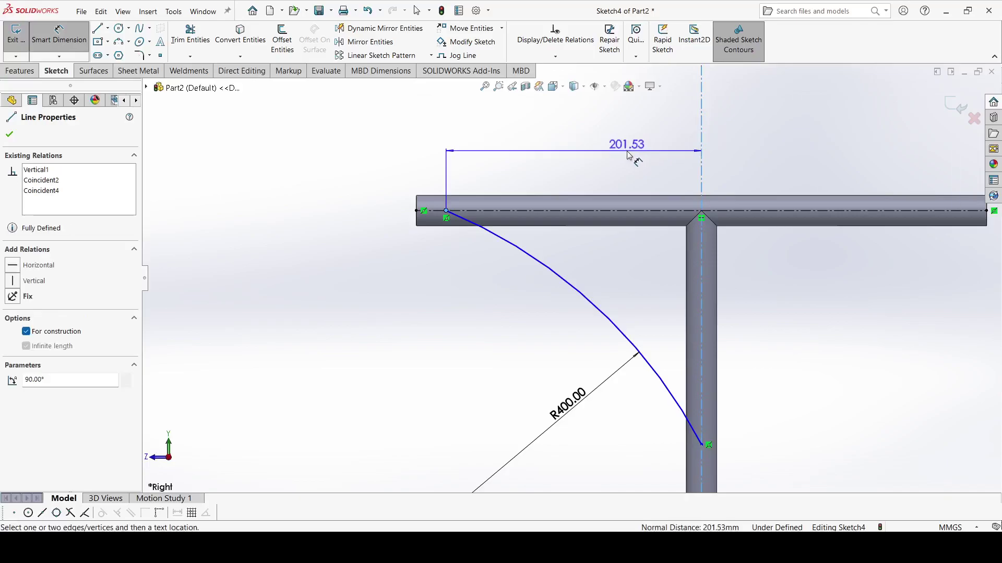
click(636, 156)
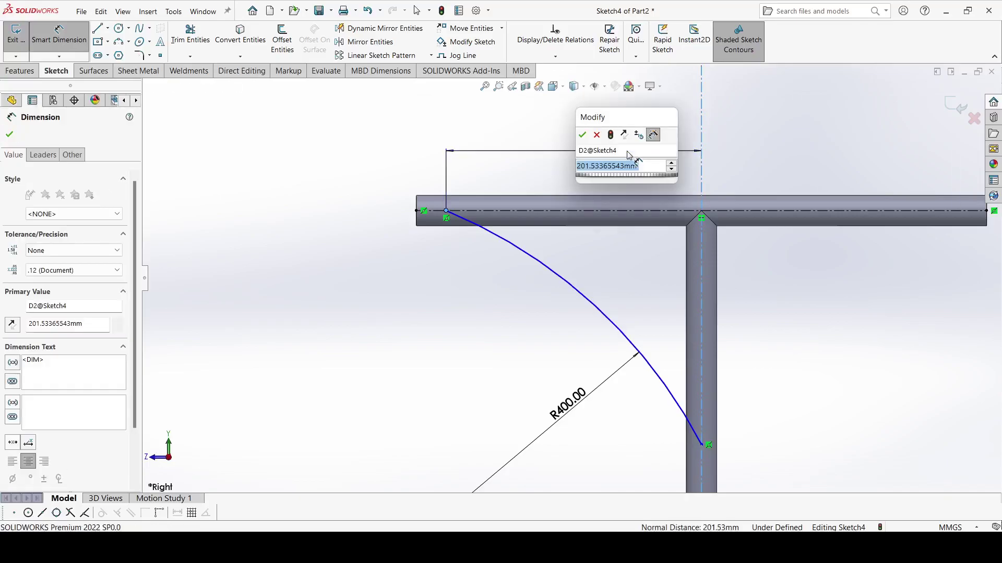
text(116)
key(Return)
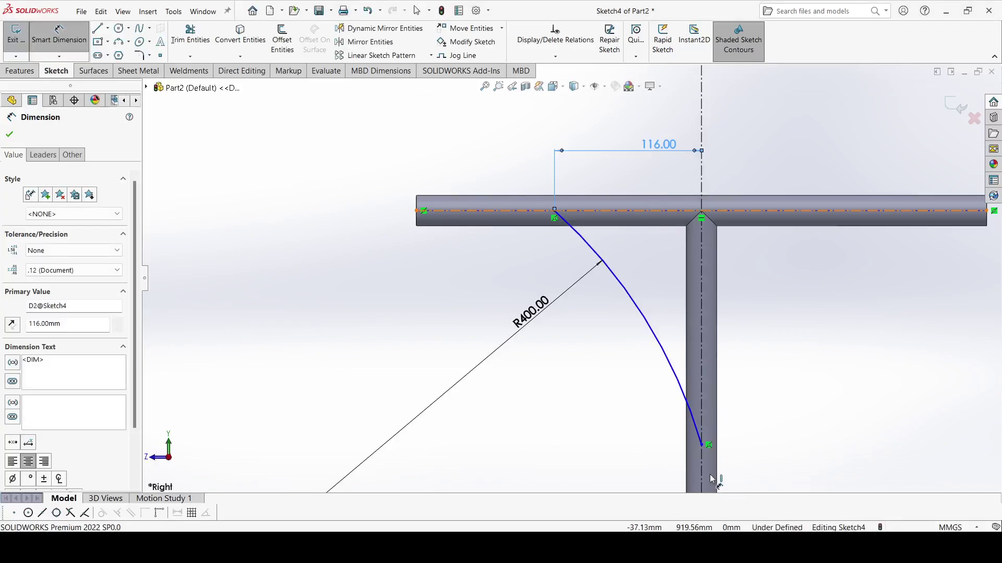
Dimension the arc's lower endpoint 140 mm below the horizontal centerline and finish dimensioning.
click(656, 211)
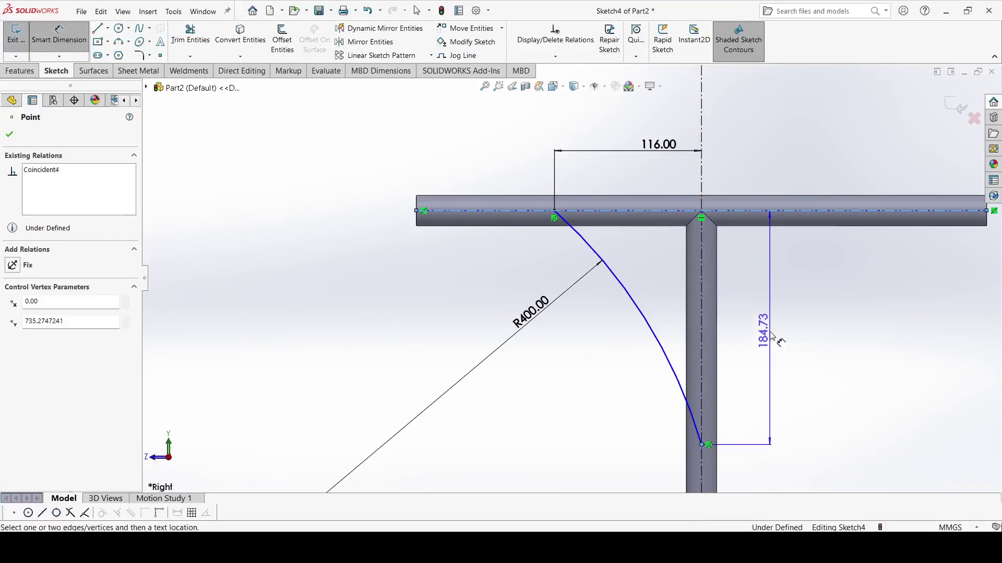
click(777, 352)
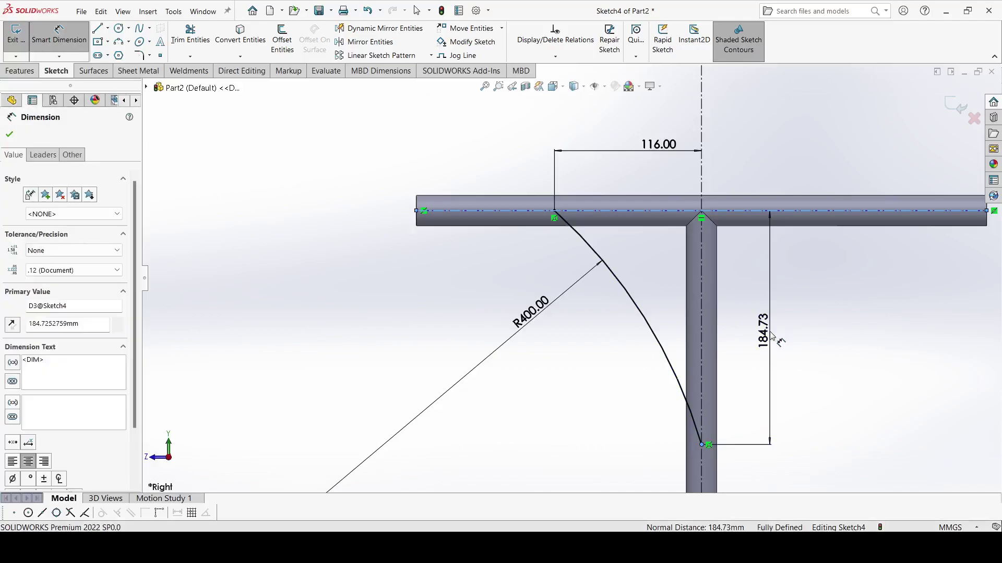
key(Return)
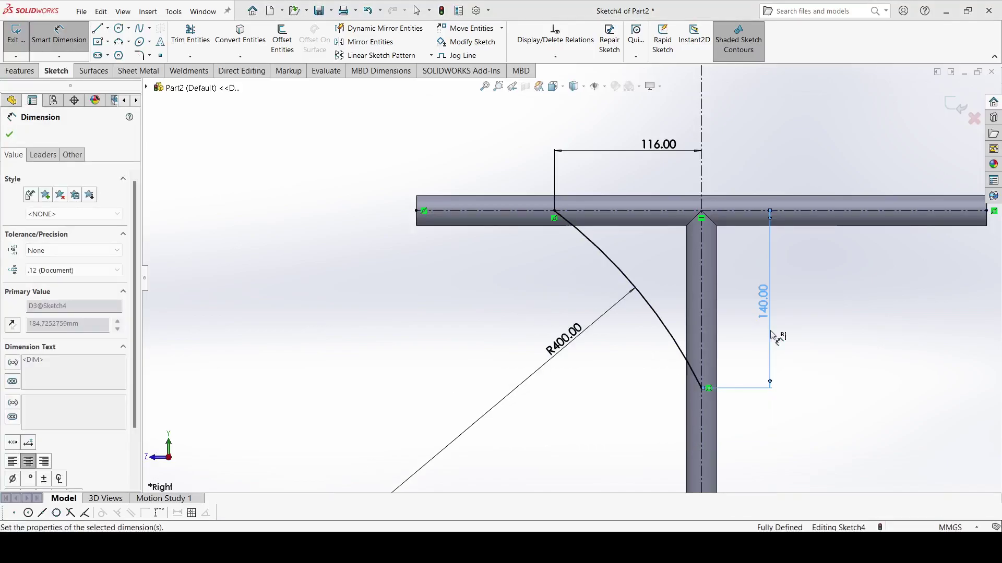
click(9, 135)
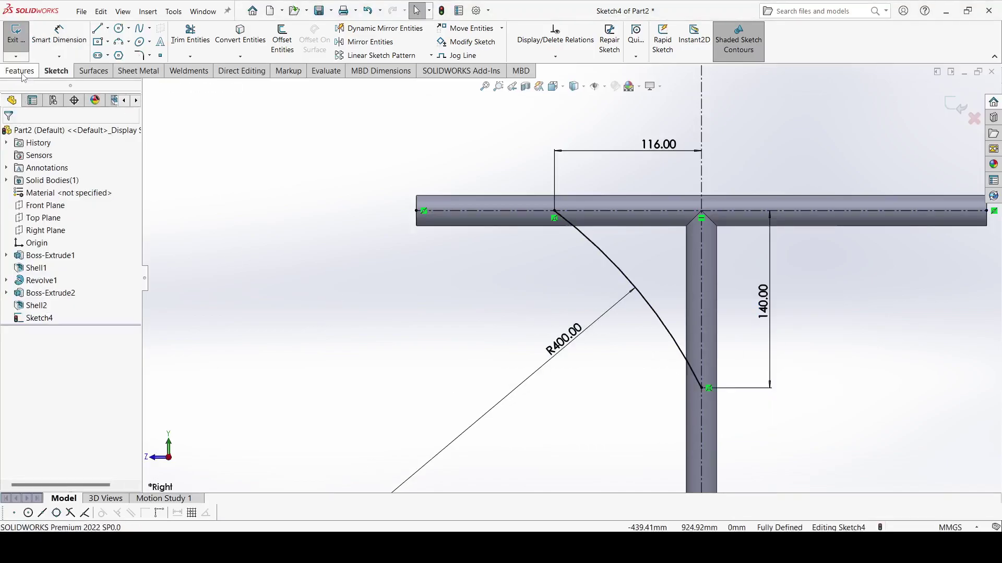
Create a rib from the arc sketch, 8 mm thick on both sides, filling the corner between the tube and the stem.
click(20, 70)
click(425, 30)
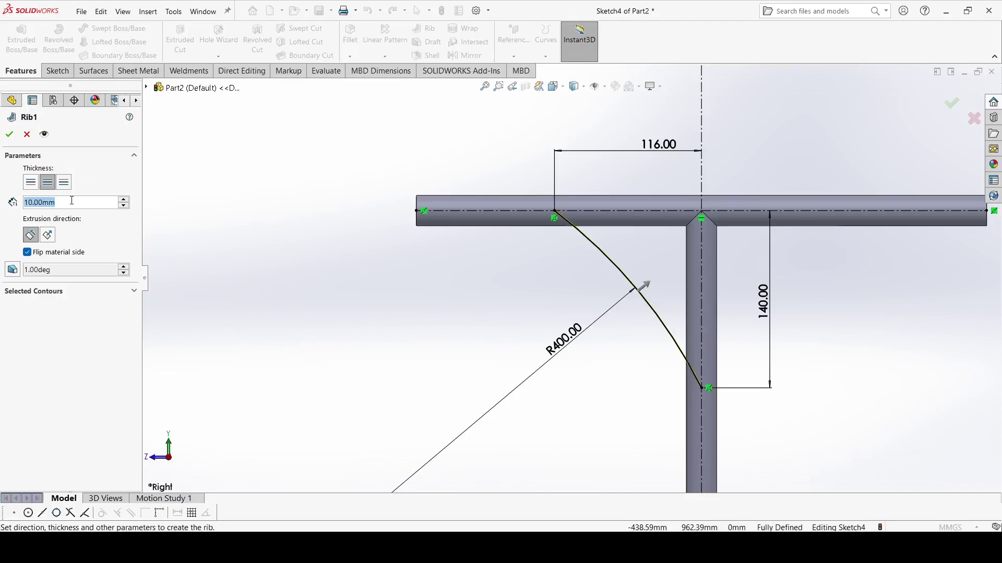
text(8)
click(9, 135)
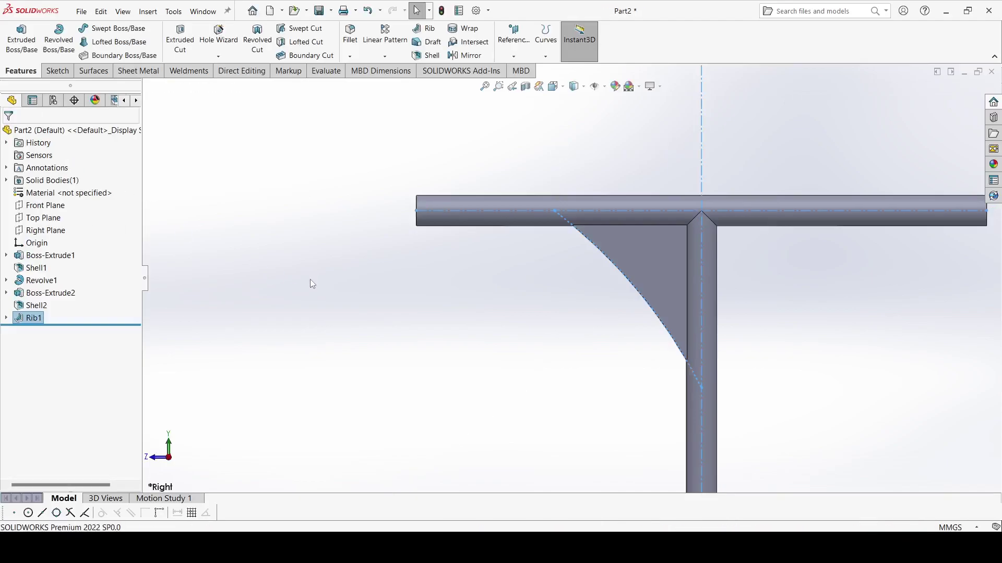
Mirror the rib about the Front Plane to the opposite side of the stem.
click(457, 57)
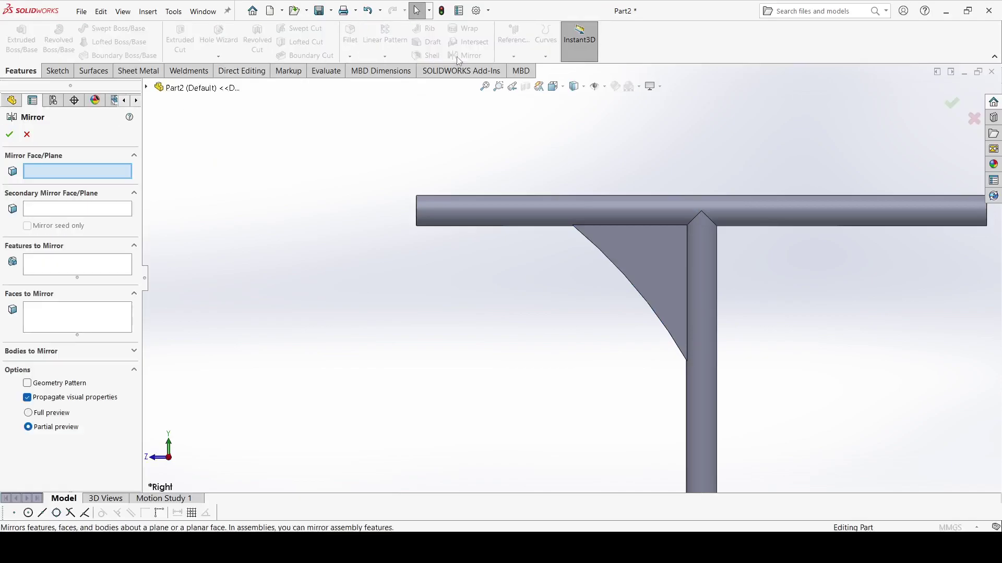
click(146, 88)
click(197, 162)
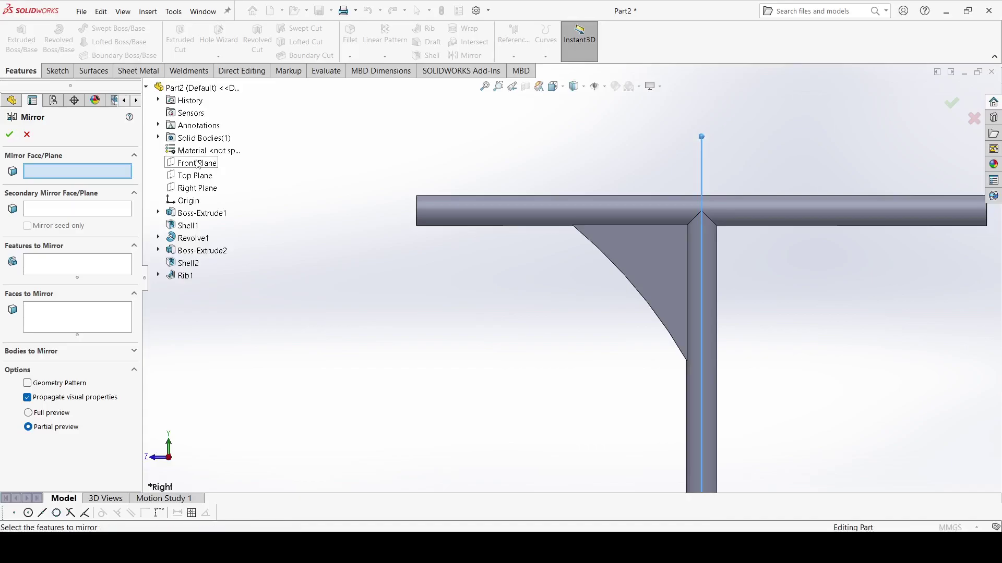
click(84, 266)
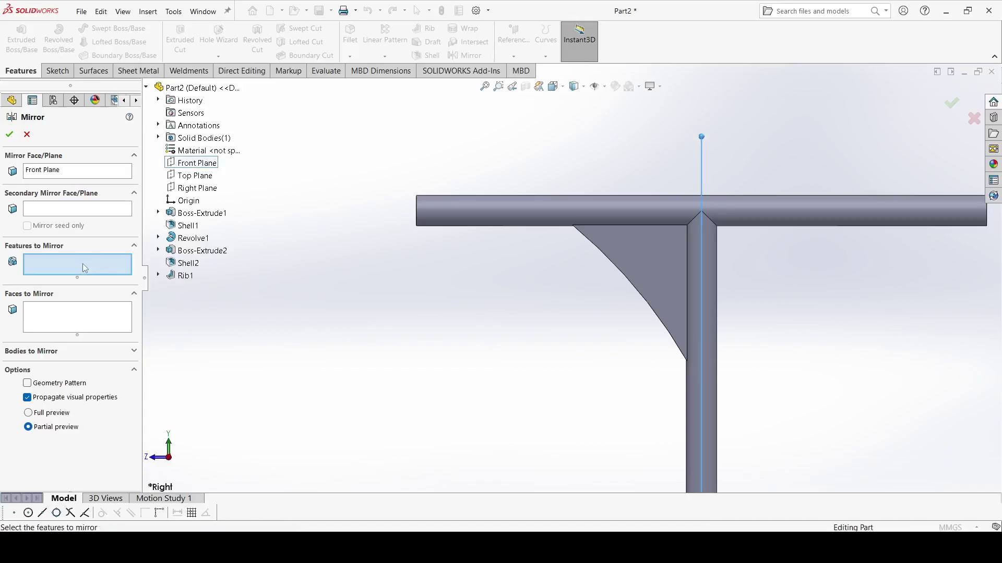
click(652, 274)
click(9, 134)
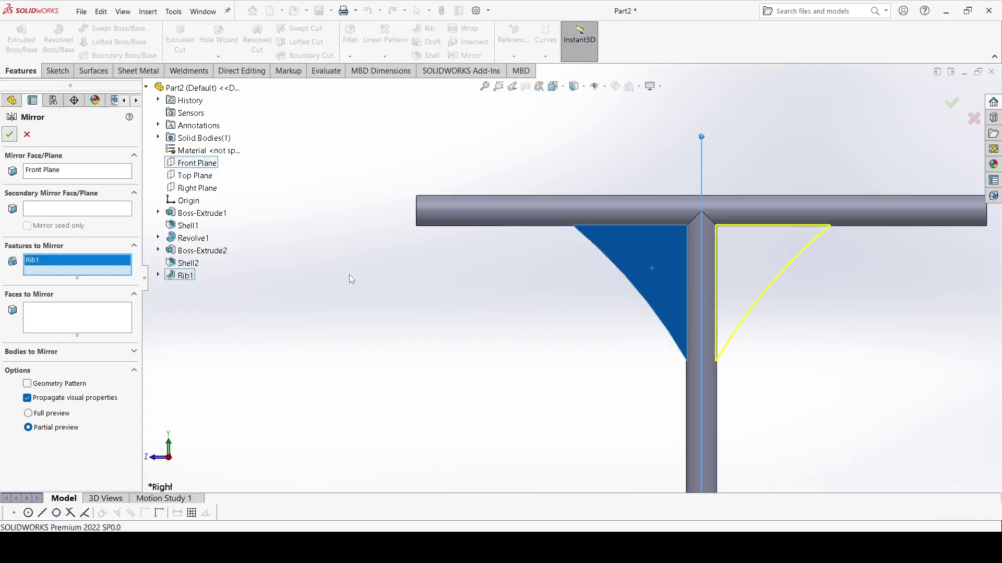
scroll(330, 248, up, 3)
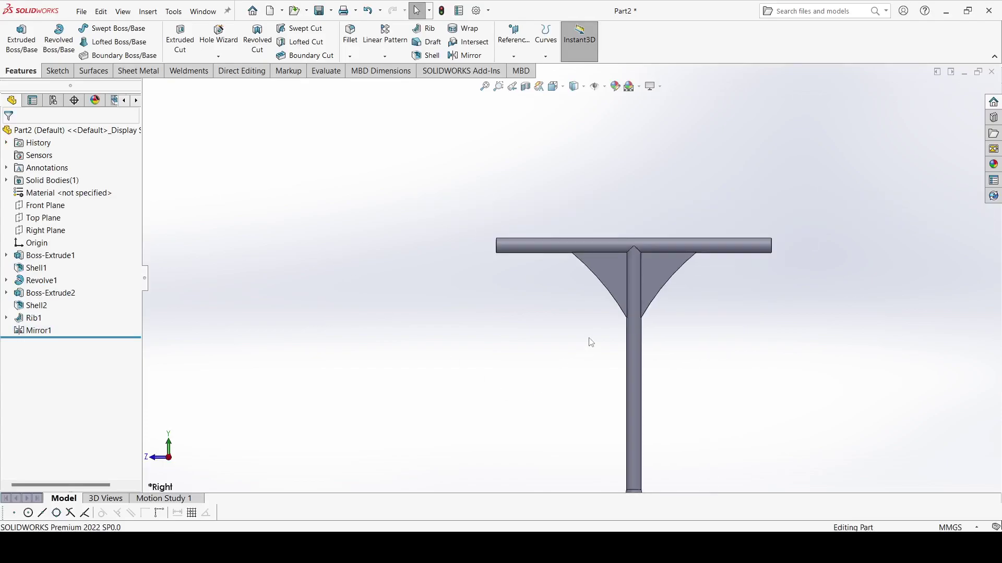
scroll(630, 286, down, 4)
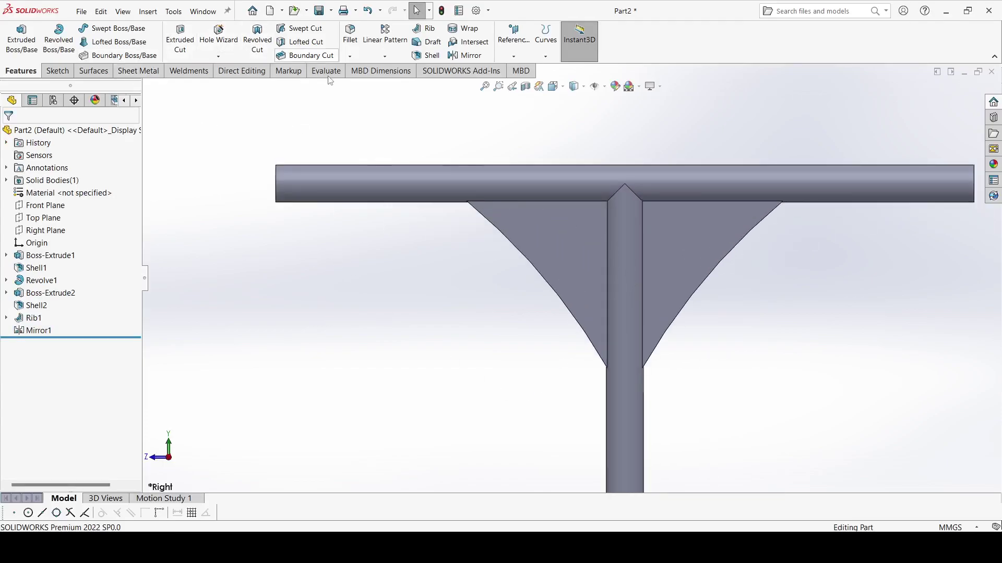
Start a sketch on the first rib's flat face and offset the face outline 10 mm inward.
click(546, 230)
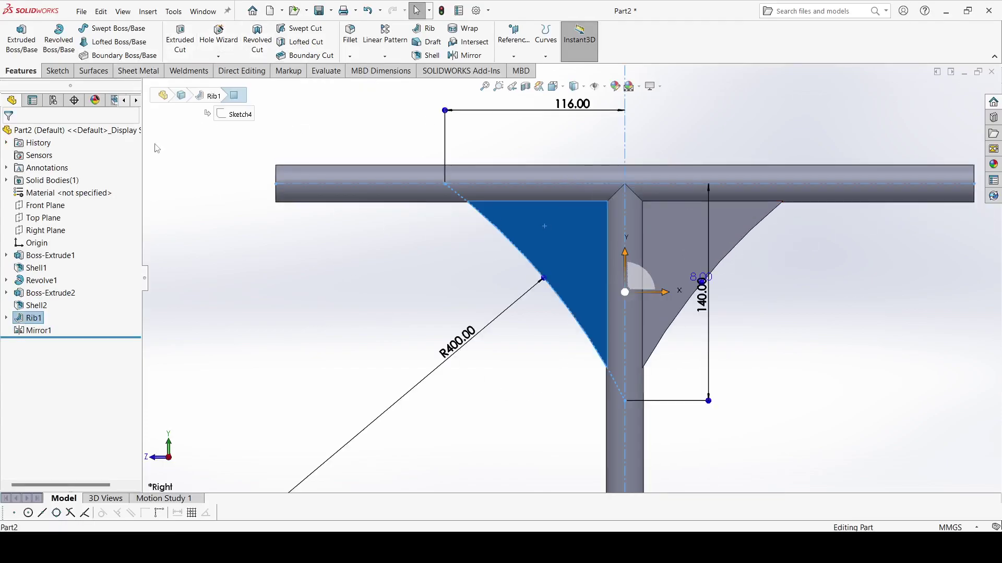
click(56, 71)
click(17, 38)
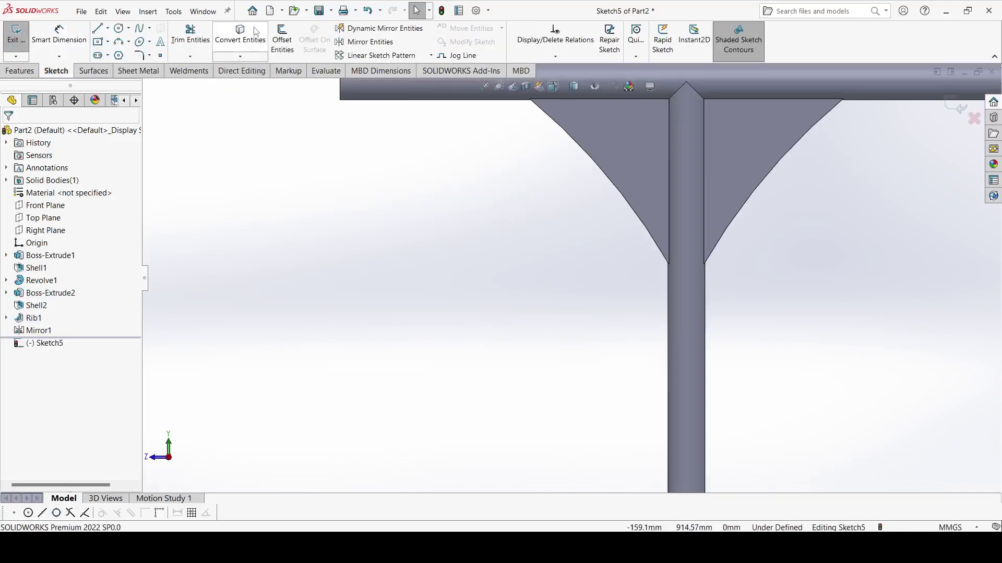
click(283, 39)
click(611, 120)
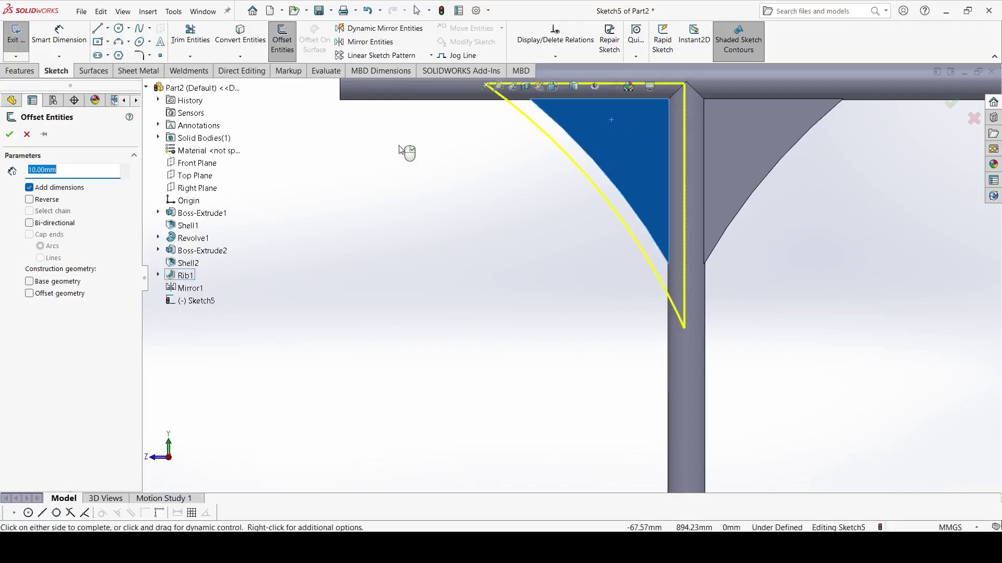
click(29, 200)
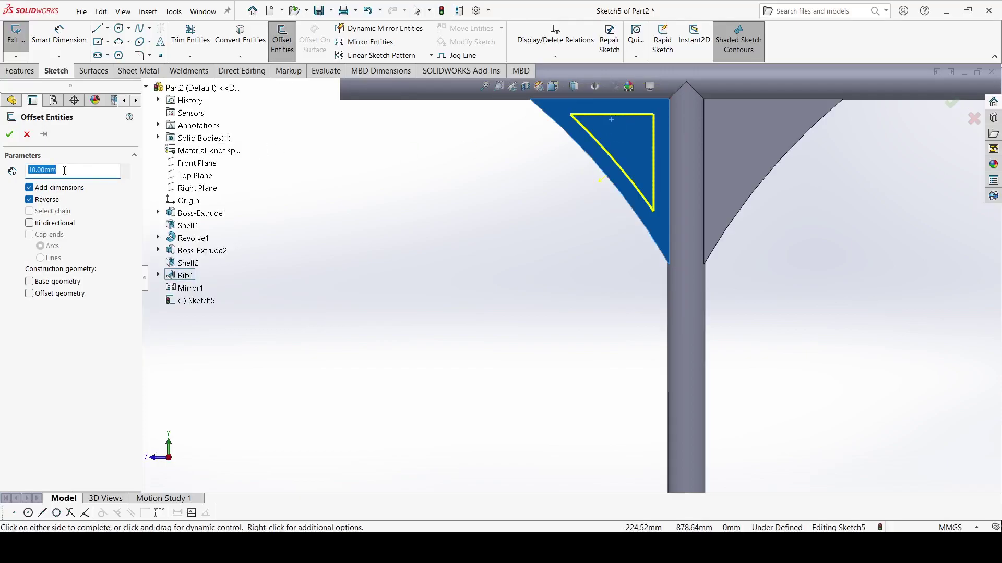
click(9, 135)
Fillet the three corners of the inner triangular profile with an 8 mm radius.
scroll(565, 157, down, 5)
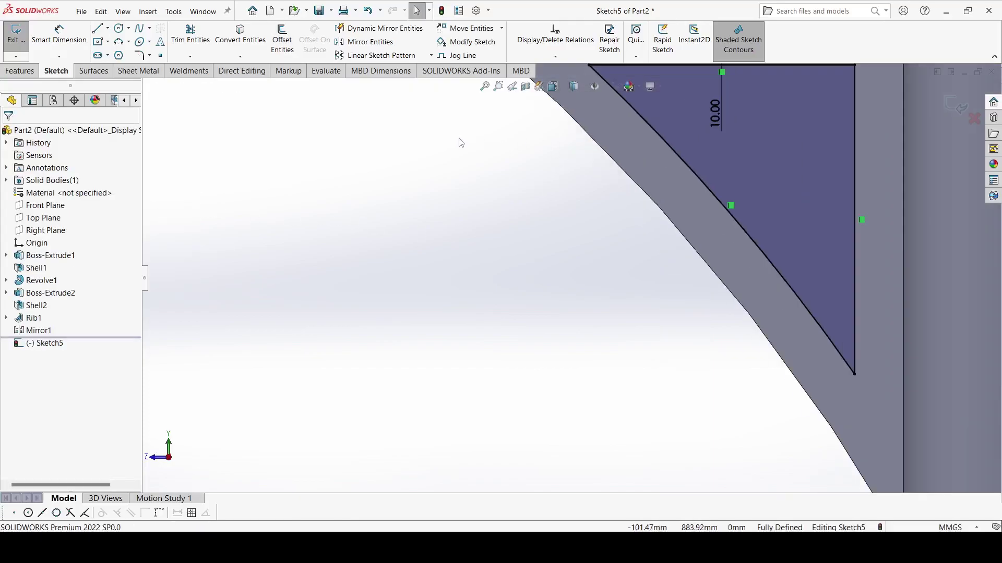
scroll(571, 278, up, 3)
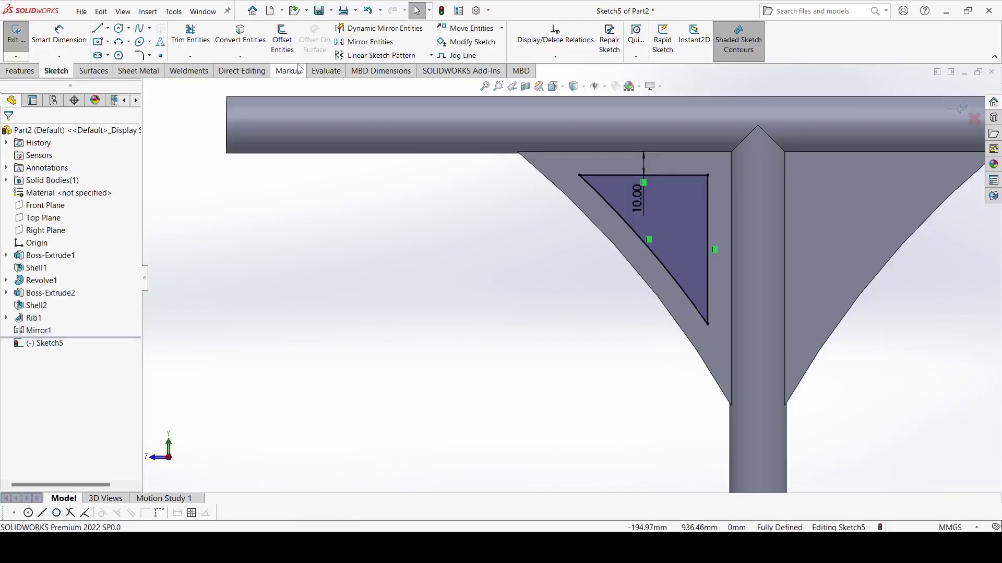
click(140, 55)
scroll(652, 185, down, 5)
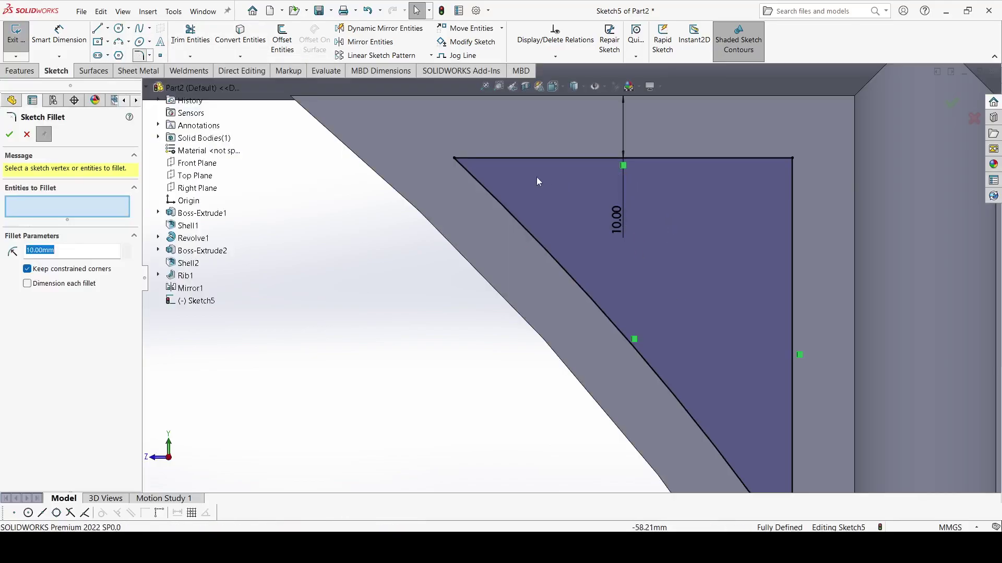
click(467, 159)
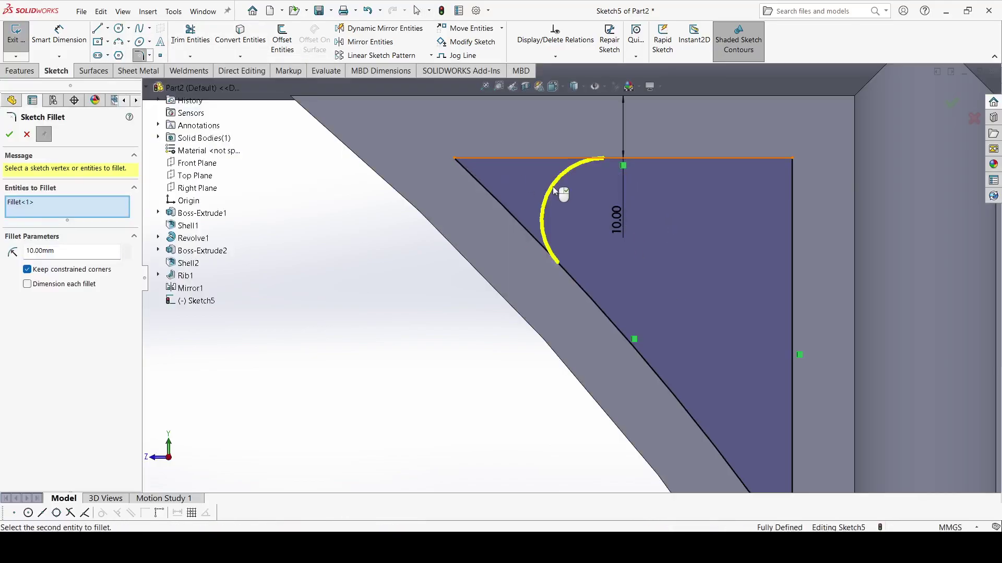
click(790, 159)
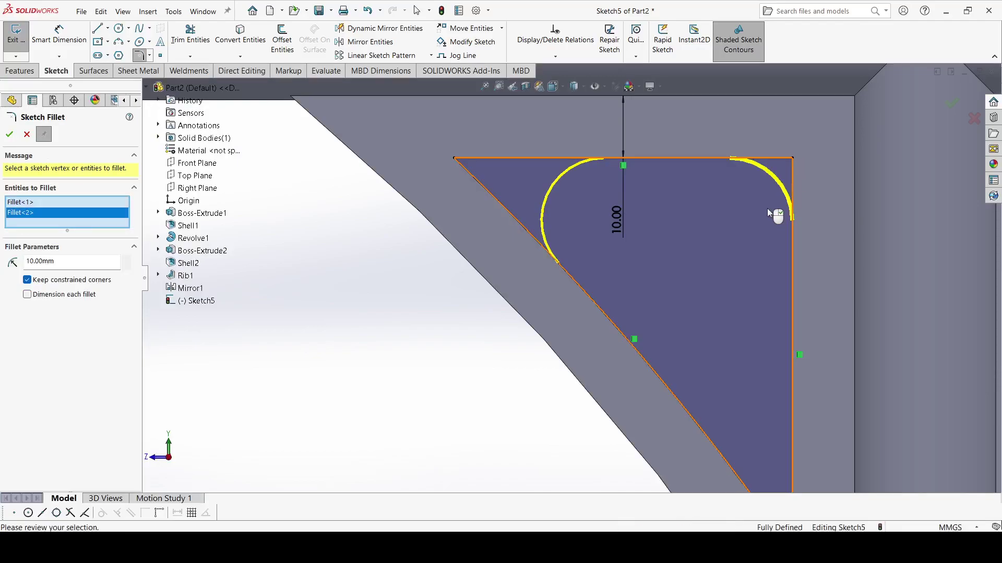
scroll(767, 209, up, 3)
click(656, 386)
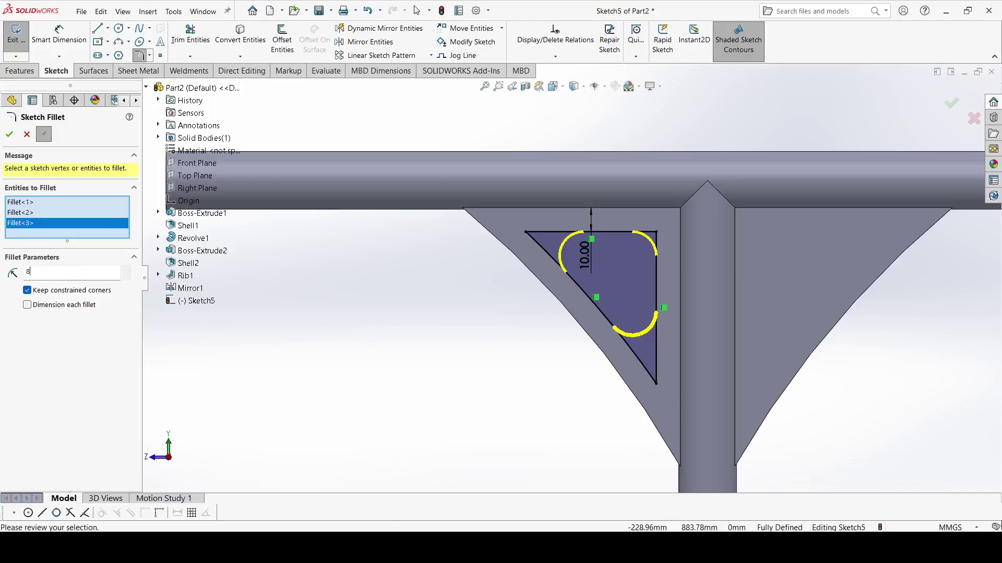
key(Return)
click(9, 134)
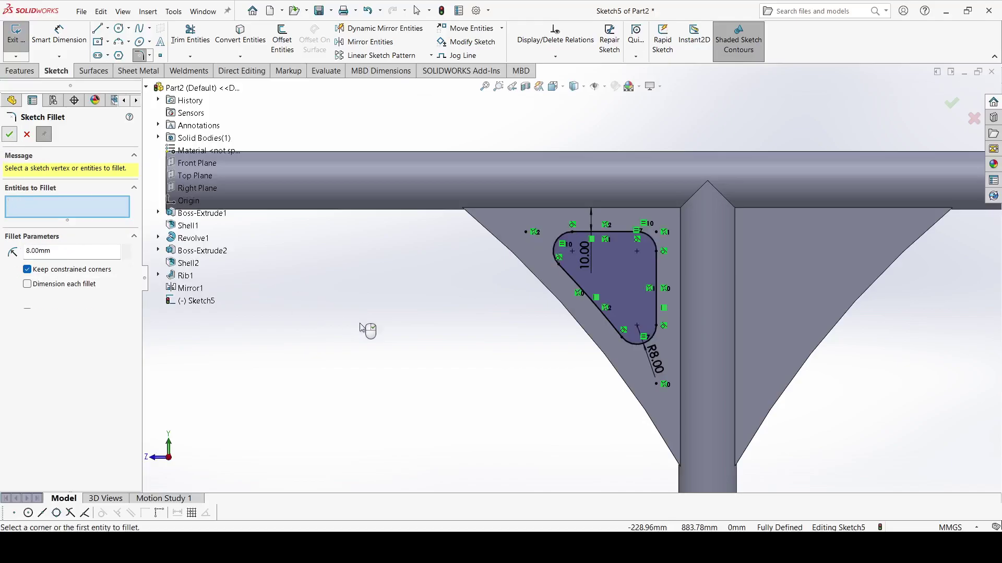
Draw a vertical centerline along the stem's axis from the tube's upper edge down the stem.
click(107, 28)
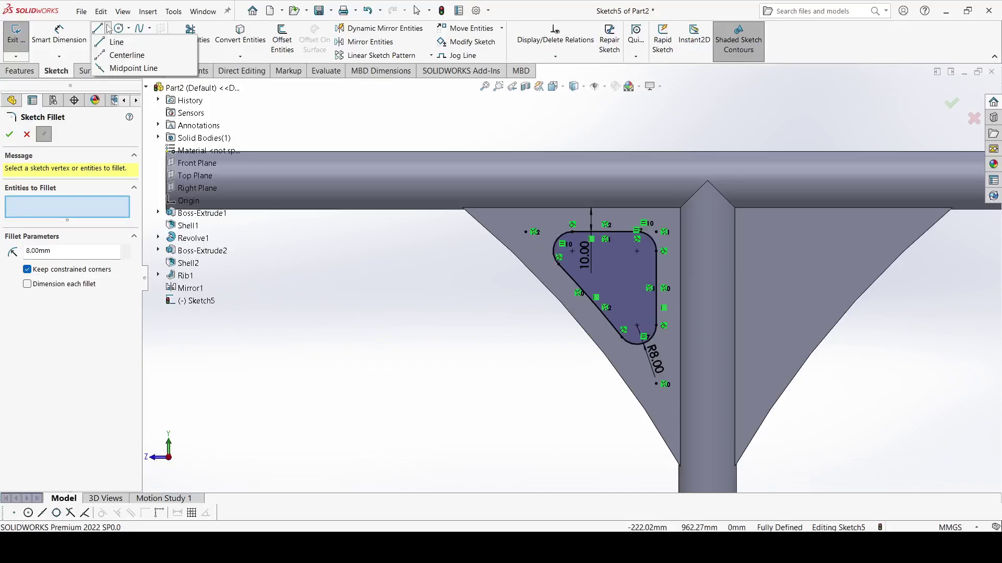
click(127, 55)
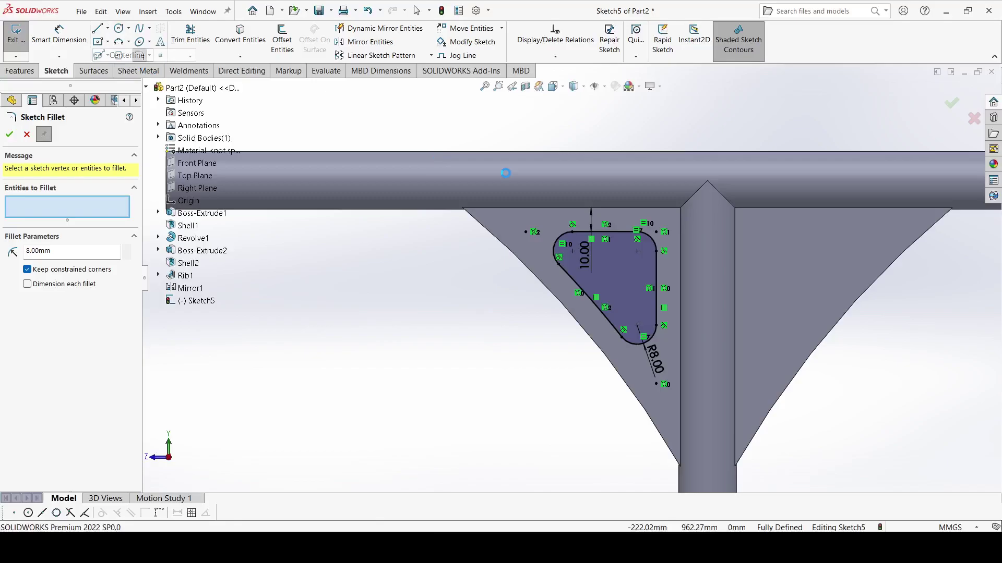
click(707, 152)
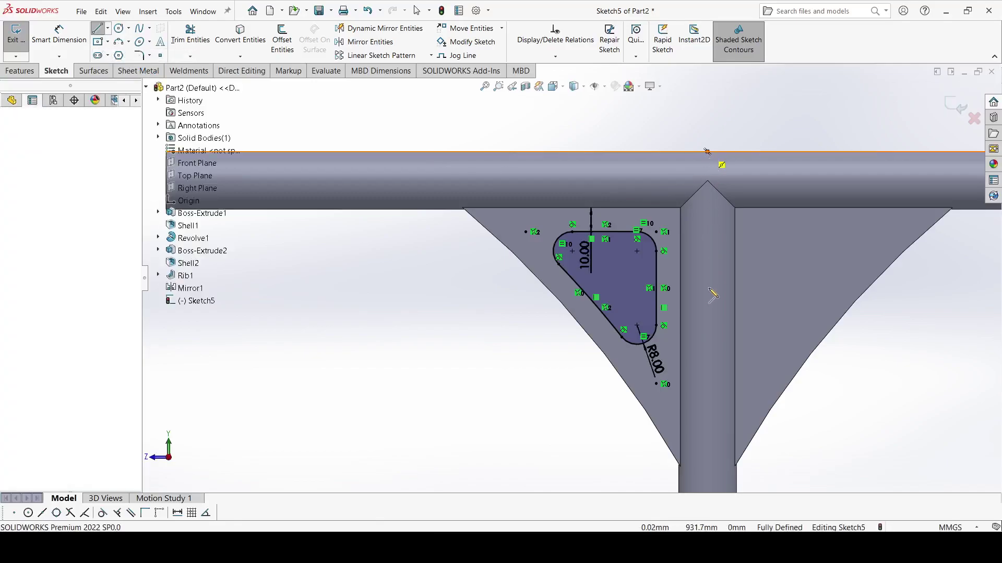
click(707, 420)
right_click(706, 420)
click(723, 424)
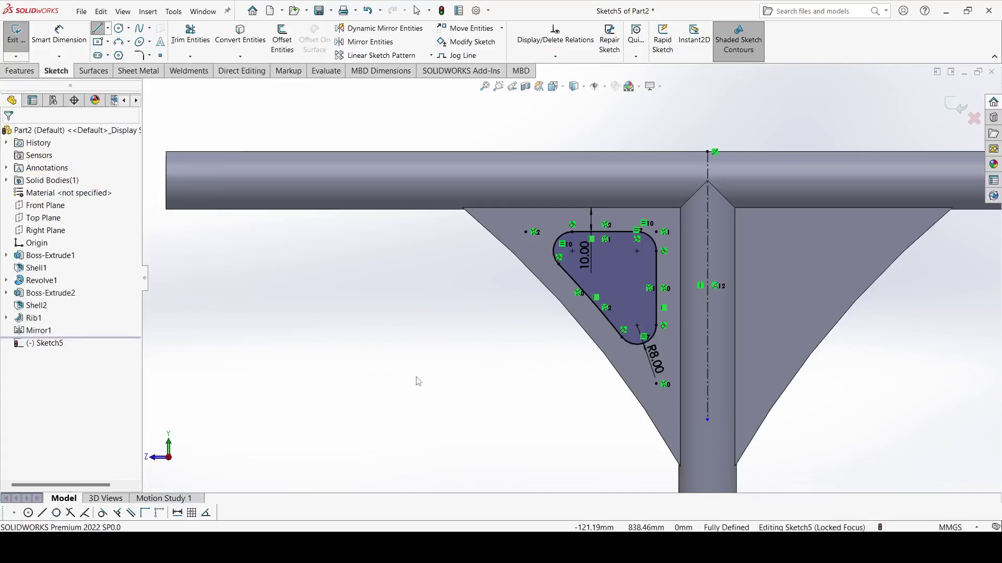
Mirror the rounded triangular profile about the vertical centerline onto the opposite rib.
click(369, 42)
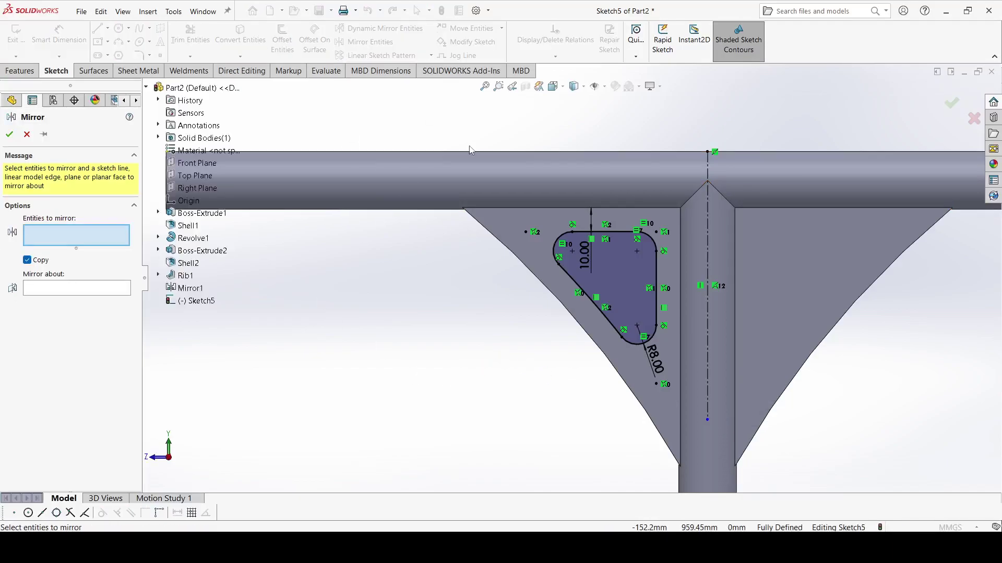
click(614, 267)
click(82, 344)
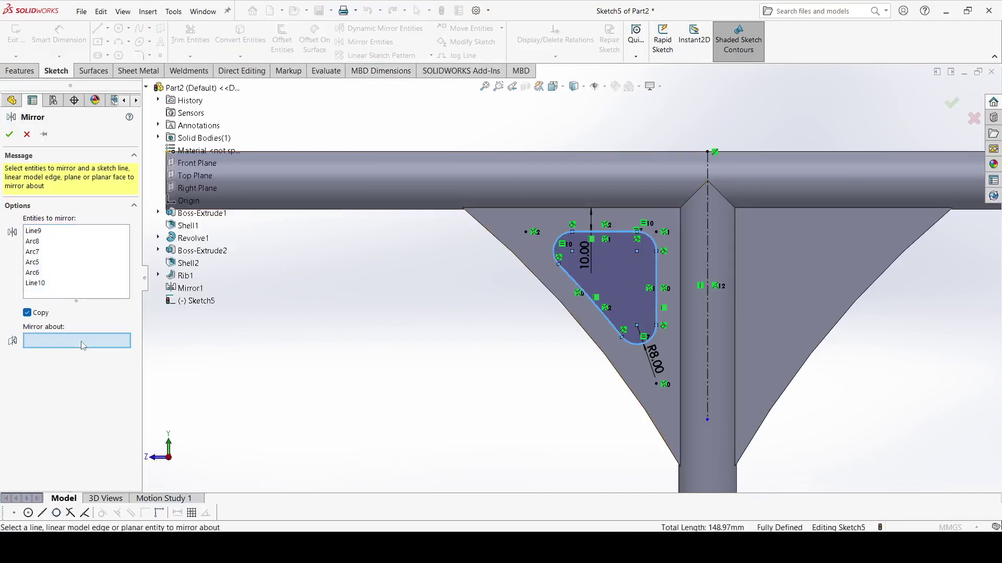
click(707, 212)
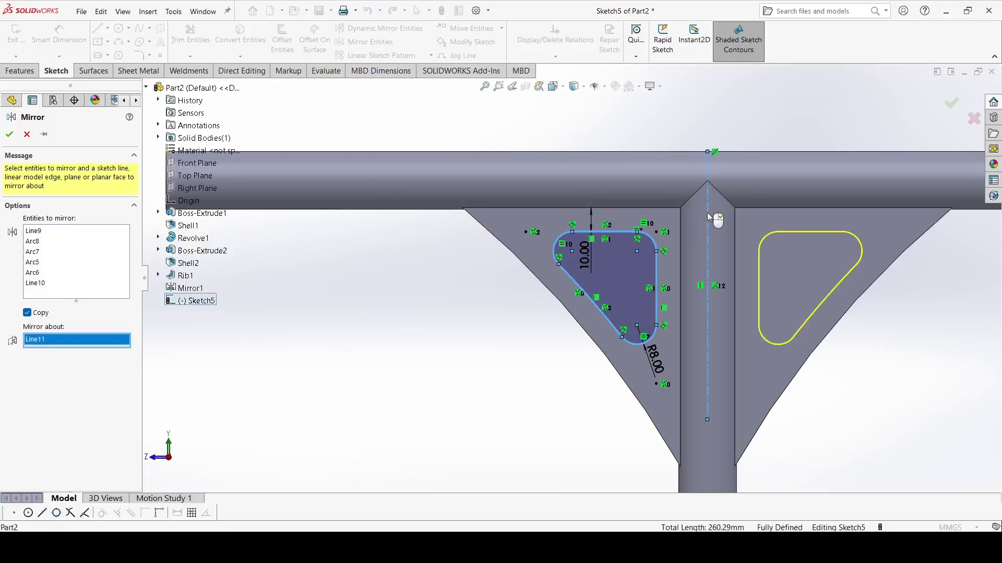
click(10, 134)
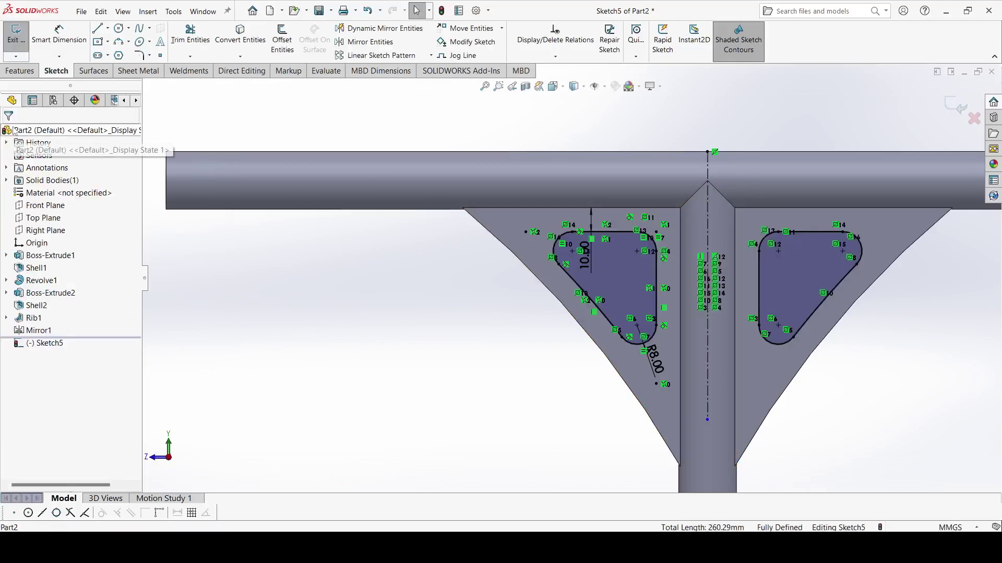
Cut the two rounded triangular profiles out of the ribs with Extruded Cut.
click(18, 71)
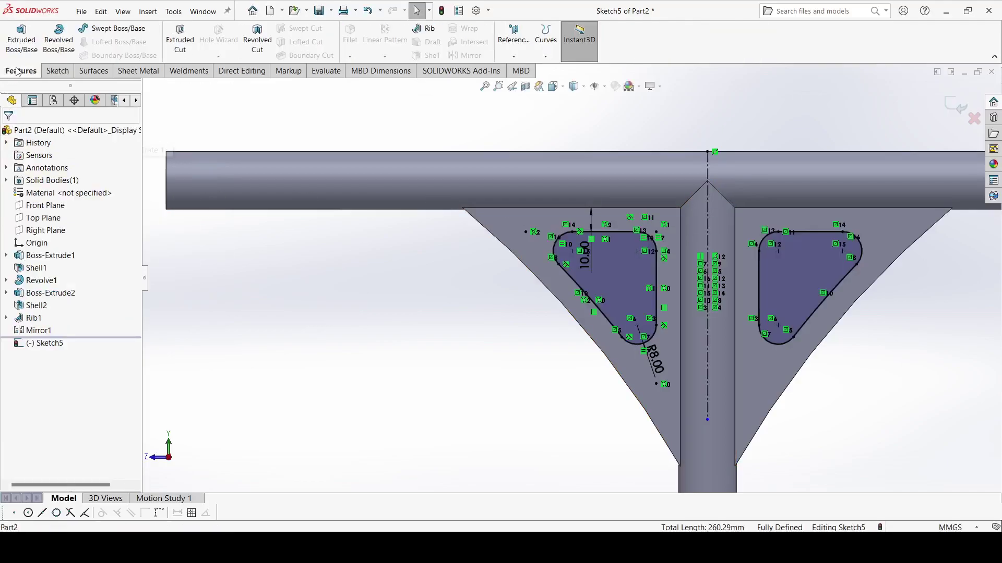
click(185, 43)
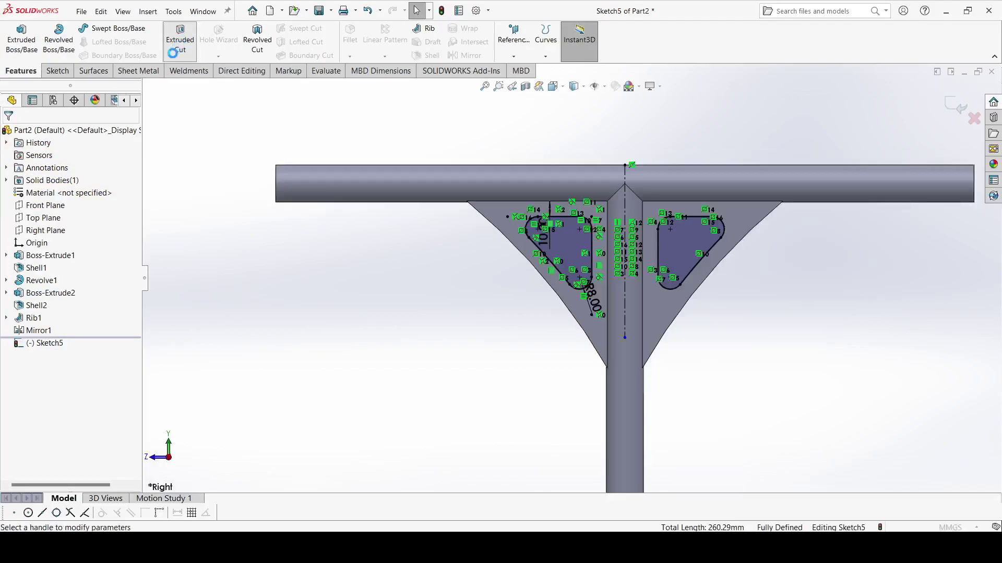
click(103, 207)
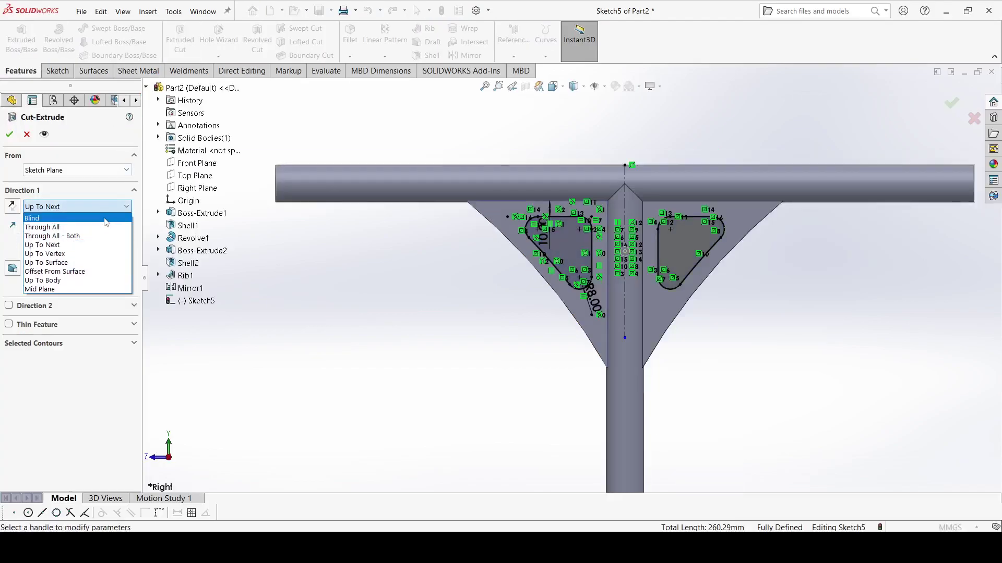
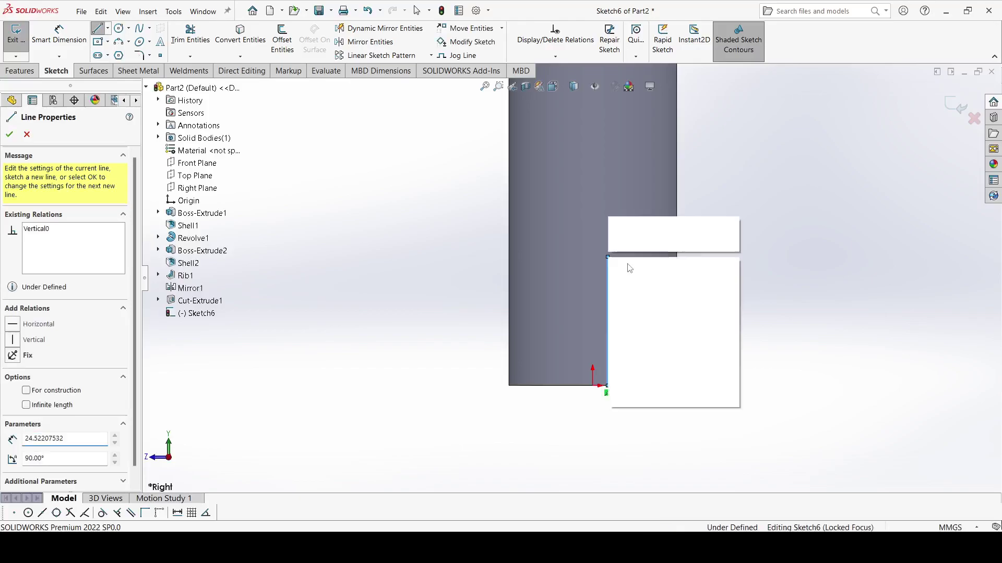
Finish the vertical line at the post's lower end and dimension it 1 mm from the origin.
click(628, 266)
click(74, 45)
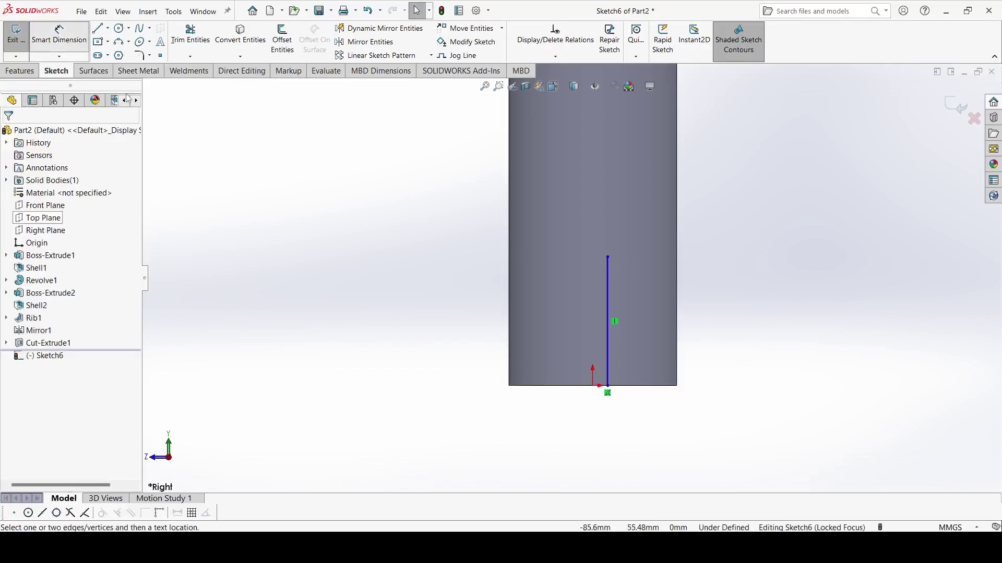
click(606, 378)
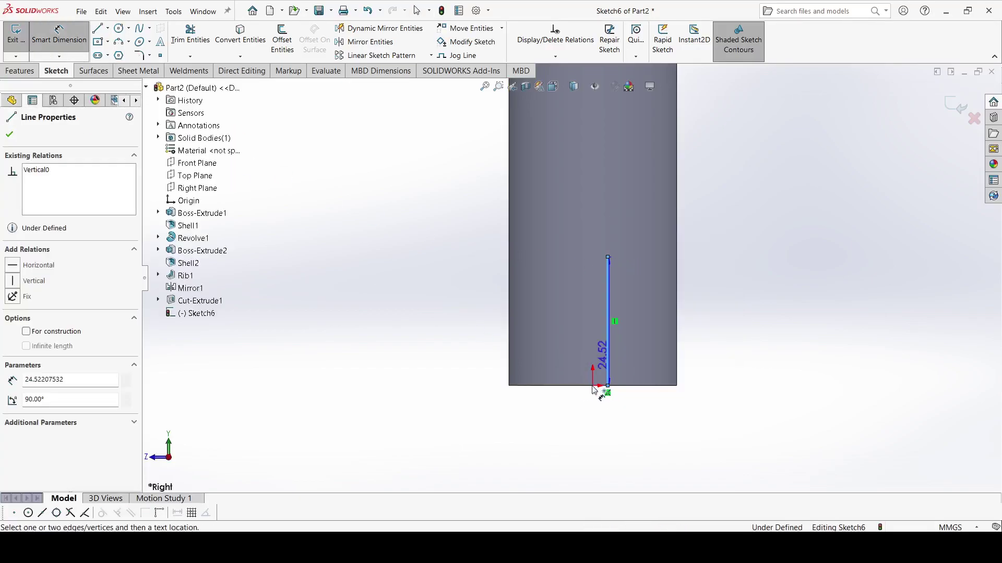
click(593, 386)
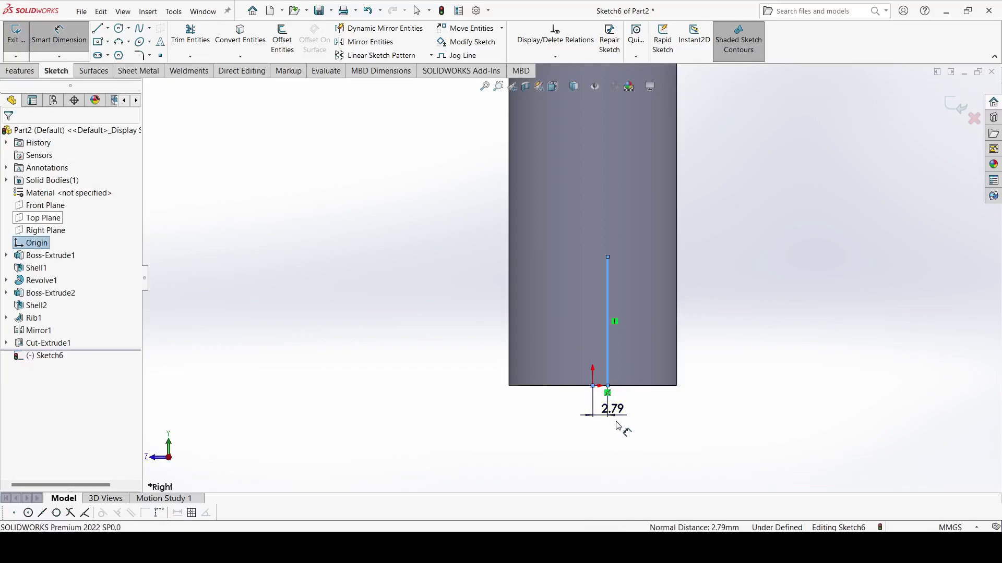
click(619, 425)
key(Return)
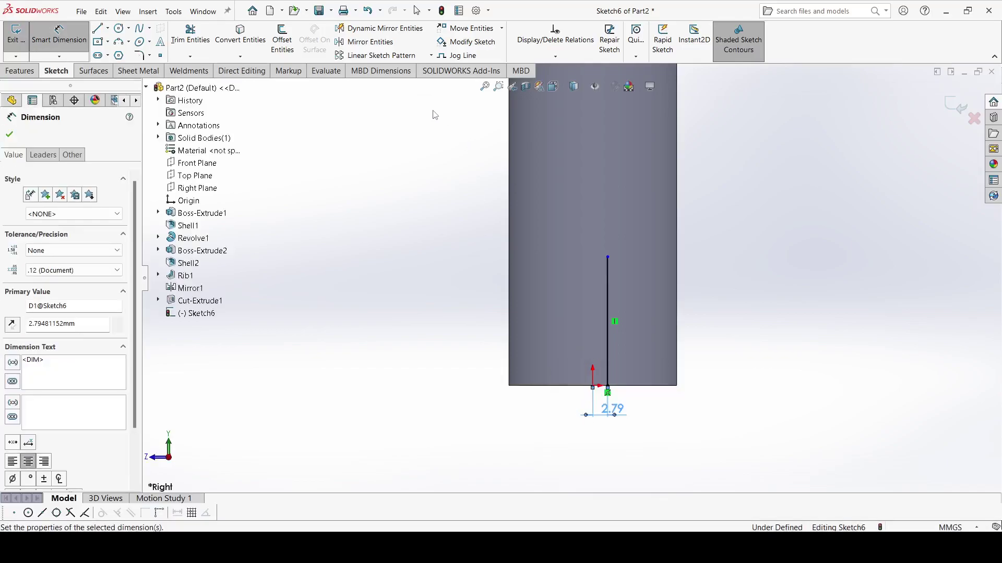
Offset the vertical line 3 mm in the reverse direction, across the origin, to form the slot's second side.
click(283, 39)
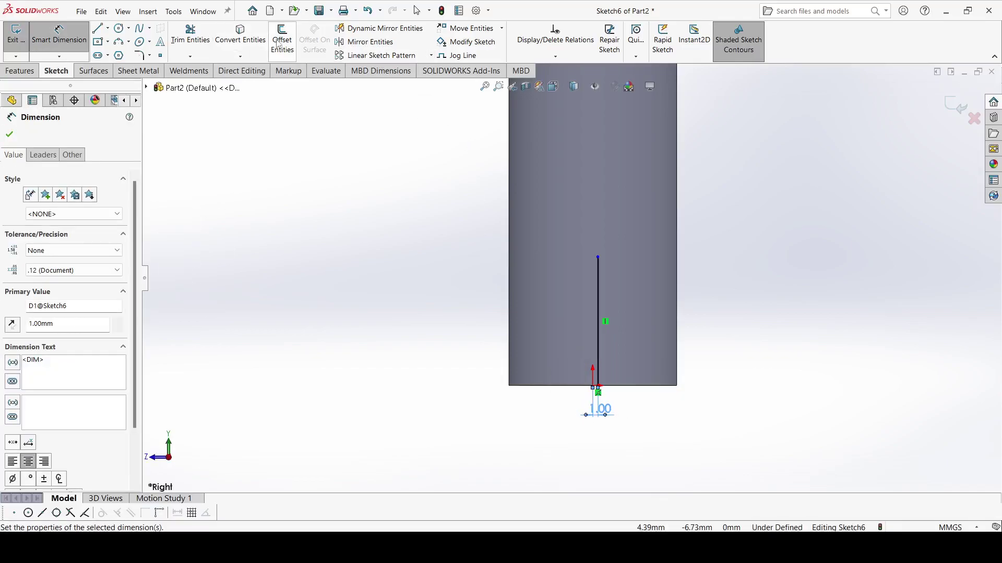
click(599, 291)
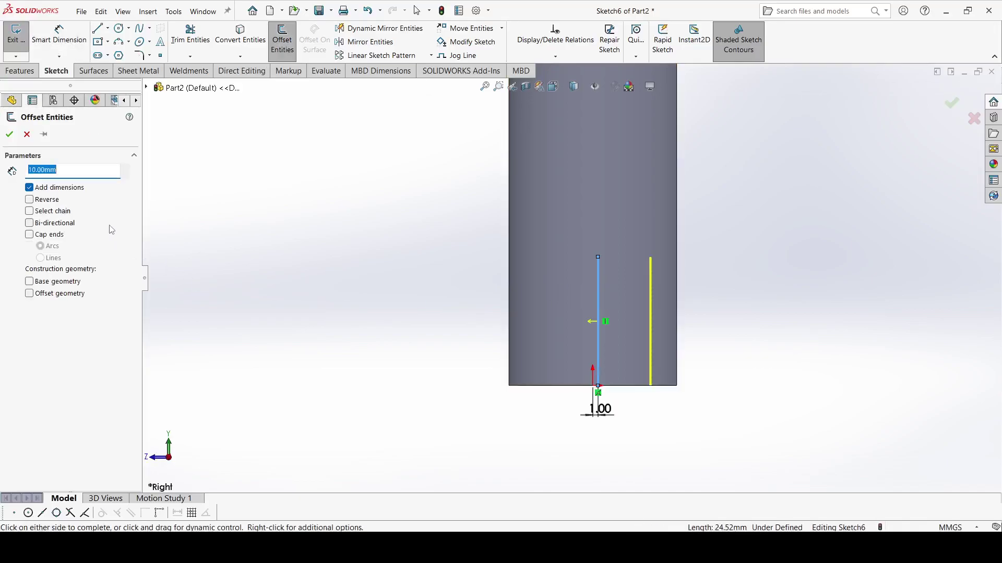
text(3)
key(Return)
click(31, 205)
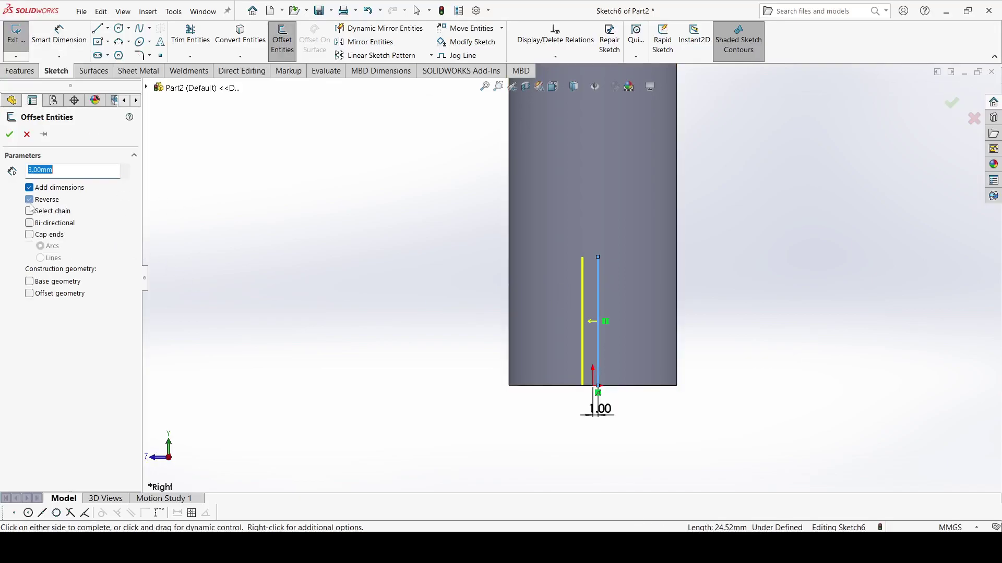
click(9, 134)
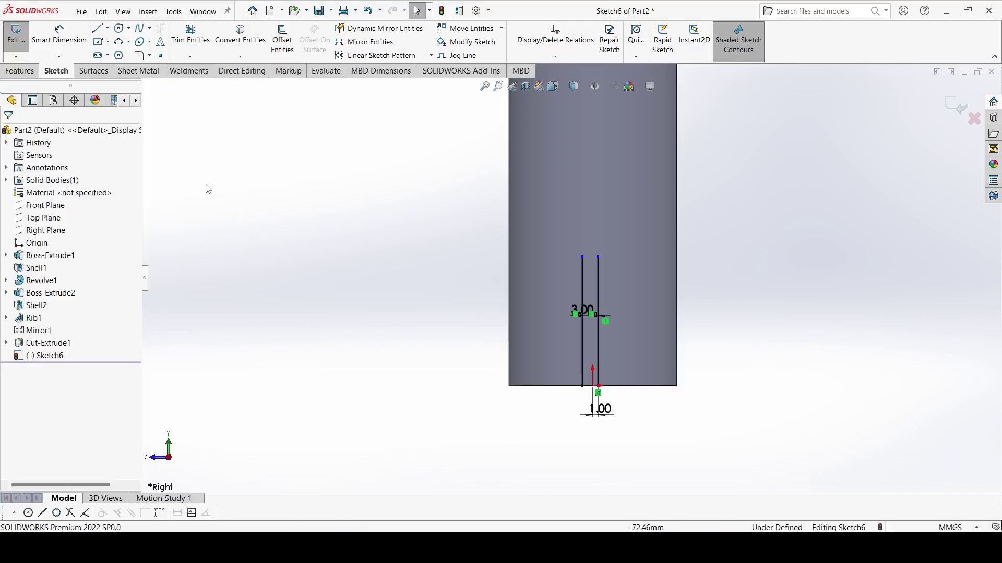
Join the upper ends of the two slot lines with a bulging three-point arc of about 1.98 mm radius.
click(118, 42)
scroll(579, 251, down, 3)
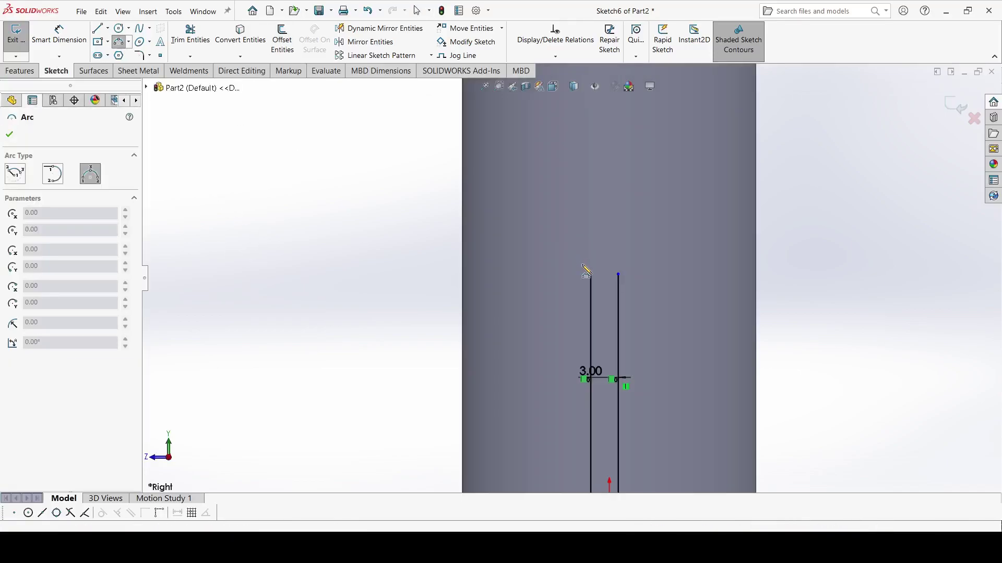
click(595, 283)
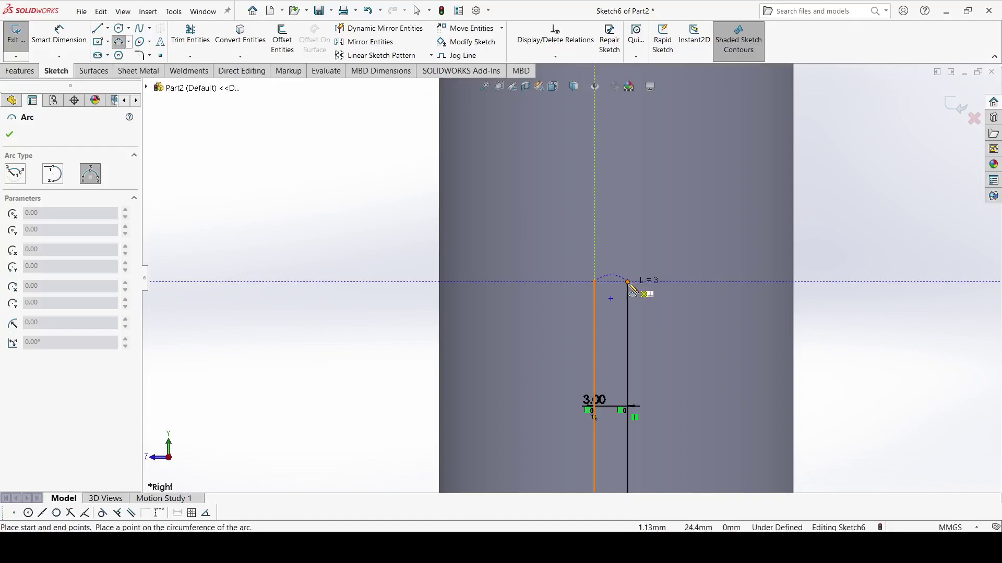
click(628, 283)
click(611, 246)
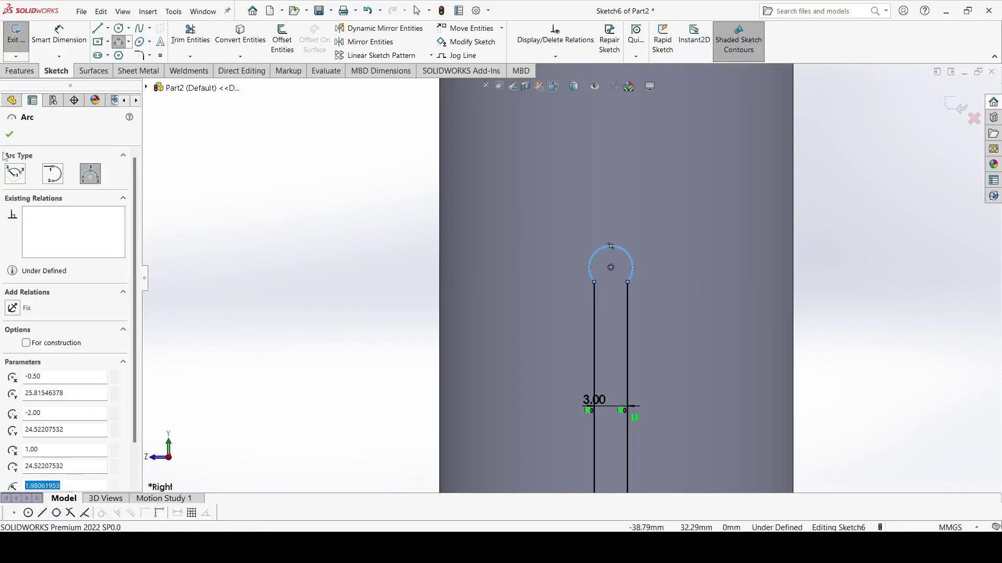
click(9, 134)
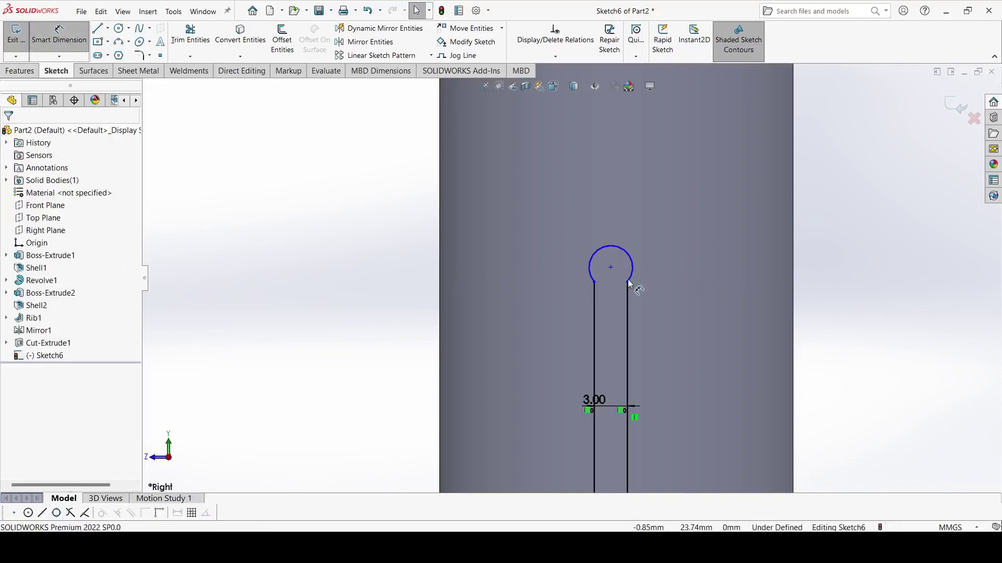
Set the radius of the arc at the slot's upper end to 1.8 mm.
click(632, 261)
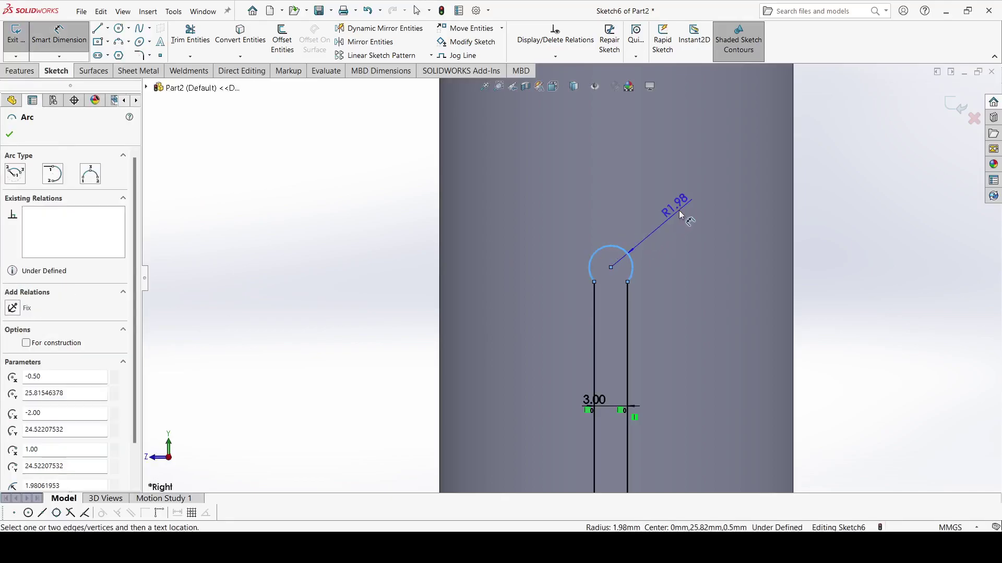
click(679, 213)
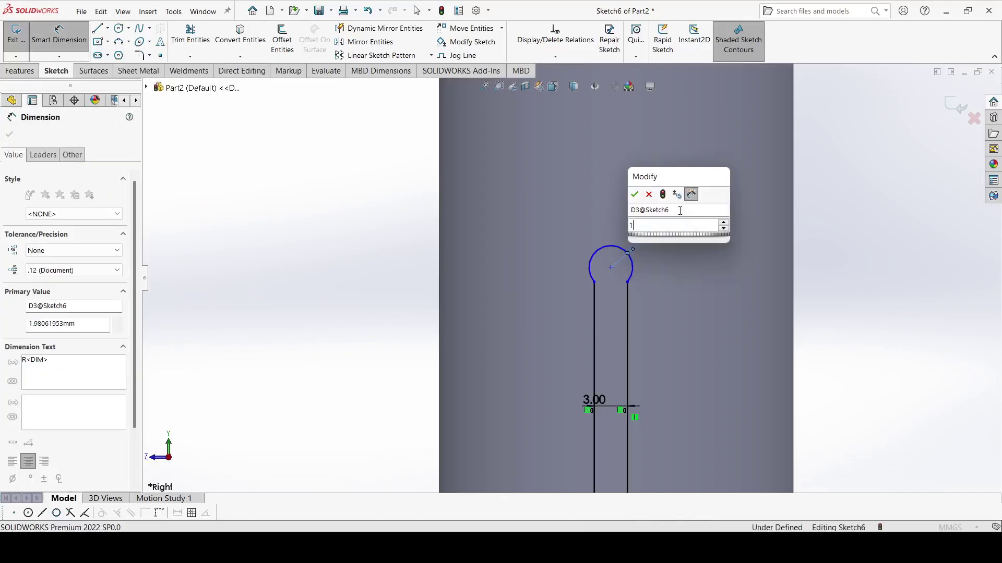
key(Return)
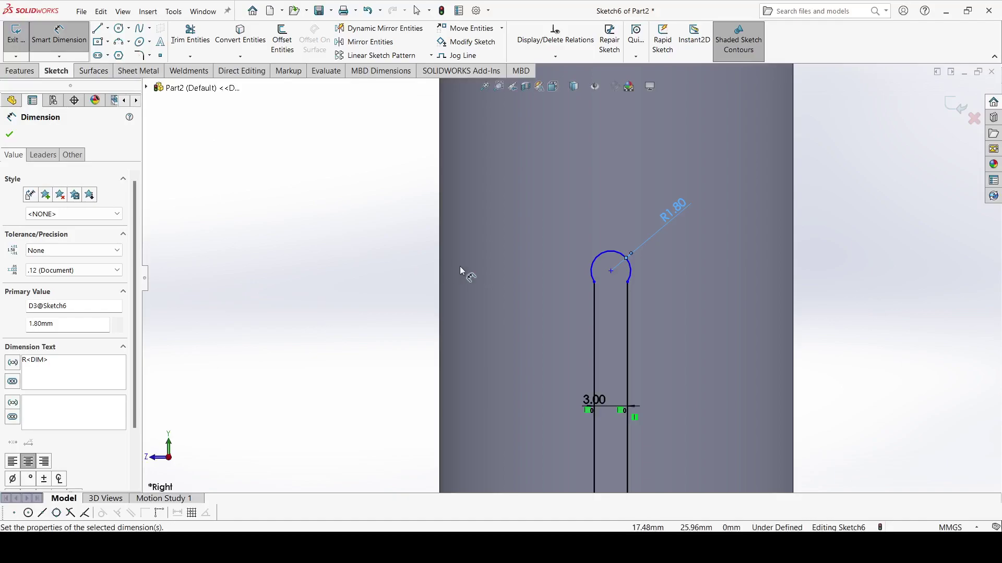
Dimension the slot arc's center 26 mm above the post's bottom edge.
click(611, 272)
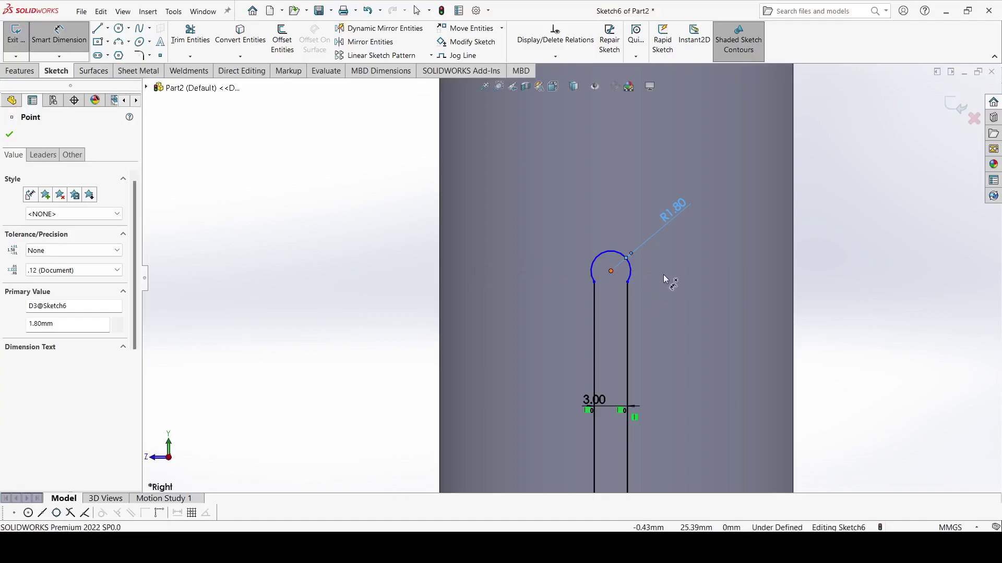
scroll(665, 274, up, 2)
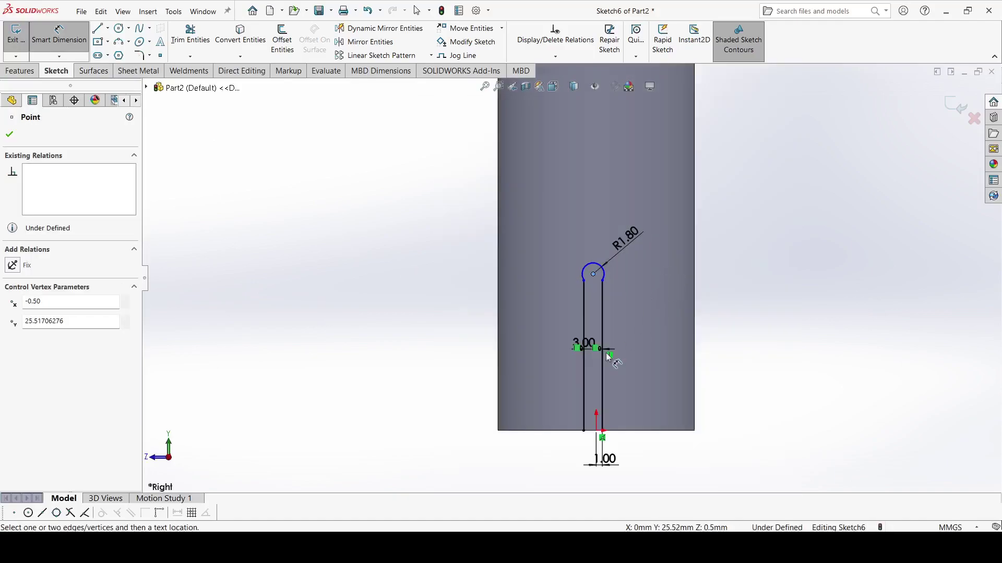
click(570, 431)
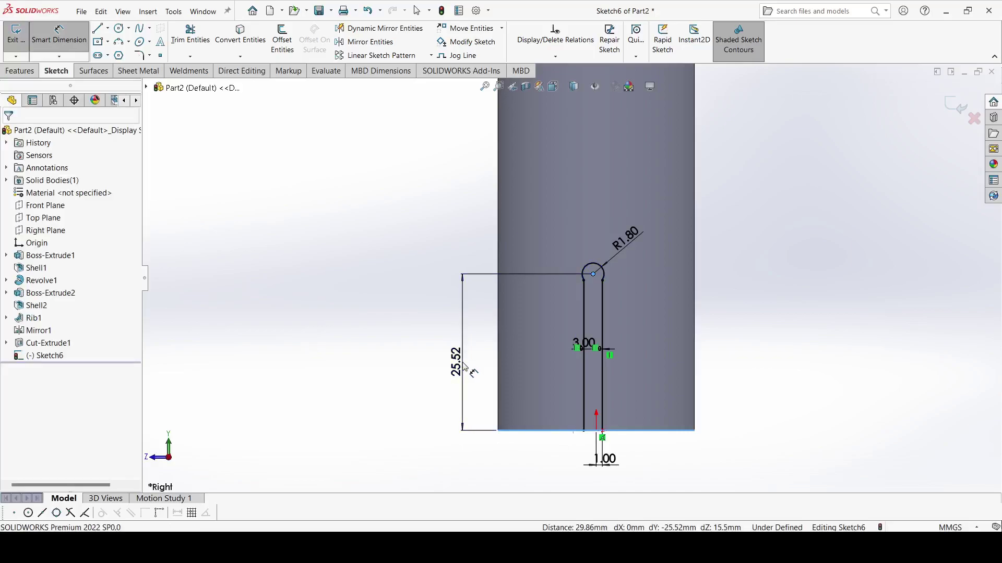
click(463, 367)
key(Return)
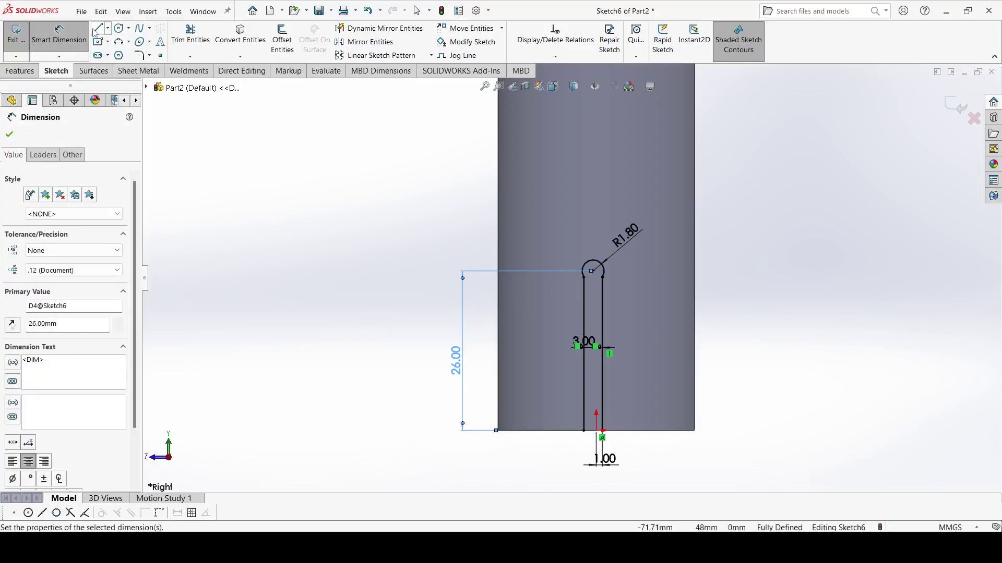
Close the keyhole slot profile with a horizontal line joining the lower ends of its two vertical sides.
click(97, 29)
scroll(589, 444, down, 4)
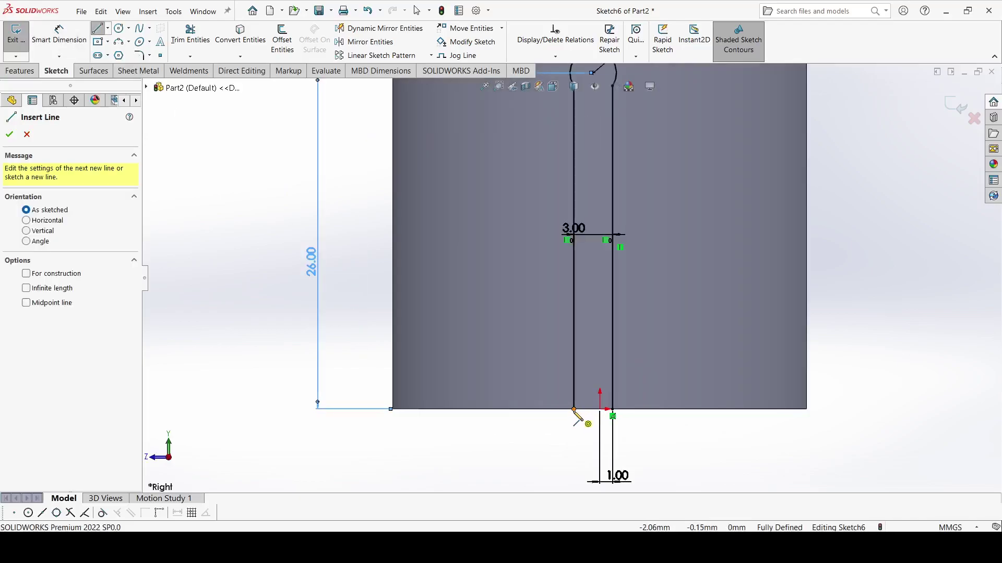
drag(574, 409, 612, 410)
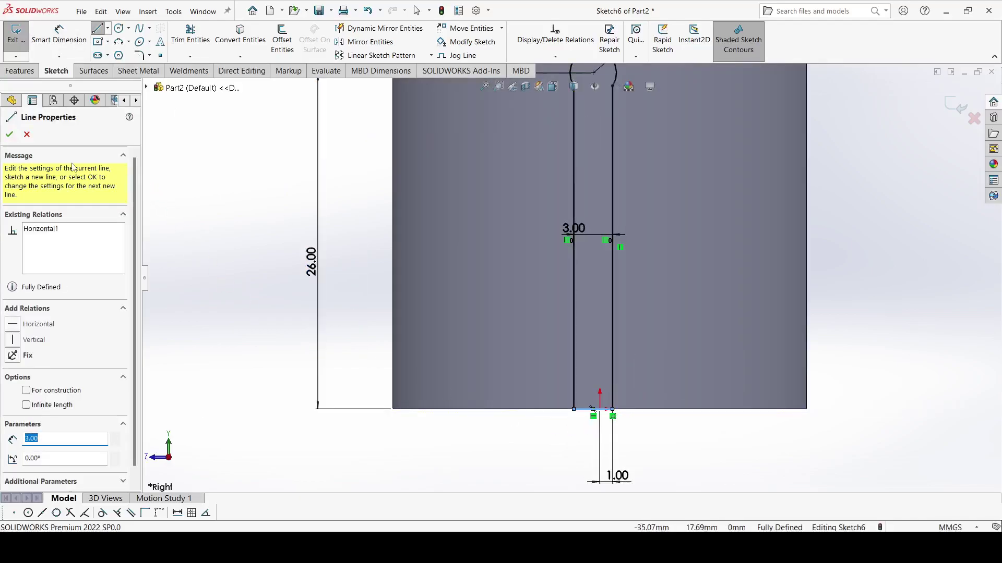
click(17, 135)
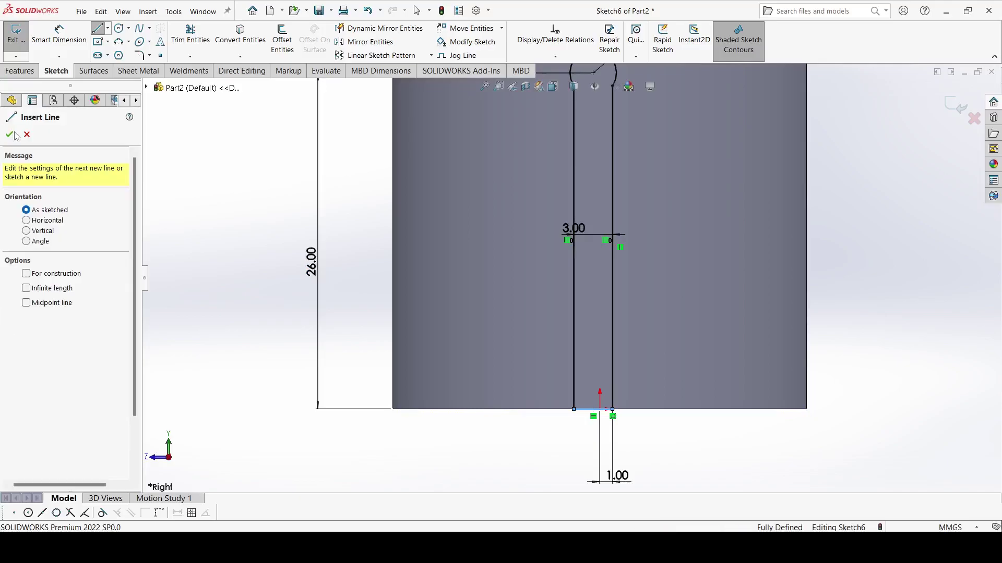
Cut the keyhole slot profile through the lower post with Extruded Cut set to Through All - Both.
click(20, 73)
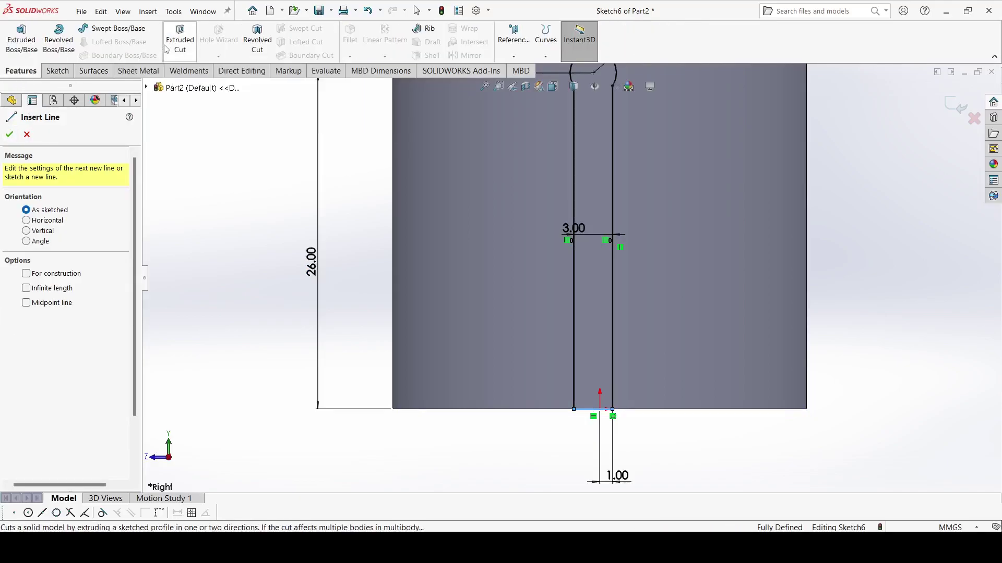
click(180, 37)
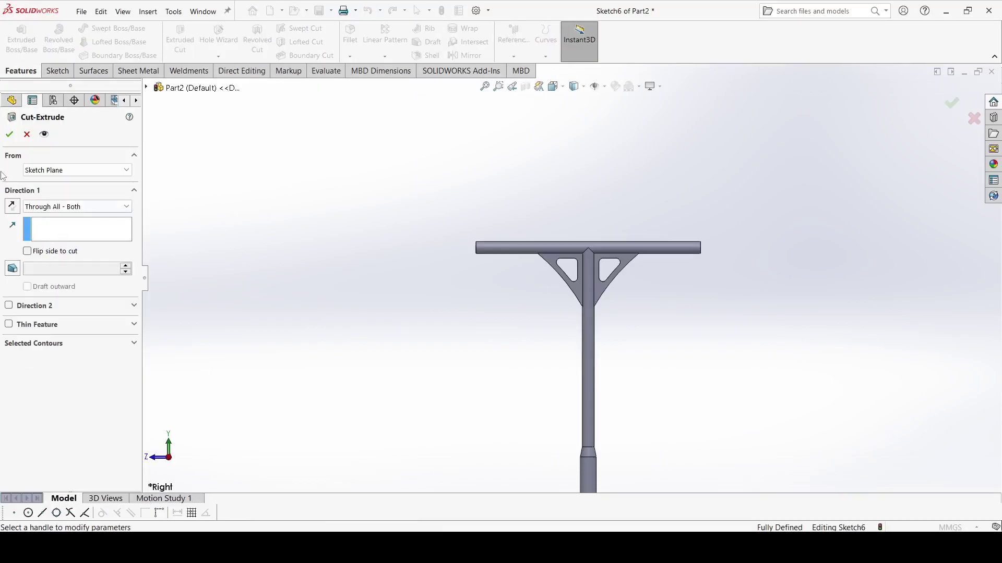
click(123, 207)
click(77, 235)
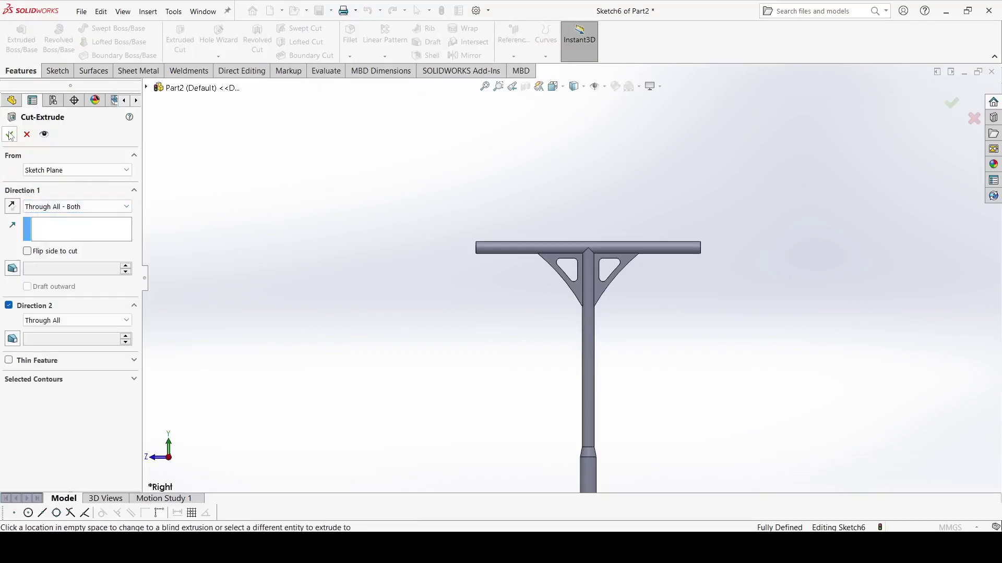
scroll(420, 384, up, 5)
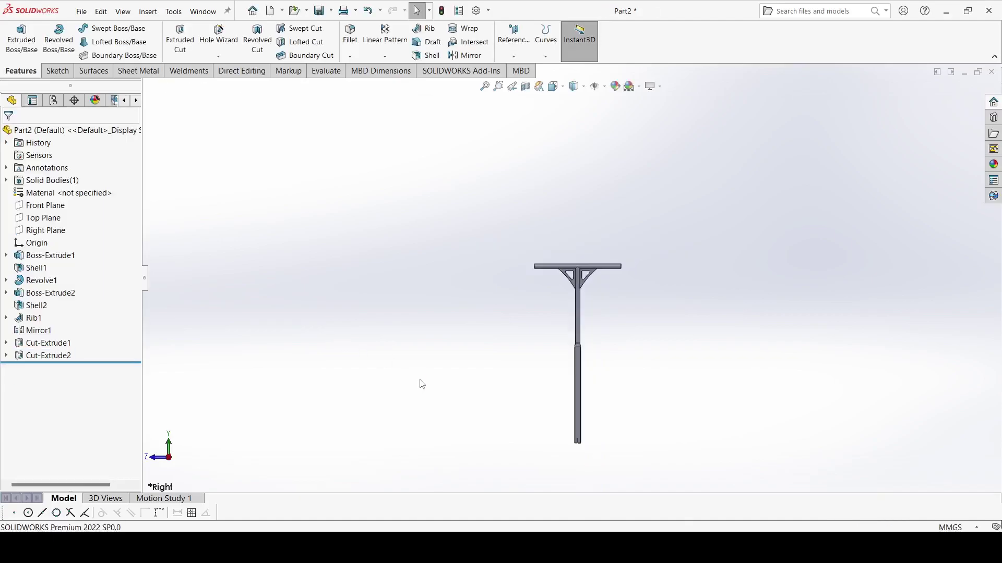
scroll(583, 447, down, 7)
scroll(535, 374, up, 7)
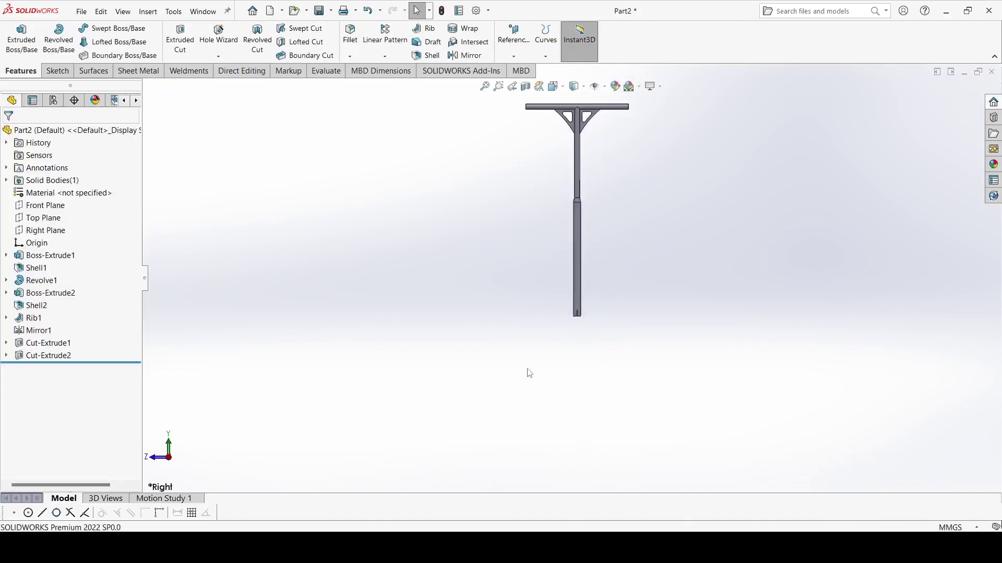
scroll(554, 166, down, 3)
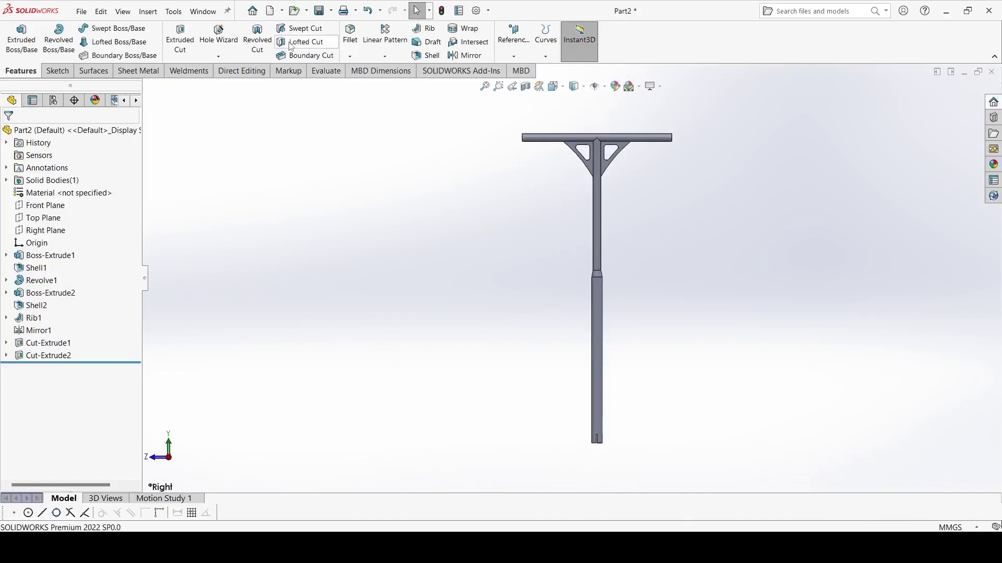
click(352, 47)
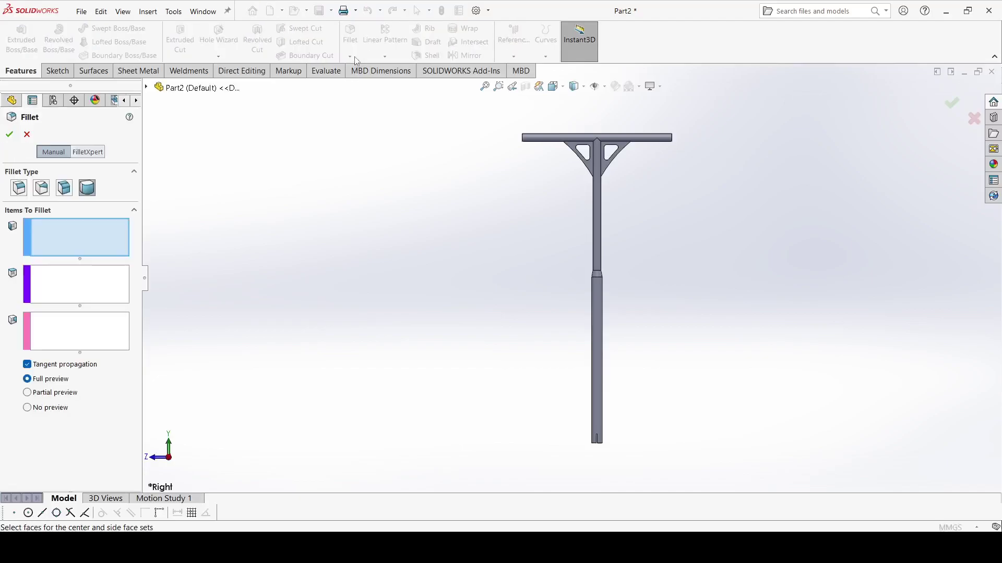
click(35, 136)
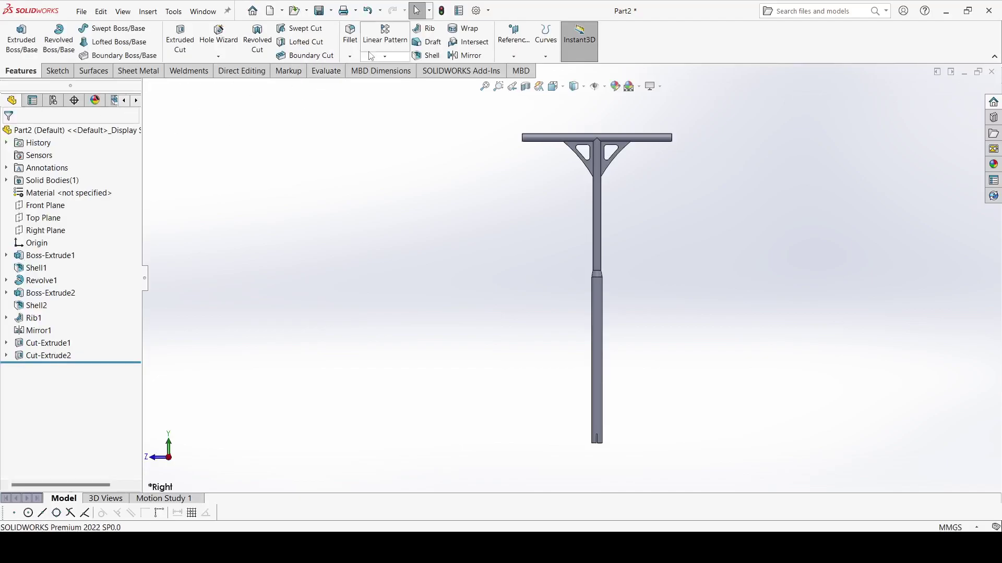
Chamfer the inner circular edges at both ends of the horizontal tube by 0.5 mm at 45 degrees.
click(350, 57)
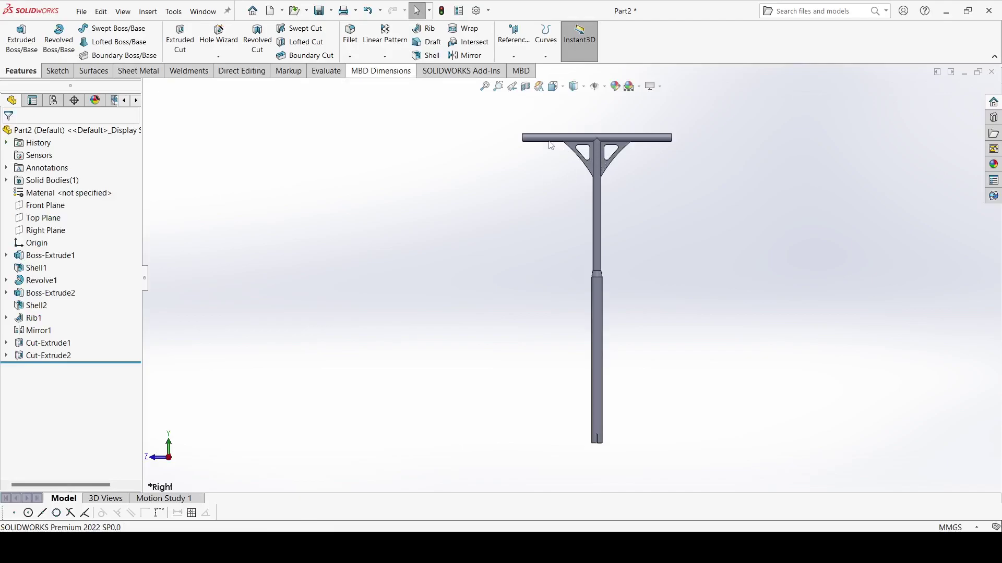
scroll(549, 145, down, 5)
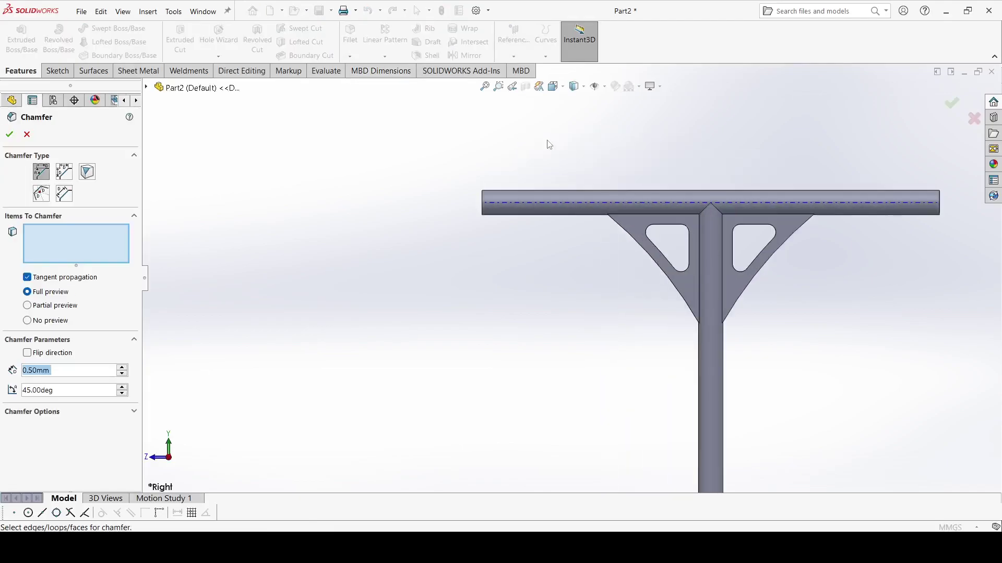
middle_drag(578, 167, 642, 177)
scroll(537, 188, down, 6)
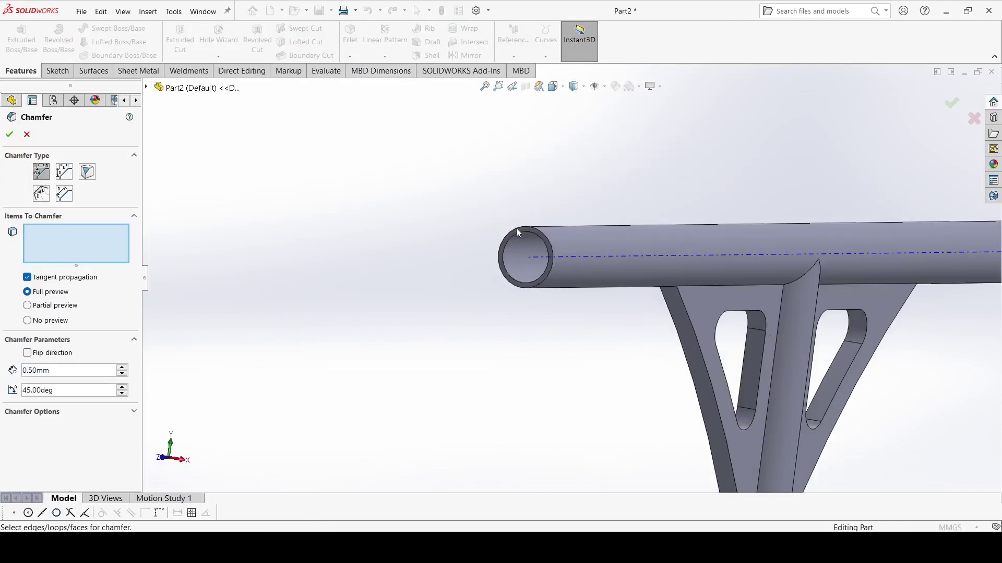
click(535, 243)
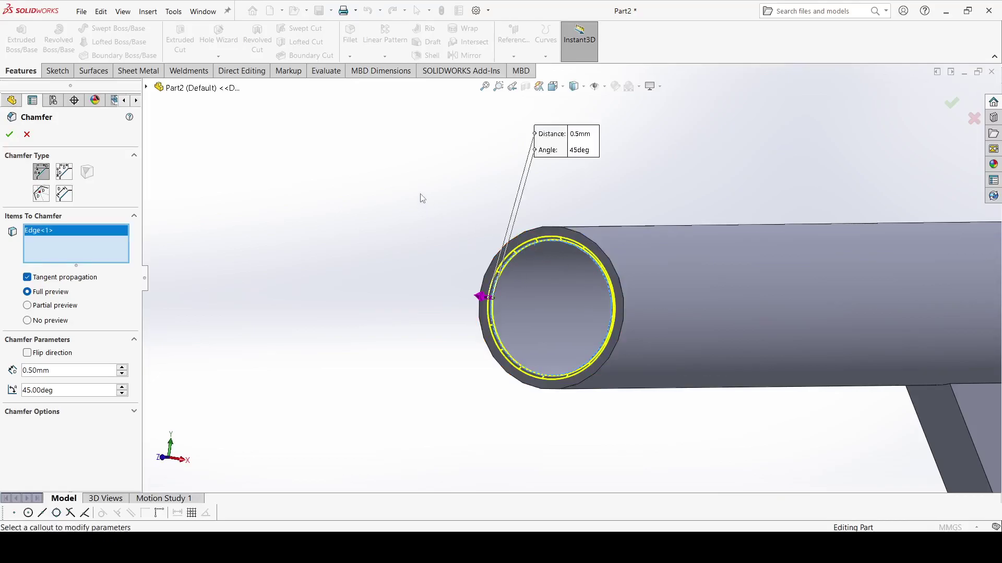
scroll(626, 260, up, 5)
middle_drag(746, 255, 703, 260)
scroll(802, 256, down, 3)
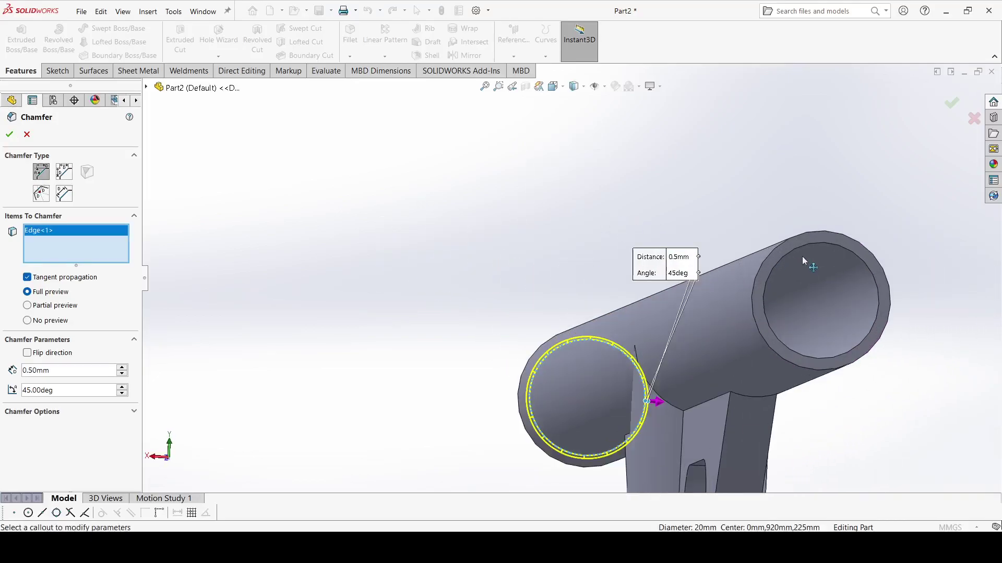
click(805, 249)
click(806, 249)
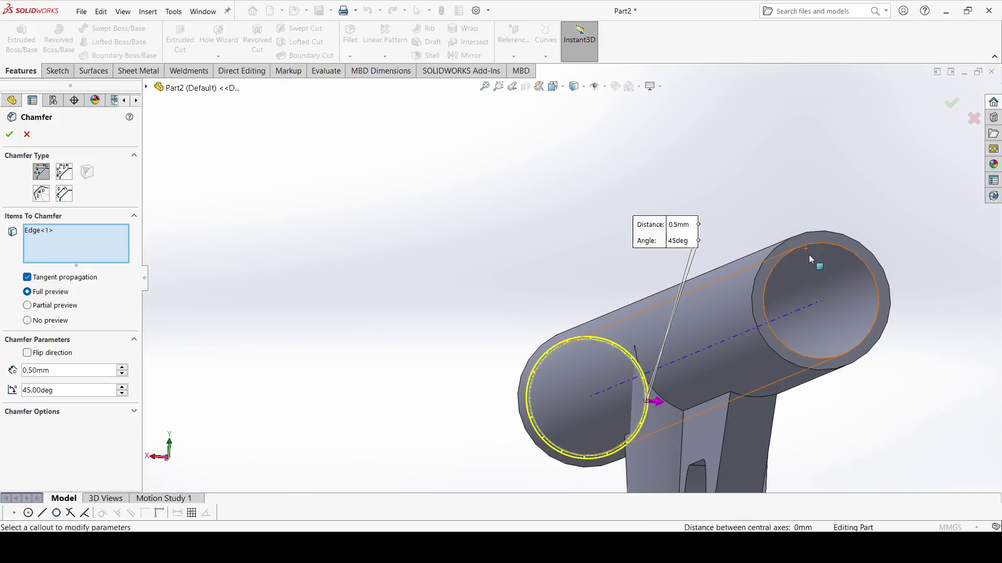
click(797, 251)
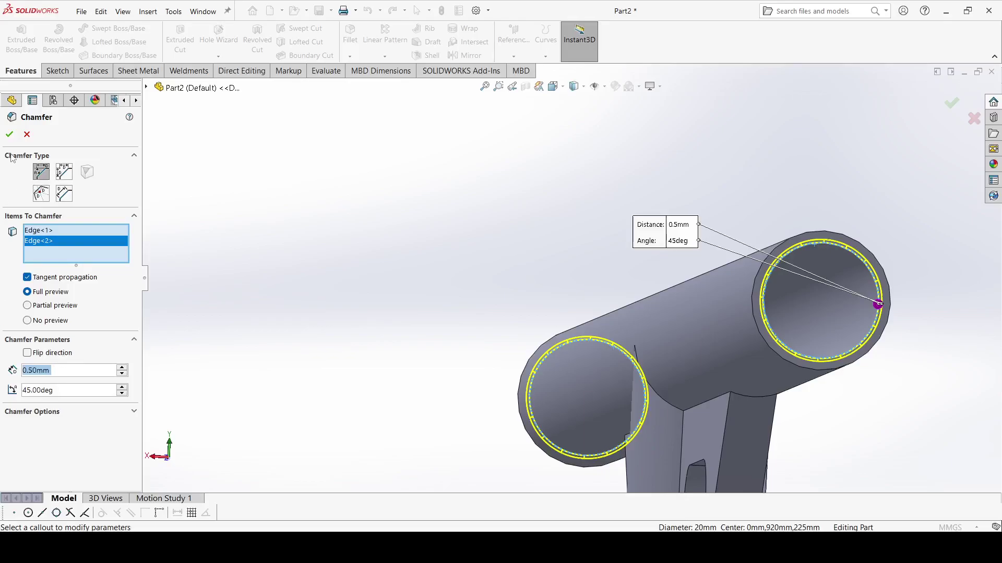
click(9, 136)
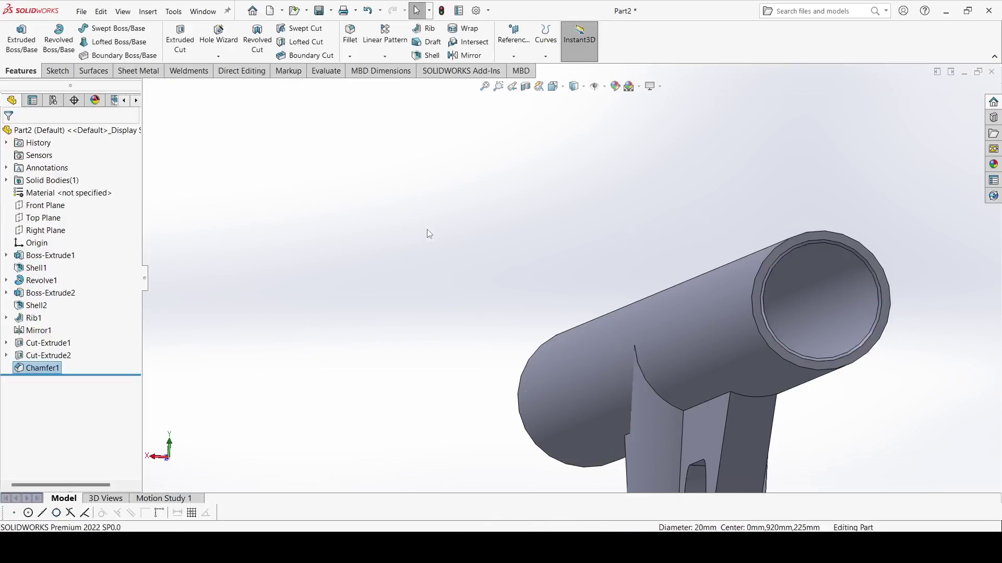
Show the whole part in the isometric view.
click(553, 87)
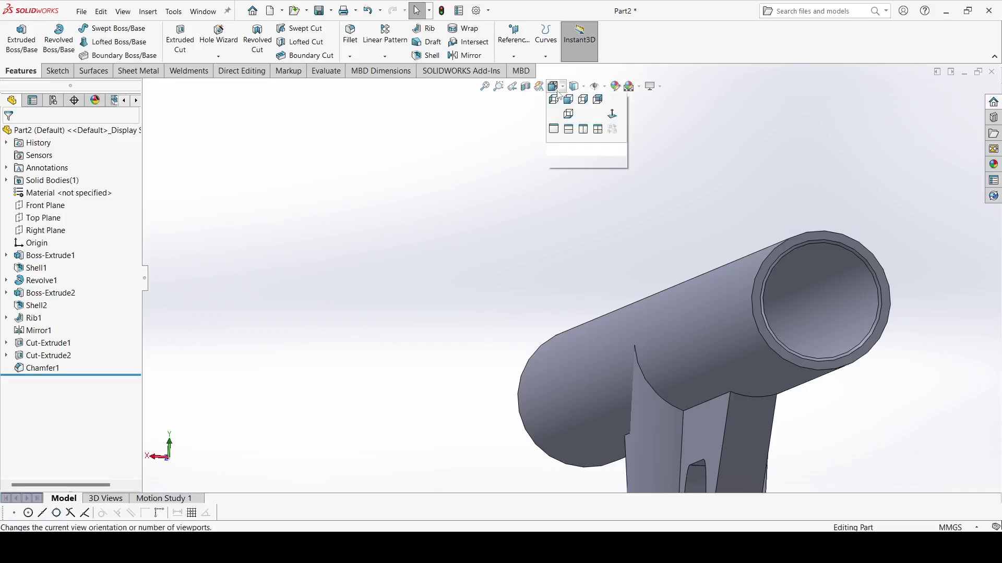
click(614, 116)
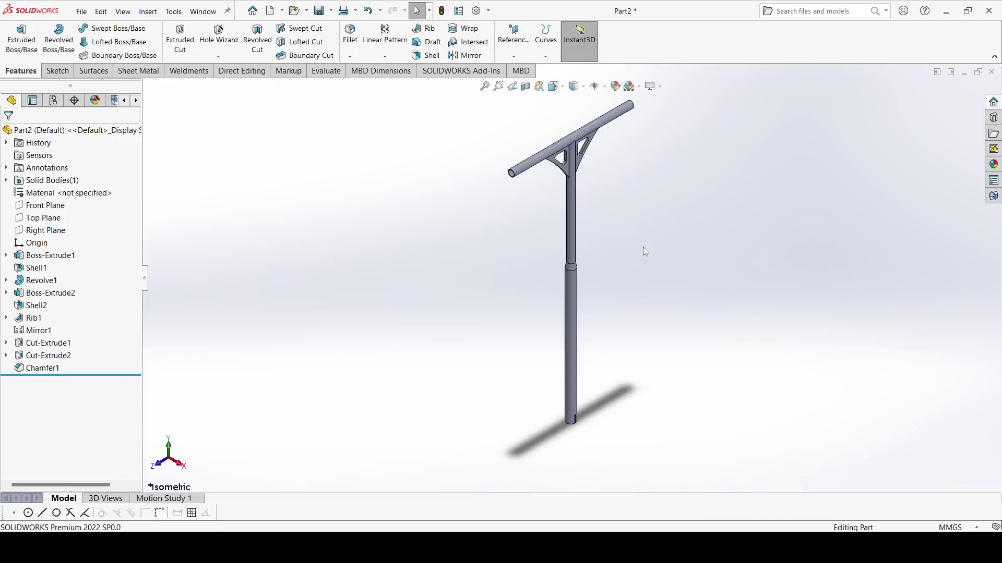